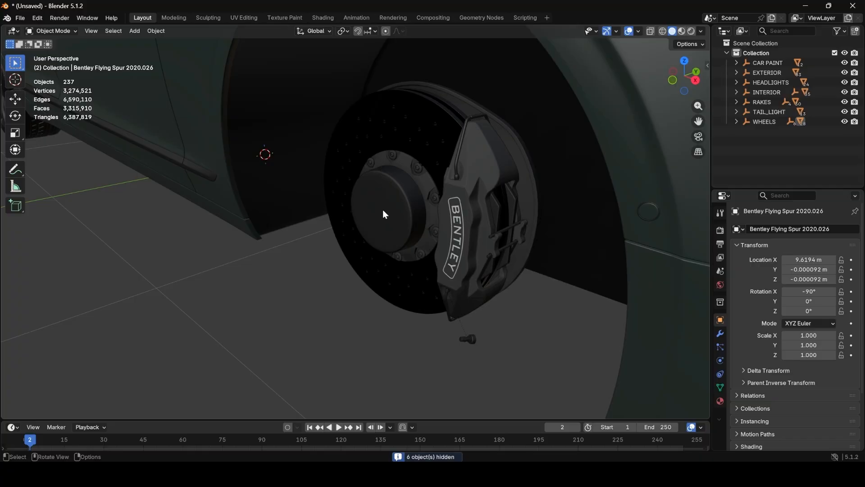
# - Unhide the front wheel parts, add the small valve stem to the selection, and verify it by temporarily hiding everything selected
pyautogui.hotkey('alt', 'h')
pyautogui.press('KP_Decimal')
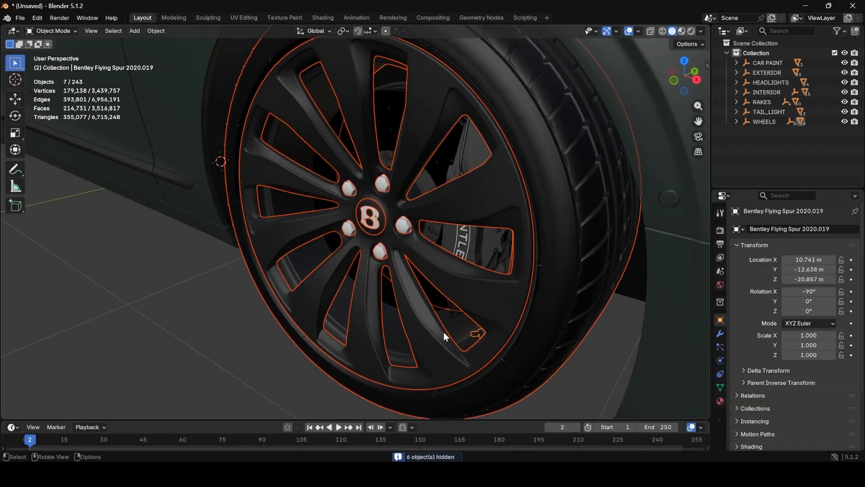
pyautogui.press('h')
pyautogui.hotkey('alt', 'h')
# - Export the selected front wheel parts as FBX, overwriting FR_Wheel.fbx in the Bentley project folder, and hide the exported wheel
pyautogui.click(20, 17)
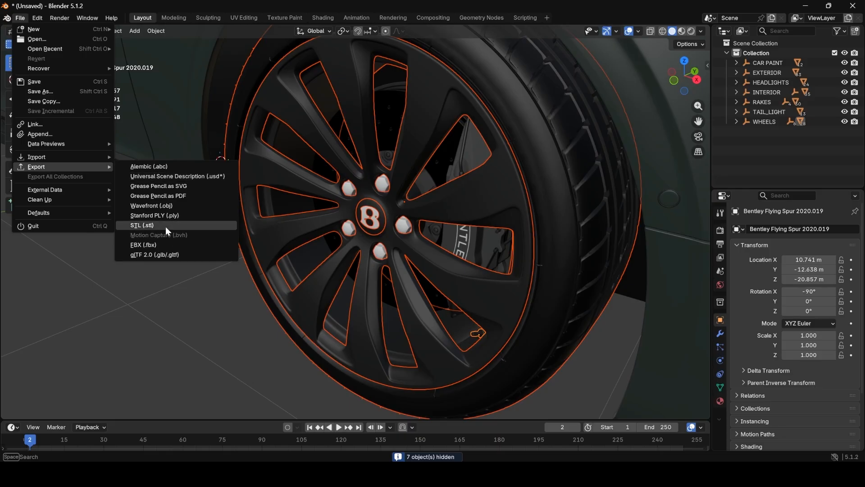
pyautogui.moveTo(55, 165)
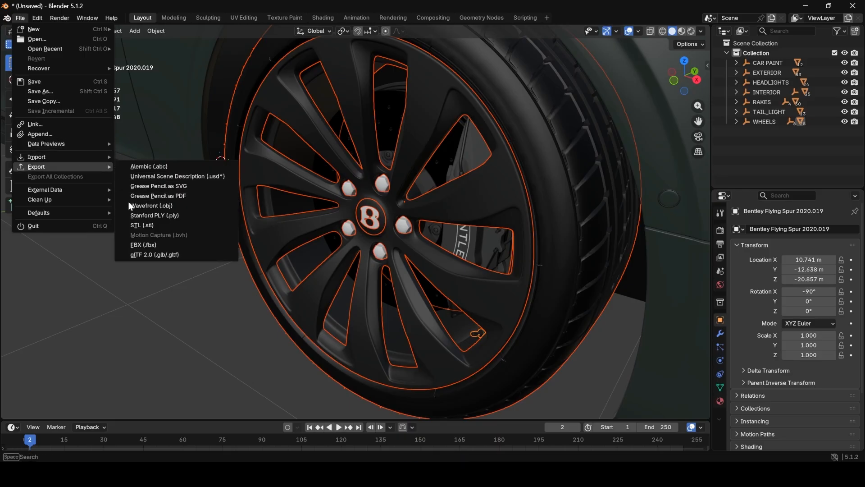
pyautogui.click(152, 241)
pyautogui.click(334, 91)
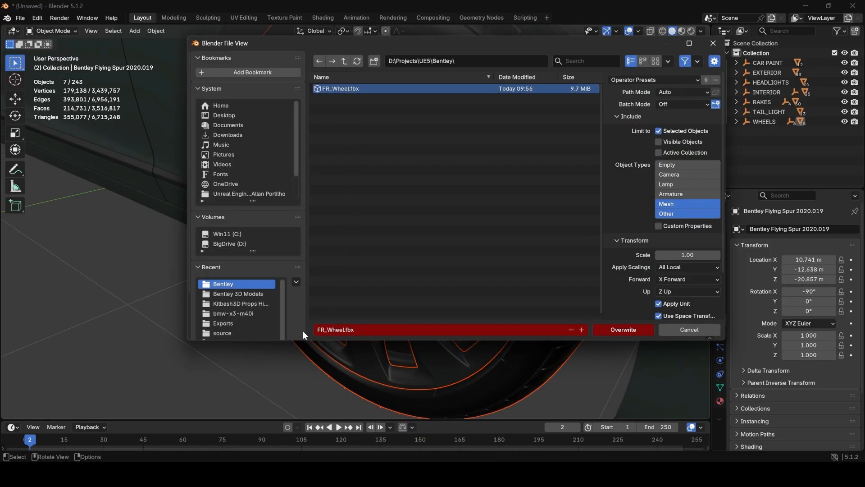
pyautogui.click(635, 331)
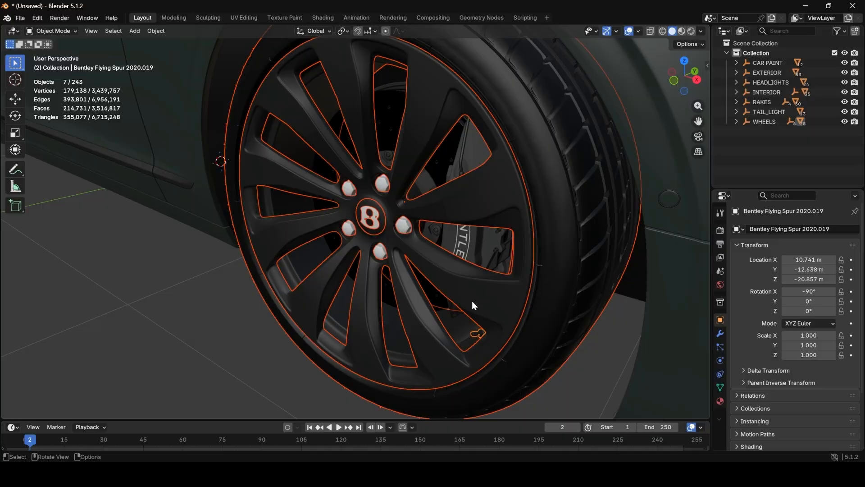
pyautogui.press('h')
# - Select the rear wheel's rim, centre badge, lug nuts and tyre parts on the same side, and hide them to expose any leftover pieces
pyautogui.scroll(-5, 374, 310)
pyautogui.moveTo(375, 310); pyautogui.dragTo(545, 399, button='middle')
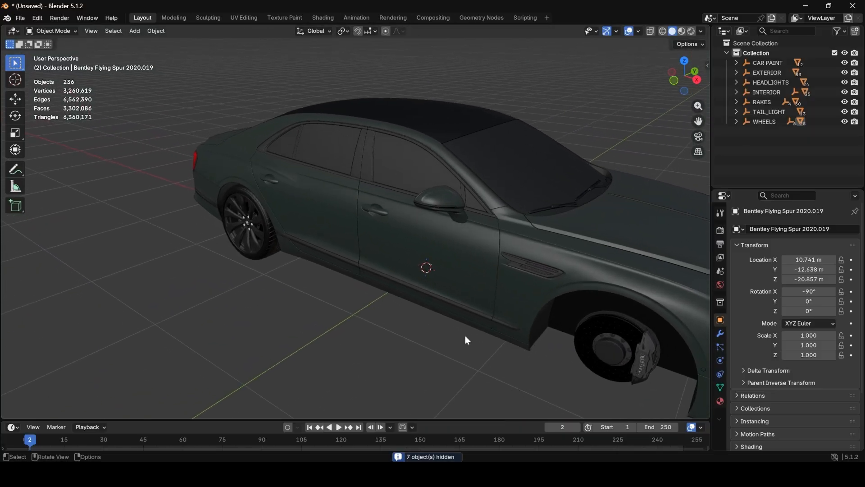
pyautogui.press('KP_7')
pyautogui.keyDown('shift'); pyautogui.moveTo(429, 339); pyautogui.dragTo(444, 394, button='middle'); pyautogui.keyUp('shift')
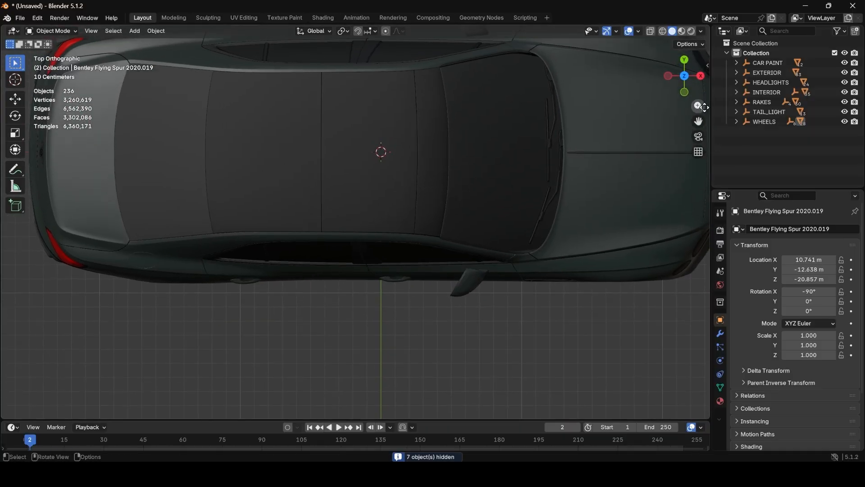
pyautogui.scroll(-4, 599, 199)
pyautogui.keyDown('shift'); pyautogui.moveTo(540, 281); pyautogui.dragTo(528, 215, button='middle'); pyautogui.keyUp('shift')
pyautogui.scroll(4, 305, 275)
pyautogui.keyDown('shift'); pyautogui.moveTo(353, 281); pyautogui.dragTo(502, 255, button='middle'); pyautogui.keyUp('shift')
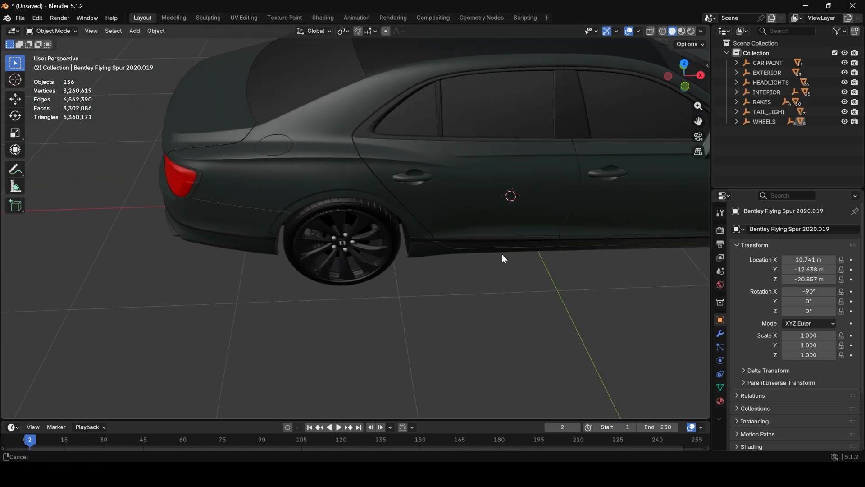
pyautogui.scroll(4, 405, 266)
pyautogui.moveTo(401, 265); pyautogui.dragTo(347, 225, button='middle')
pyautogui.scroll(-4, 405, 203)
pyautogui.click(476, 159)
pyautogui.press('KP_Decimal')
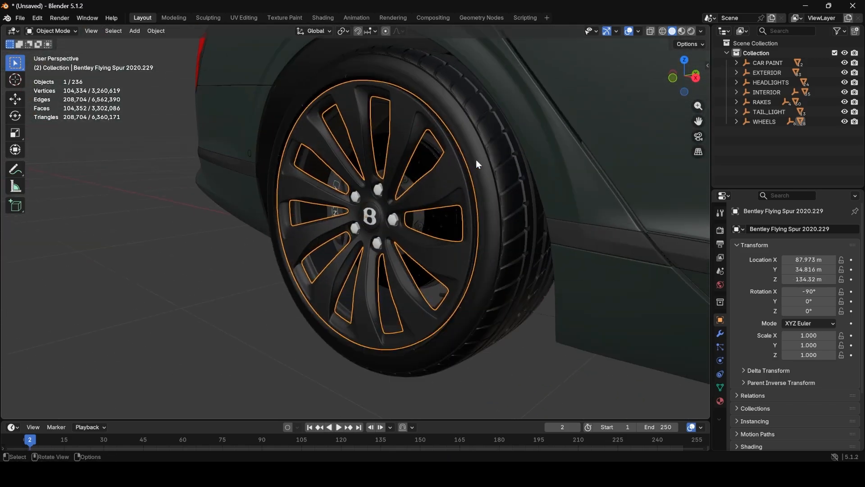
pyautogui.keyDown('shift'); pyautogui.click(361, 220); pyautogui.keyUp('shift')
pyautogui.keyDown('shift'); pyautogui.click(368, 192); pyautogui.keyUp('shift')
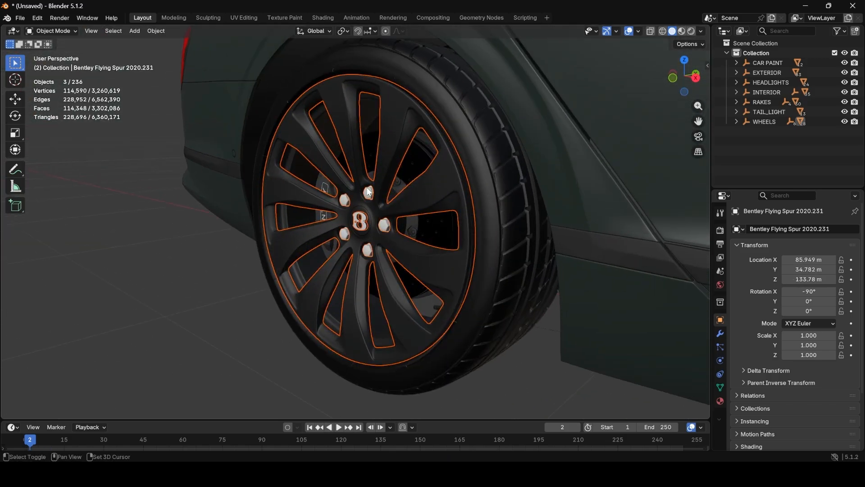
pyautogui.keyDown('shift'); pyautogui.click(320, 115); pyautogui.keyUp('shift')
pyautogui.keyDown('shift'); pyautogui.click(385, 81); pyautogui.keyUp('shift')
pyautogui.press('h')
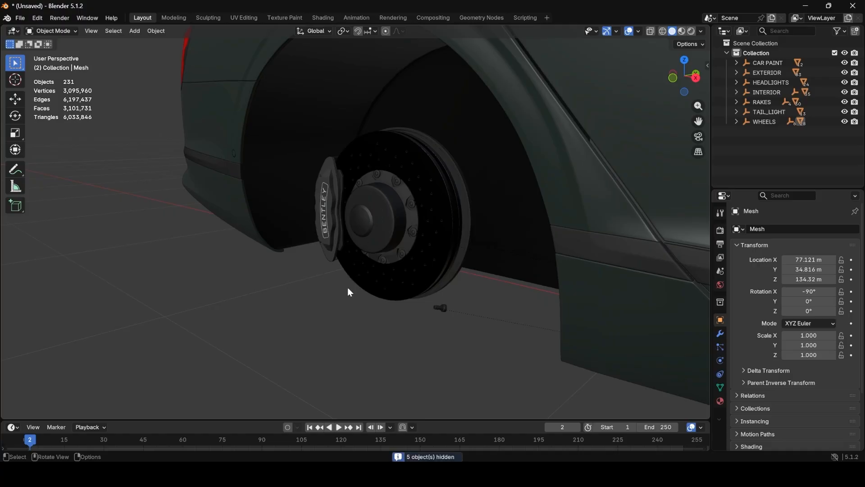
# - Restore the rear wheel parts, add the leftover valve stem to the selection, and test the full selection with a temporary hide
pyautogui.scroll(3, 356, 285)
pyautogui.keyDown('shift'); pyautogui.moveTo(347, 287); pyautogui.dragTo(362, 282, button='middle'); pyautogui.keyUp('shift')
pyautogui.keyDown('shift'); pyautogui.moveTo(280, 310); pyautogui.dragTo(423, 191, button='middle'); pyautogui.keyUp('shift')
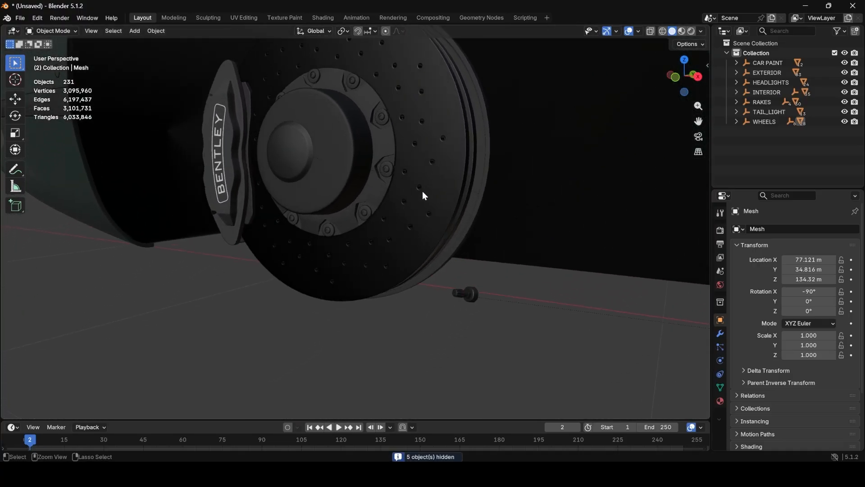
pyautogui.hotkey('alt', 'h')
pyautogui.keyDown('shift'); pyautogui.click(457, 293); pyautogui.keyUp('shift')
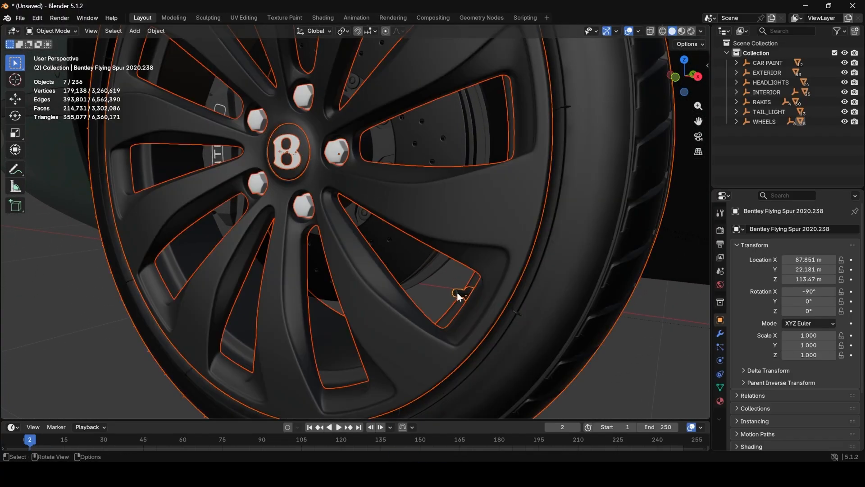
pyautogui.press('h')
pyautogui.hotkey('alt', 'h')
# - Export the selected rear wheel parts as an FBX named RR_Wheel.fbx in the Bentley project folder and hide the exported wheel
pyautogui.scroll(-6, 457, 293)
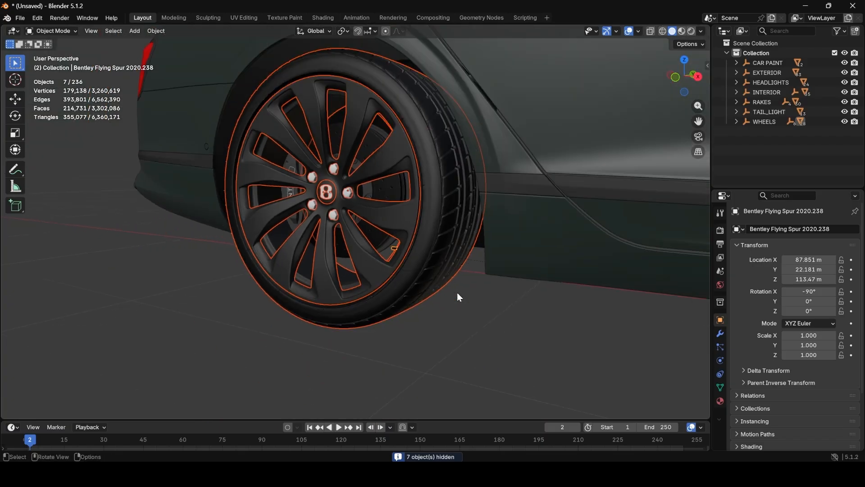
pyautogui.click(21, 17)
pyautogui.moveTo(64, 164)
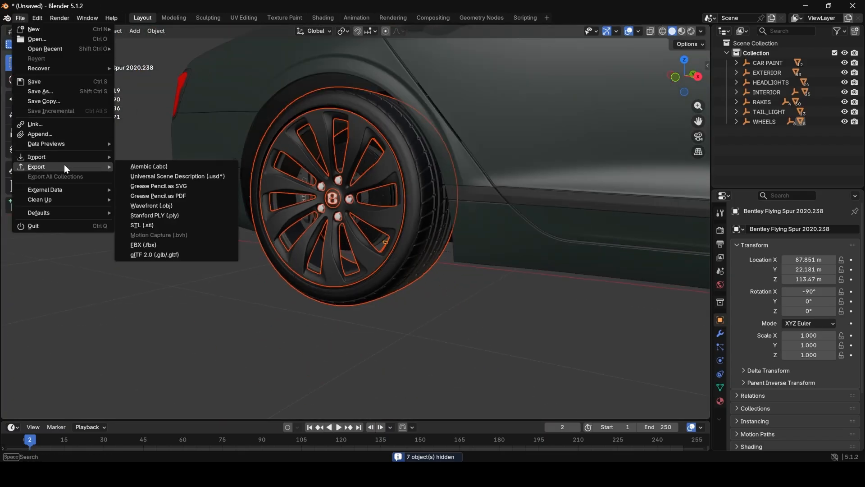
pyautogui.click(150, 244)
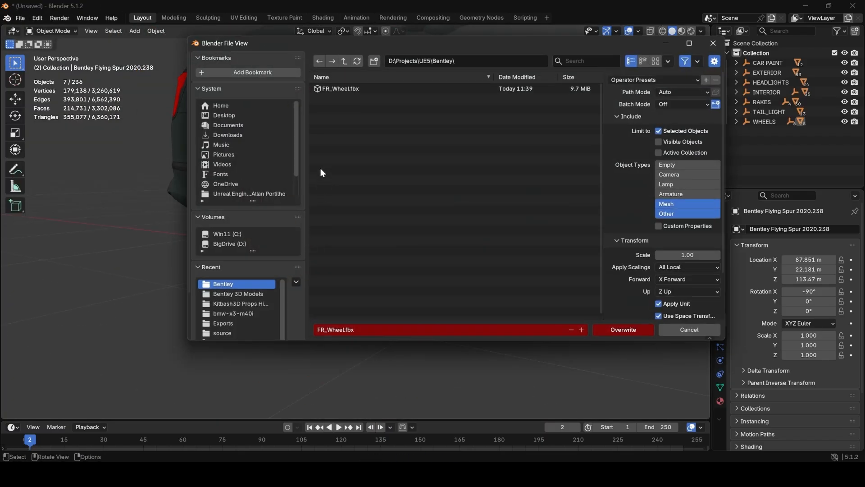
pyautogui.click(346, 91)
pyautogui.click(320, 329)
pyautogui.click(320, 330)
pyautogui.press('BackSpace')
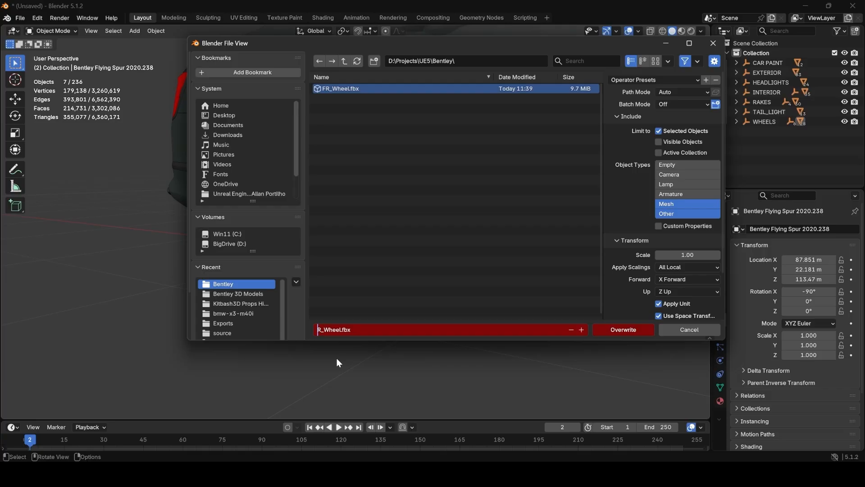
pyautogui.write('R')
pyautogui.click(618, 330)
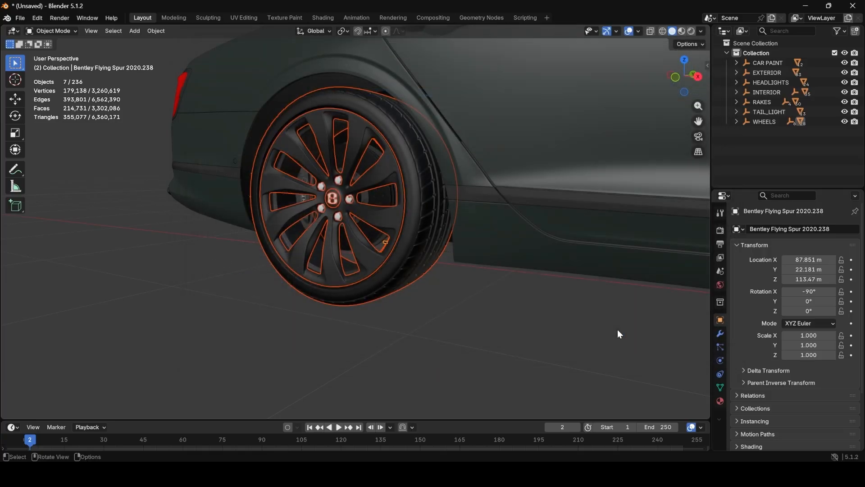
pyautogui.moveTo(407, 288)
pyautogui.mouseDown(button='middle')
pyautogui.moveTo(414, 298)
pyautogui.moveTo(433, 288)
pyautogui.moveTo(424, 285)
pyautogui.mouseUp(button='middle')
pyautogui.press('h')
# - Select the rear brake's hub, Bentley lettering and caliper pieces, hiding the selection to find parts still missing from it
pyautogui.scroll(-3, 414, 297)
pyautogui.scroll(4, 393, 274)
pyautogui.click(349, 177)
pyautogui.moveTo(350, 178); pyautogui.dragTo(252, 163, button='middle')
pyautogui.keyDown('shift'); pyautogui.click(257, 174); pyautogui.keyUp('shift')
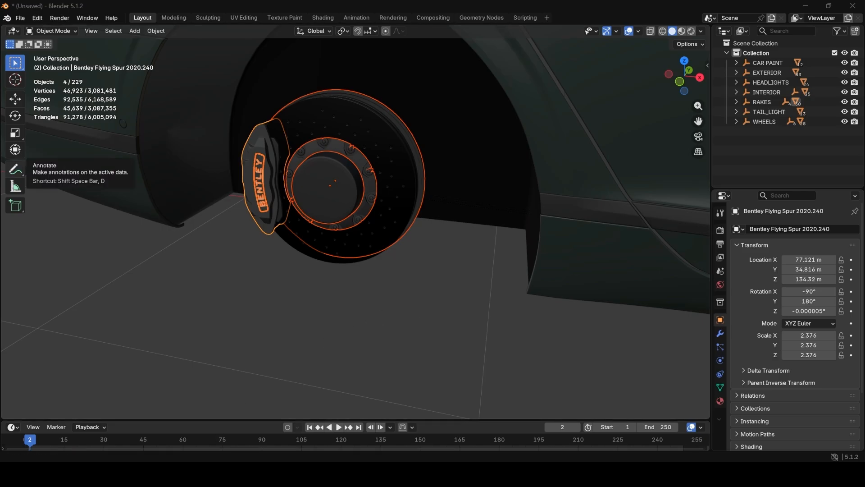
pyautogui.moveTo(384, 332)
pyautogui.mouseDown(button='middle')
pyautogui.moveTo(436, 317)
pyautogui.moveTo(405, 313)
pyautogui.moveTo(373, 334)
pyautogui.mouseUp(button='middle')
pyautogui.press('h')
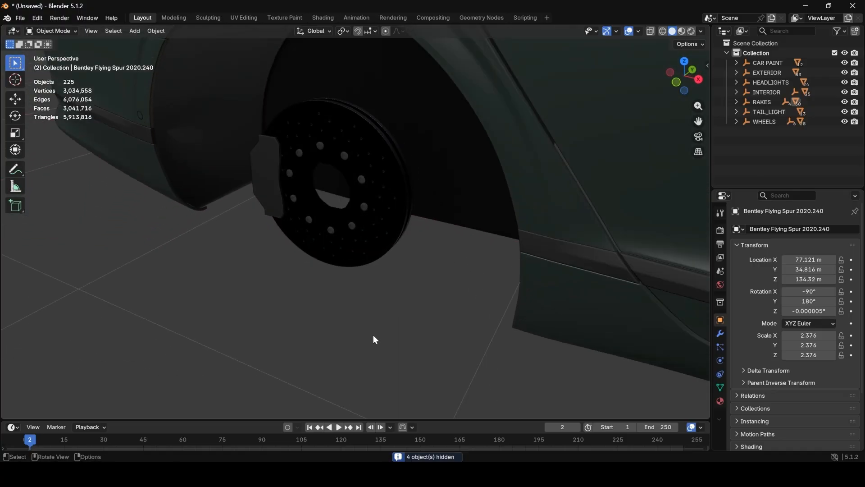
pyautogui.hotkey('alt', 'h')
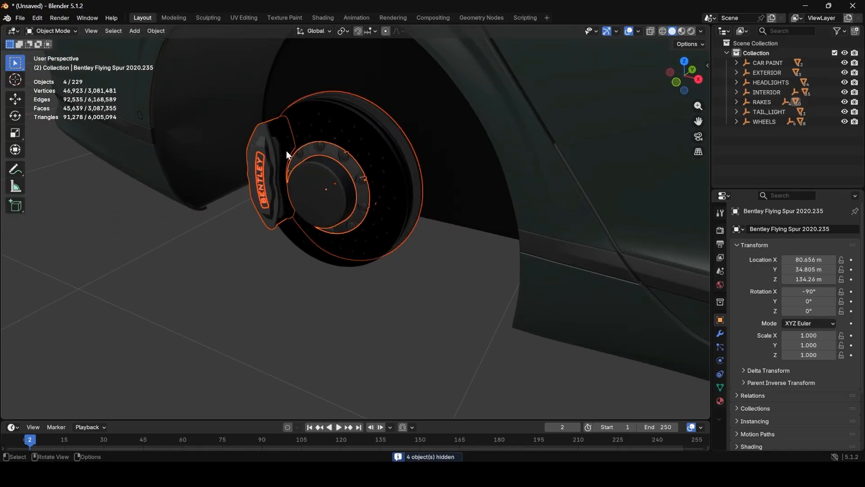
pyautogui.keyDown('shift'); pyautogui.click(280, 149); pyautogui.keyUp('shift')
pyautogui.press('h')
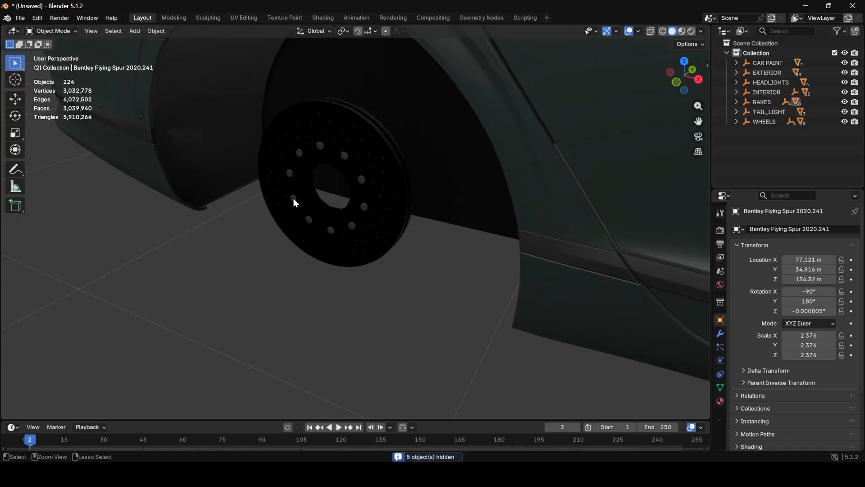
# - Add the perforated rear brake disc and the hub bolts to the brake selection, checking with a temporary hide
pyautogui.hotkey('alt', 'h')
pyautogui.keyDown('shift'); pyautogui.click(364, 121); pyautogui.keyUp('shift')
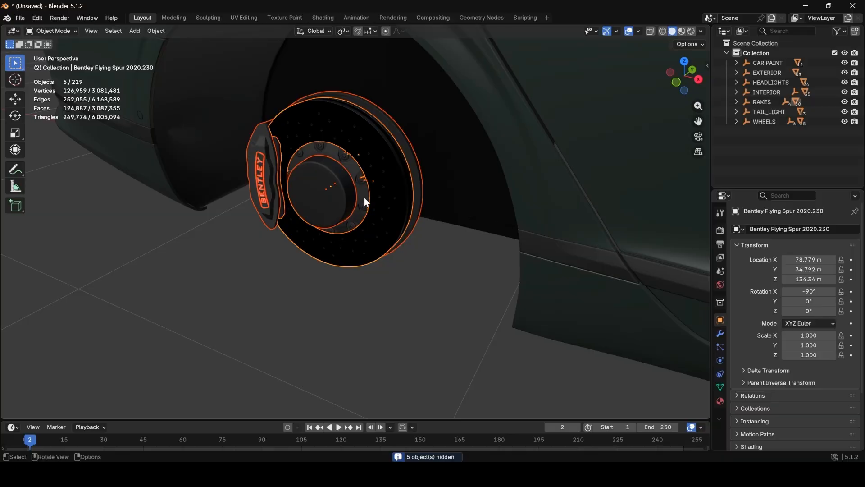
pyautogui.press('h')
pyautogui.scroll(4, 363, 245)
pyautogui.hotkey('alt', 'h')
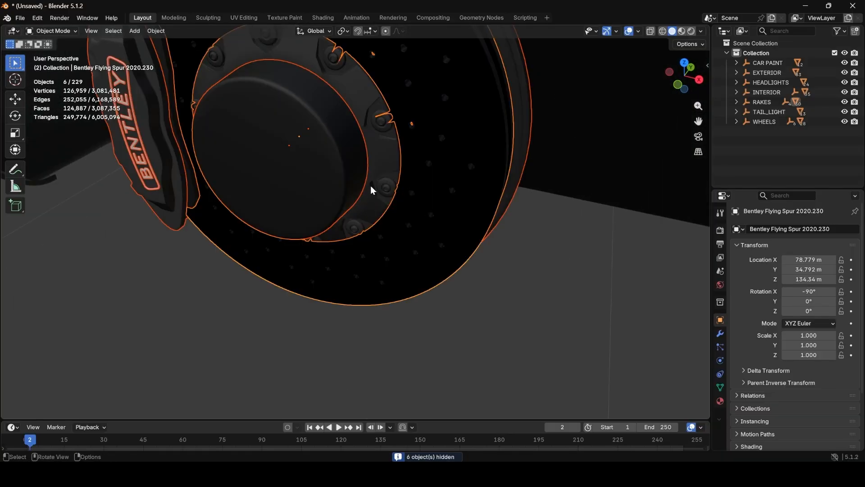
pyautogui.keyDown('shift'); pyautogui.click(383, 120); pyautogui.keyUp('shift')
pyautogui.press('h')
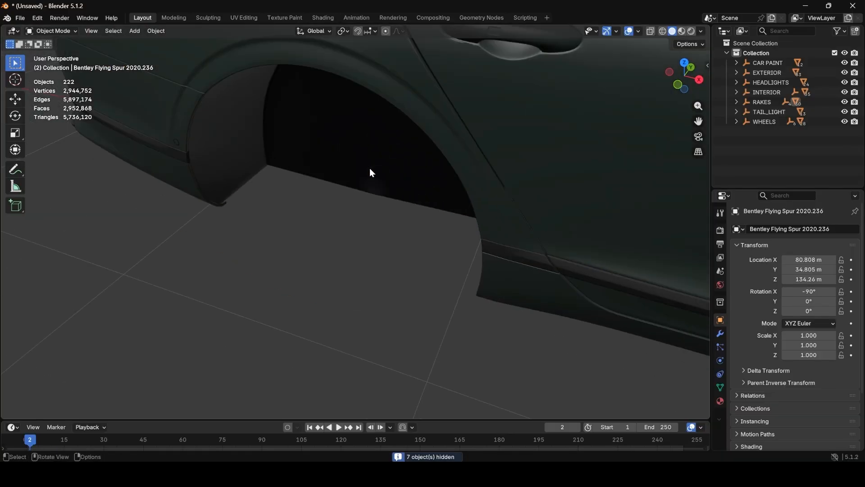
# - Restore the selected rear brake parts, export them as an FBX named RR_Caliper.fbx, and hide the exported brake
pyautogui.scroll(-3, 367, 171)
pyautogui.hotkey('alt', 'h')
pyautogui.moveTo(341, 253); pyautogui.dragTo(370, 227, button='middle')
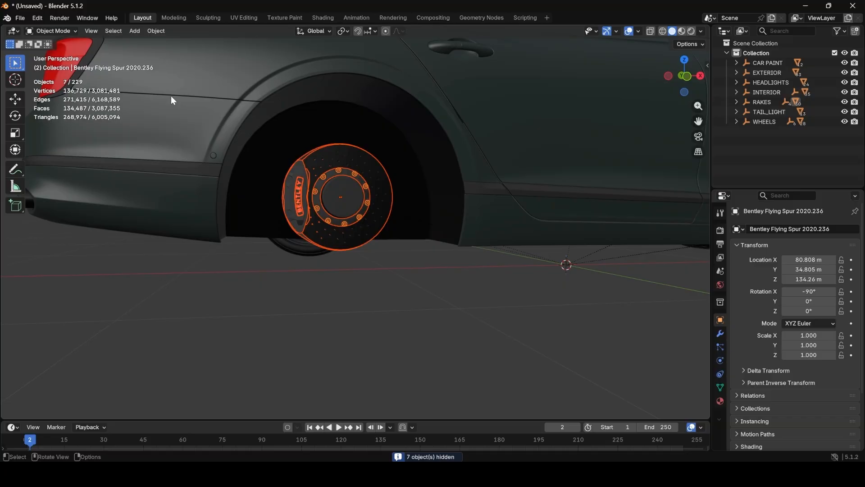
pyautogui.click(19, 17)
pyautogui.moveTo(64, 167)
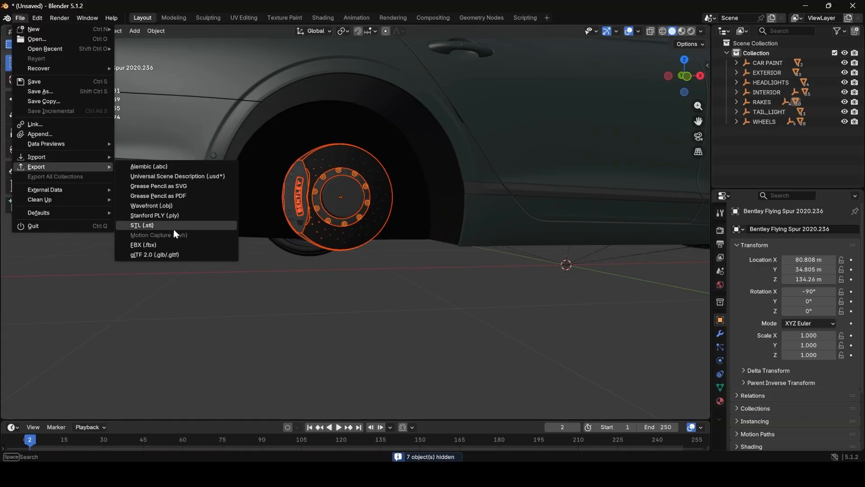
pyautogui.click(136, 246)
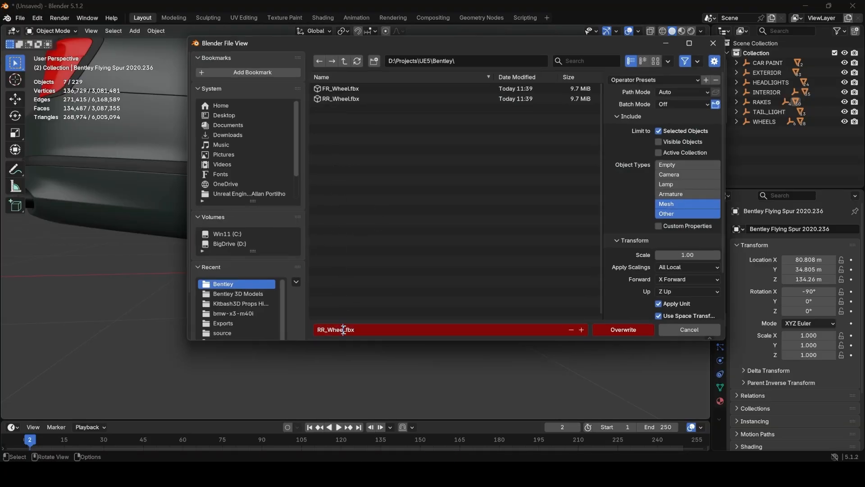
pyautogui.press('BackSpace')
pyautogui.press('BackSpace')
pyautogui.press('BackSpace')
pyautogui.press('BackSpace')
pyautogui.write('Caliper')
pyautogui.click(604, 329)
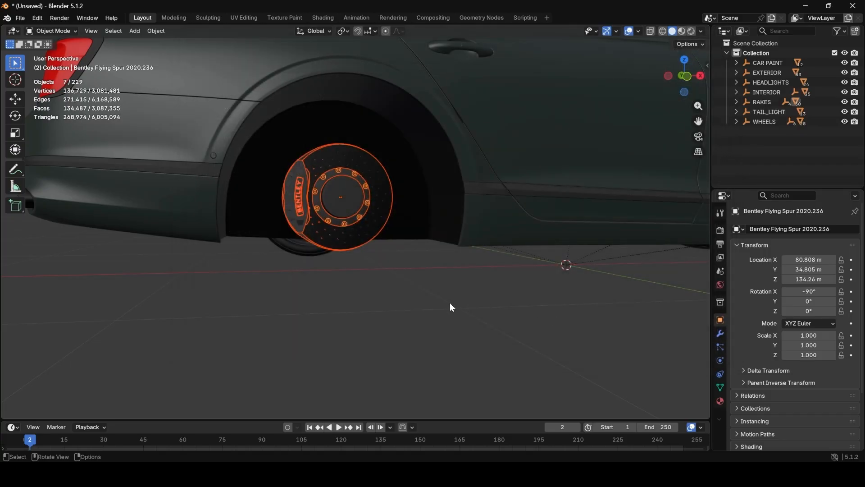
pyautogui.press('h')
# - Select the front brake's Bentley lettering, caliper body, perforated disc and hub bolts on the same side
pyautogui.scroll(-2, 511, 327)
pyautogui.keyDown('shift'); pyautogui.moveTo(511, 327); pyautogui.dragTo(66, 343, button='middle'); pyautogui.keyUp('shift')
pyautogui.scroll(5, 366, 258)
pyautogui.moveTo(366, 258); pyautogui.dragTo(461, 174, button='middle')
pyautogui.scroll(-4, 333, 274)
pyautogui.scroll(2, 343, 265)
pyautogui.click(478, 158)
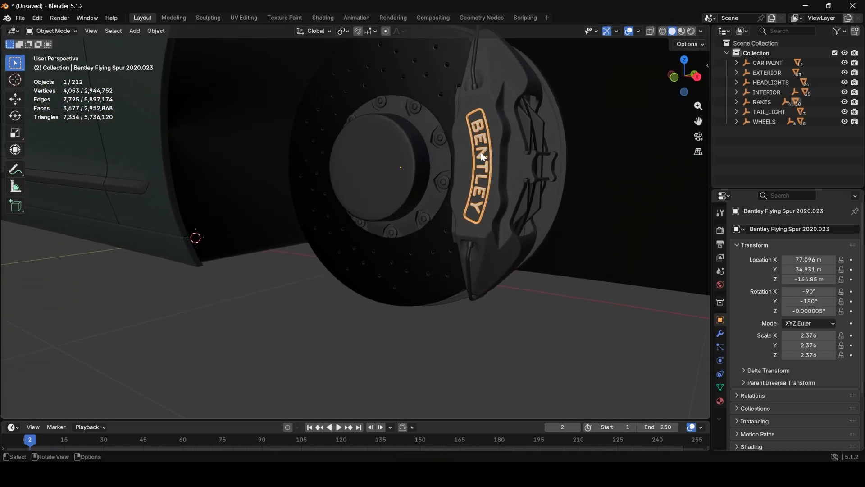
pyautogui.keyDown('shift'); pyautogui.click(495, 142); pyautogui.keyUp('shift')
pyautogui.keyDown('shift'); pyautogui.click(536, 131); pyautogui.keyUp('shift')
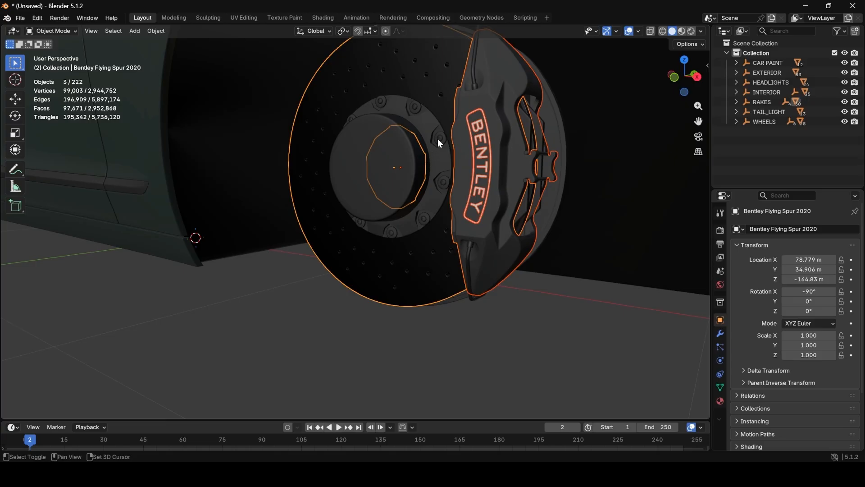
pyautogui.keyDown('shift'); pyautogui.click(436, 137); pyautogui.keyUp('shift')
pyautogui.scroll(5, 431, 141)
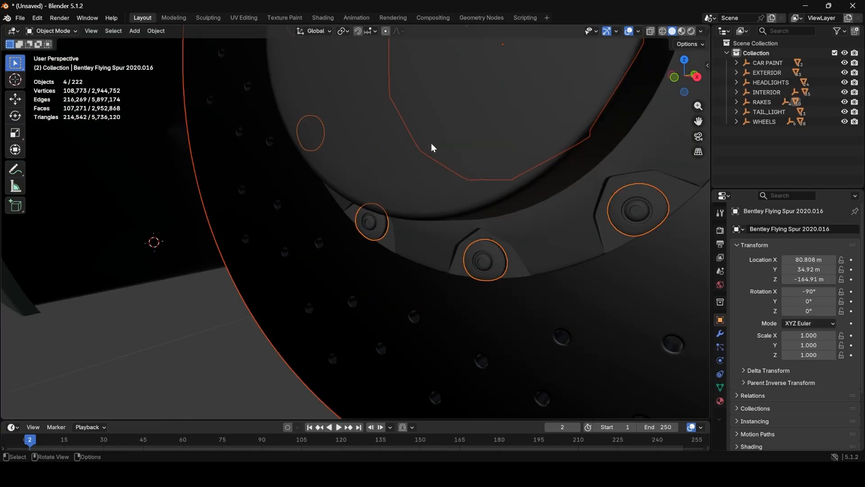
pyautogui.keyDown('shift'); pyautogui.click(486, 261); pyautogui.keyUp('shift')
pyautogui.scroll(-9, 502, 254)
pyautogui.keyDown('shift'); pyautogui.click(382, 140); pyautogui.keyUp('shift')
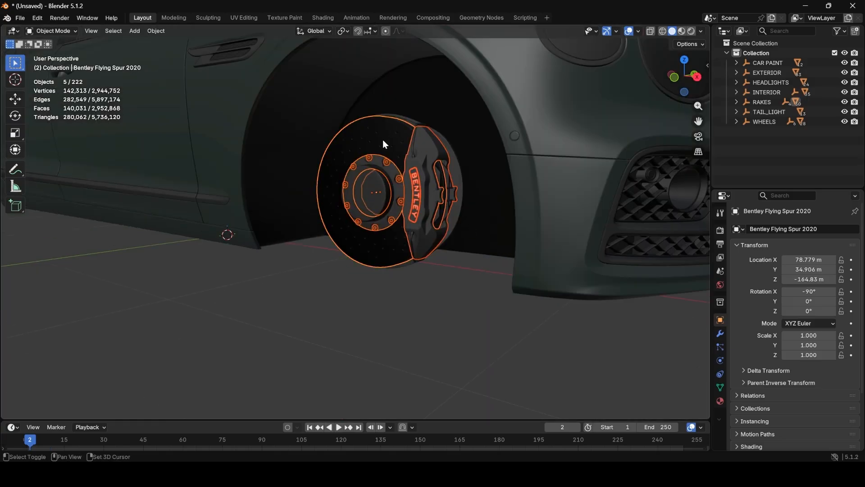
# - Add the remaining disc and caliper pieces to the front brake selection, checking for leftovers by hiding and restoring it
pyautogui.moveTo(382, 140); pyautogui.dragTo(466, 171, button='middle')
pyautogui.keyDown('shift'); pyautogui.click(405, 151); pyautogui.keyUp('shift')
pyautogui.press('h')
pyautogui.hotkey('ctrl', 'z')
pyautogui.keyDown('shift'); pyautogui.click(411, 129); pyautogui.keyUp('shift')
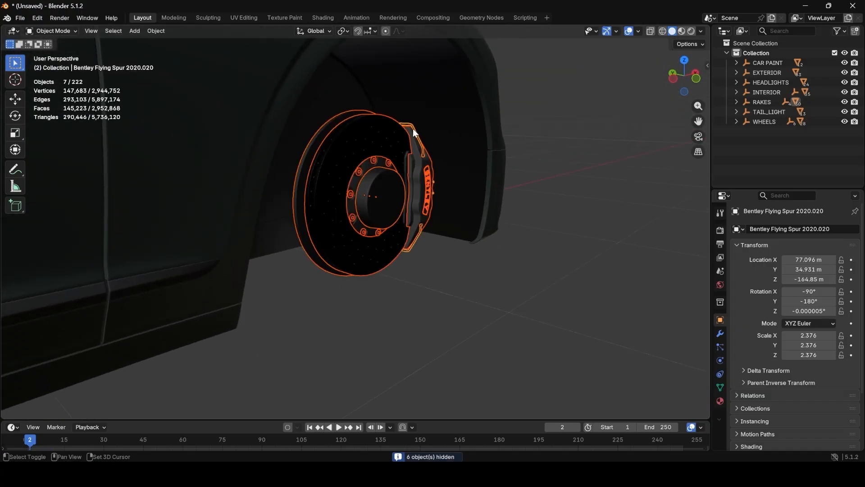
pyautogui.press('h')
pyautogui.hotkey('ctrl', 'z')
pyautogui.scroll(7, 405, 199)
pyautogui.scroll(-4, 404, 199)
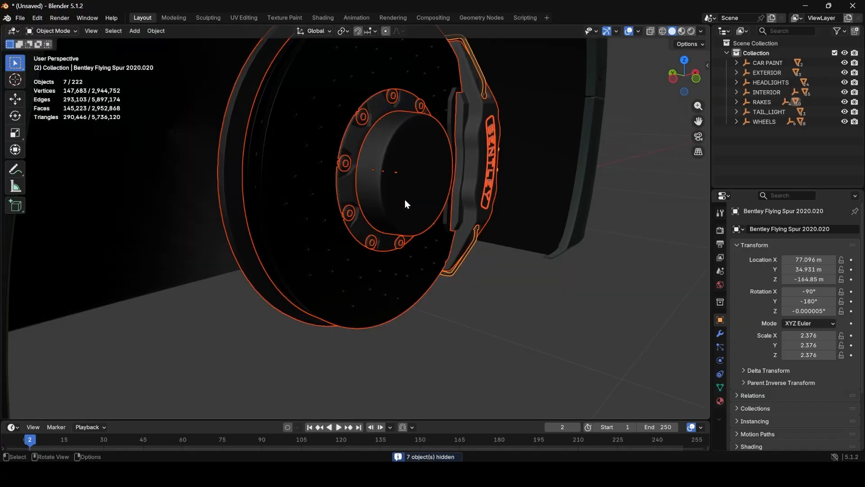
# - Add the remaining caliper piece to the front right brake selection, checking for leftovers with a temporary hide
pyautogui.keyDown('shift'); pyautogui.click(455, 104); pyautogui.keyUp('shift')
pyautogui.press('h')
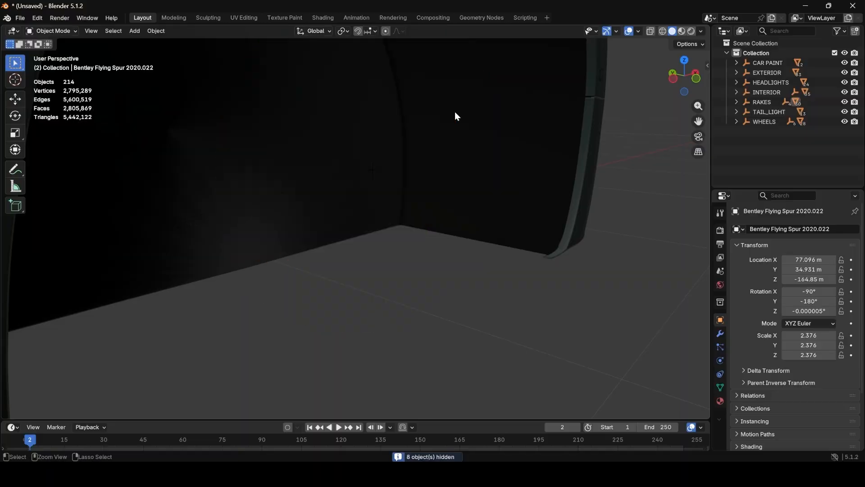
pyautogui.hotkey('ctrl', 'z')
# - Export the selected front right brake parts as an FBX named FR_Caliper.fbx, and hide the exported brake
pyautogui.moveTo(455, 111); pyautogui.dragTo(351, 140, button='middle')
pyautogui.click(21, 17)
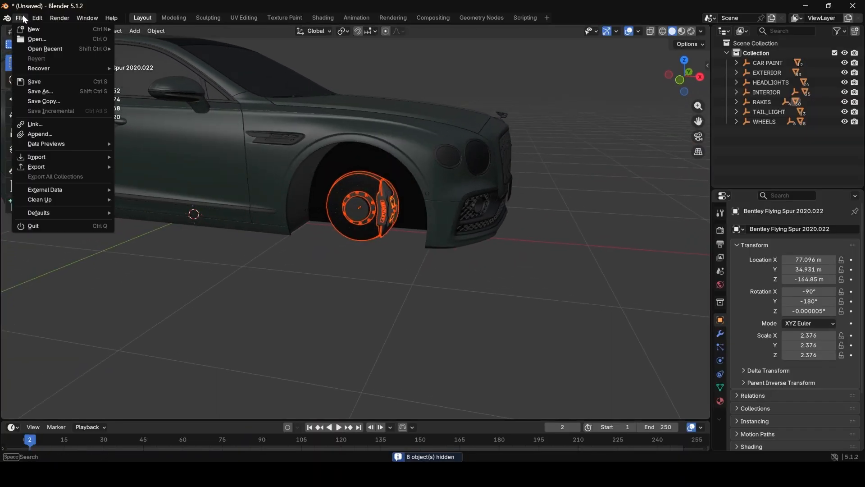
pyautogui.moveTo(58, 166)
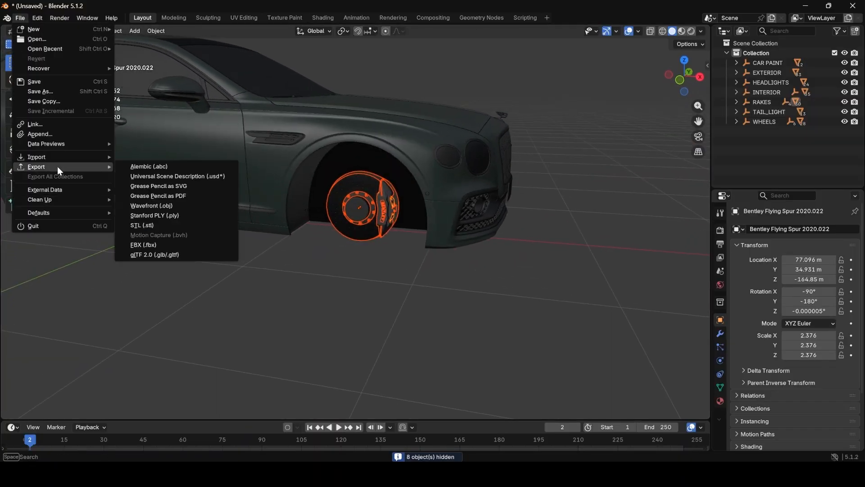
pyautogui.click(158, 246)
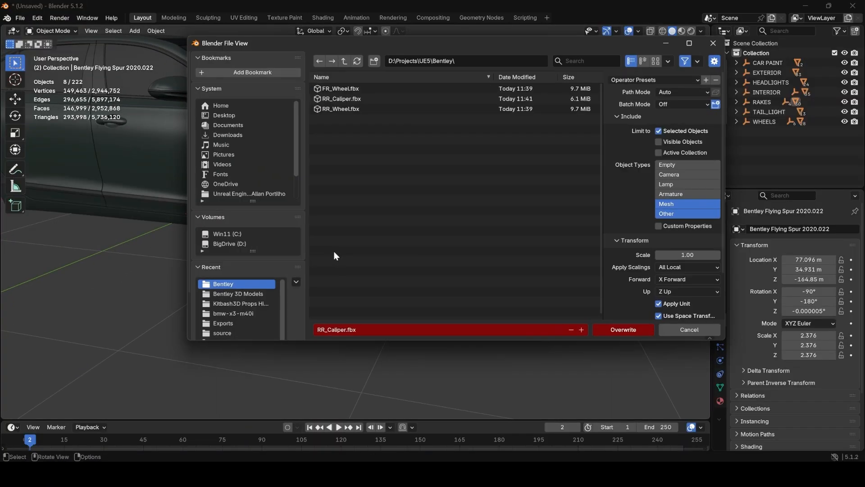
pyautogui.click(345, 89)
pyautogui.click(344, 330)
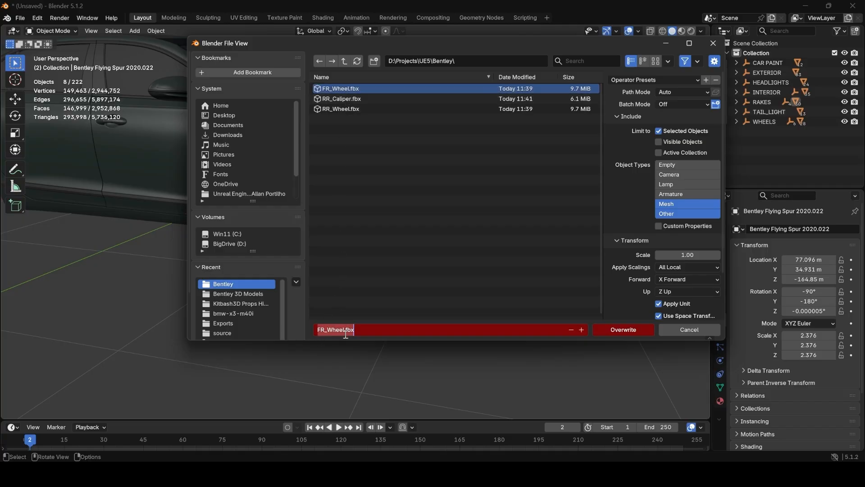
pyautogui.press('BackSpace')
pyautogui.press('BackSpace')
pyautogui.press('BackSpace')
pyautogui.press('BackSpace')
pyautogui.press('BackSpace')
pyautogui.write('Caliper')
pyautogui.click(607, 329)
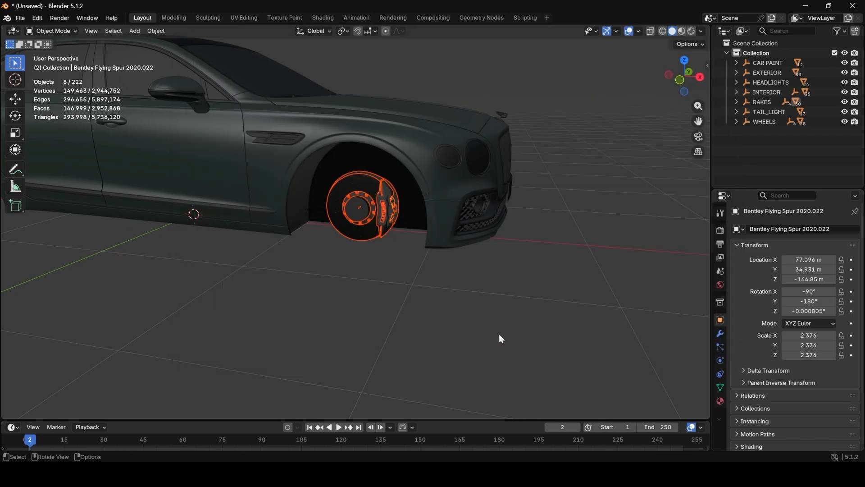
pyautogui.press('h')
# - Hide the front left wheel's spoked rim, wheel bolts, Bentley badge and centre cap
pyautogui.moveTo(558, 317); pyautogui.dragTo(345, 223, button='middle')
pyautogui.scroll(2, 352, 208)
pyautogui.click(358, 191)
pyautogui.press('h')
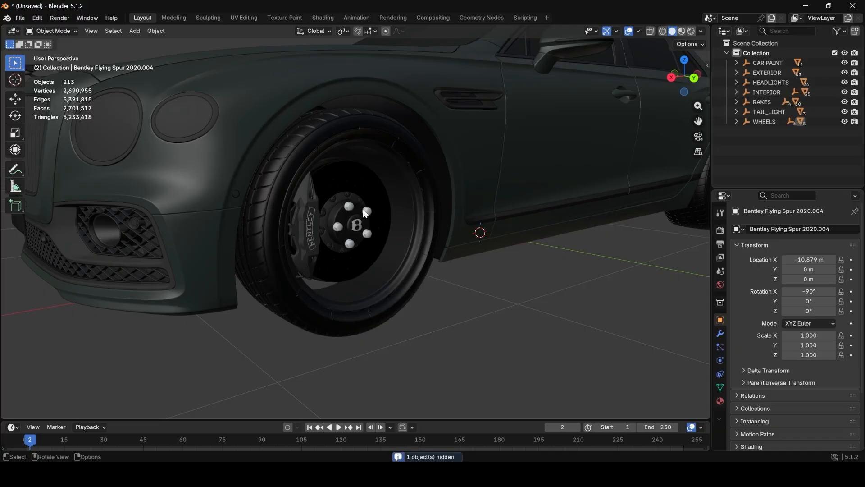
pyautogui.click(364, 210)
pyautogui.press('h')
pyautogui.click(359, 223)
pyautogui.press('h')
pyautogui.click(358, 223)
pyautogui.press('h')
# - Hide the front left tyre, the rim barrel and the last remaining wheel piece to expose the brake
pyautogui.click(385, 150)
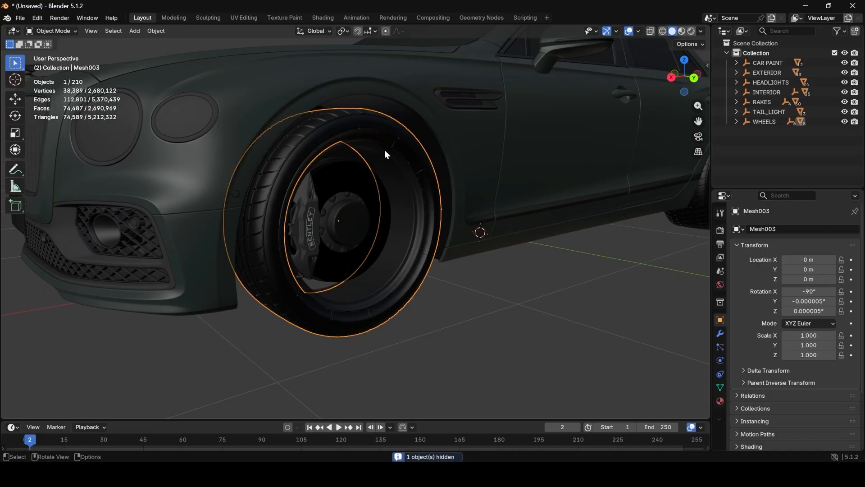
pyautogui.press('h')
pyautogui.click(387, 172)
pyautogui.press('h')
pyautogui.moveTo(413, 282)
pyautogui.mouseDown(button='middle')
pyautogui.moveTo(388, 298)
pyautogui.moveTo(418, 277)
pyautogui.moveTo(376, 257)
pyautogui.moveTo(355, 280)
pyautogui.moveTo(396, 281)
pyautogui.mouseUp(button='middle')
pyautogui.click(375, 259)
pyautogui.press('h')
# - Select the front left brake's disc, hub and caliper body together
pyautogui.moveTo(486, 318); pyautogui.dragTo(500, 351, button='middle')
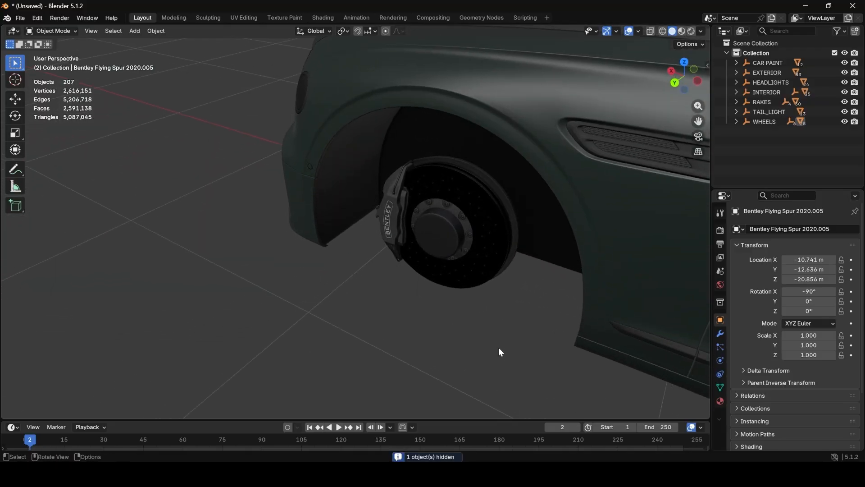
pyautogui.scroll(2, 475, 326)
pyautogui.scroll(-1, 474, 326)
pyautogui.keyDown('shift'); pyautogui.moveTo(475, 326); pyautogui.dragTo(470, 372, button='middle'); pyautogui.keyUp('shift')
pyautogui.click(414, 238)
pyautogui.keyDown('shift'); pyautogui.click(434, 181); pyautogui.keyUp('shift')
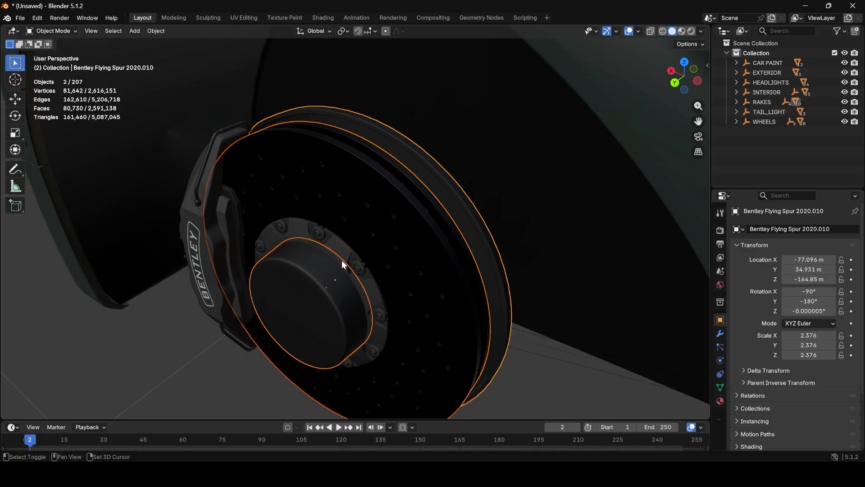
pyautogui.keyDown('shift'); pyautogui.click(354, 268); pyautogui.keyUp('shift')
pyautogui.keyDown('shift'); pyautogui.click(230, 210); pyautogui.keyUp('shift')
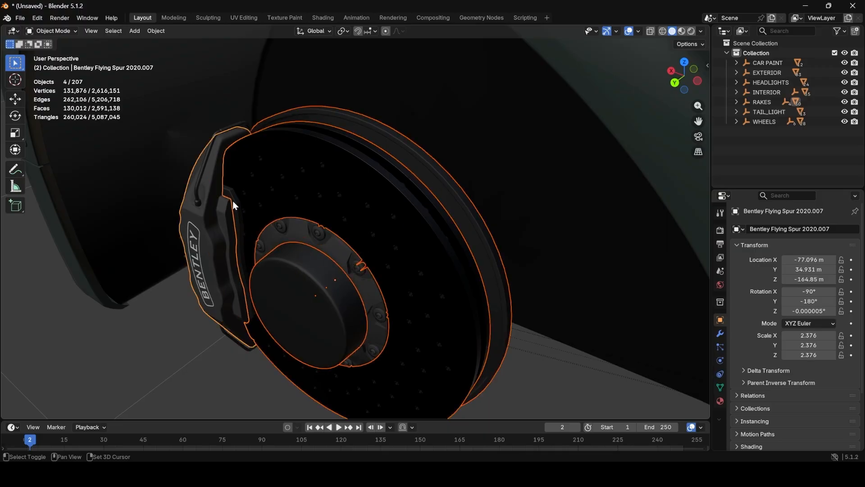
# - Add the brake pad and other caliper pieces to the front left brake selection, checking for leftovers by hiding and restoring it
pyautogui.keyDown('shift'); pyautogui.click(233, 201); pyautogui.keyUp('shift')
pyautogui.keyDown('shift'); pyautogui.click(220, 181); pyautogui.keyUp('shift')
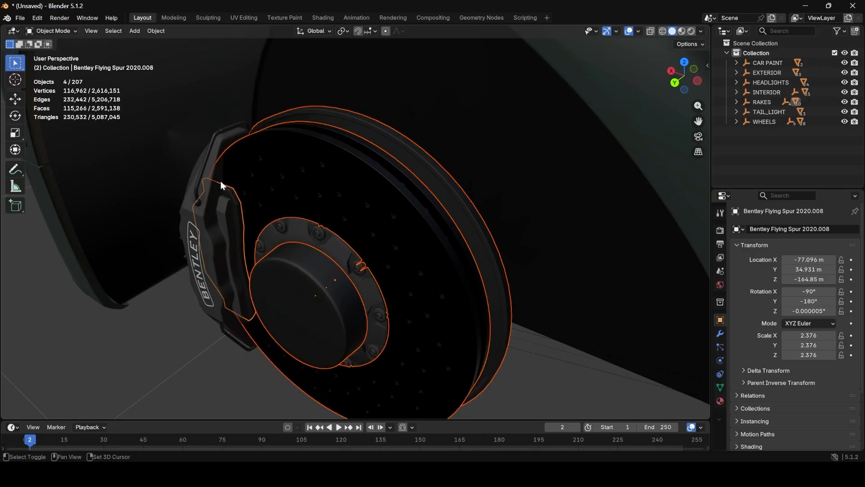
pyautogui.keyDown('shift'); pyautogui.click(212, 139); pyautogui.keyUp('shift')
pyautogui.keyDown('shift'); pyautogui.click(226, 142); pyautogui.keyUp('shift')
pyautogui.moveTo(374, 233); pyautogui.dragTo(395, 208, button='middle')
pyautogui.keyDown('shift'); pyautogui.click(334, 244); pyautogui.keyUp('shift')
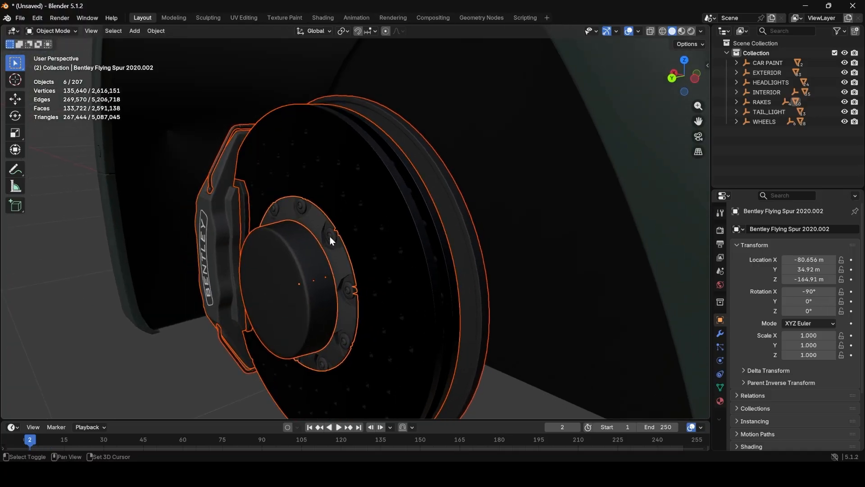
pyautogui.press('h')
pyautogui.moveTo(337, 259); pyautogui.dragTo(355, 258, button='middle')
pyautogui.hotkey('ctrl', 'z')
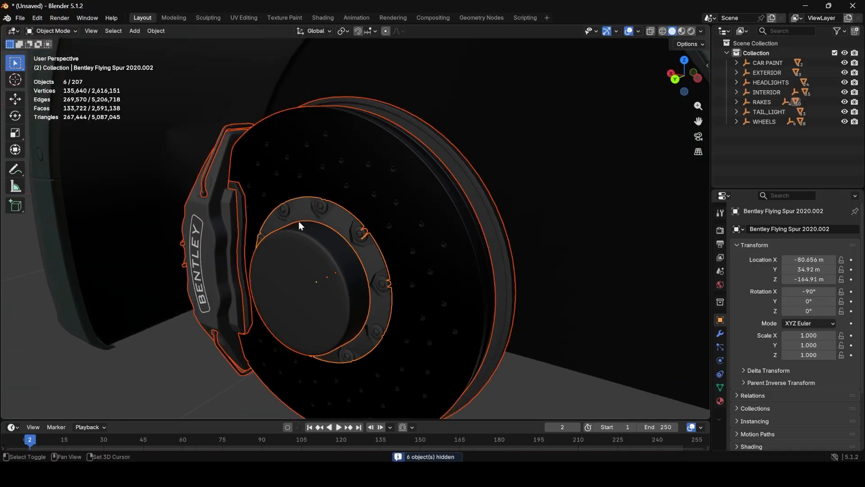
# - Add the hub bolts and Bentley lettering to the front left brake selection, checking with a temporary hide
pyautogui.keyDown('shift'); pyautogui.click(284, 208); pyautogui.keyUp('shift')
pyautogui.keyDown('shift'); pyautogui.click(197, 228); pyautogui.keyUp('shift')
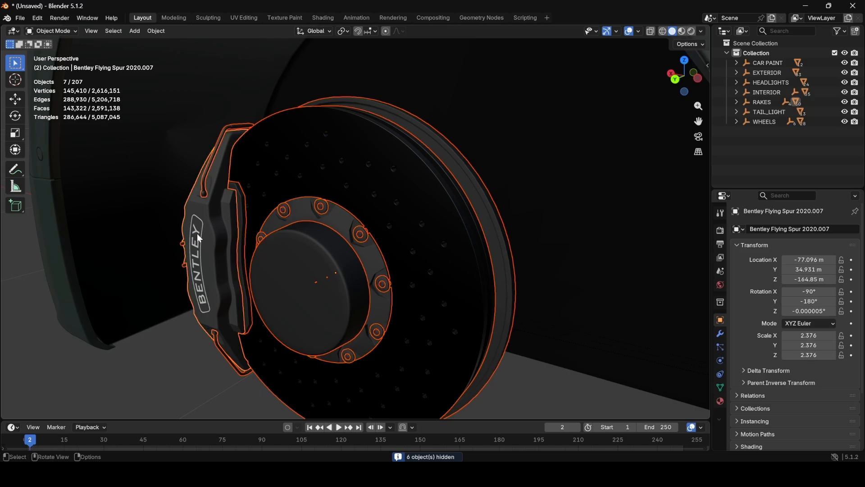
pyautogui.keyDown('shift'); pyautogui.click(193, 230); pyautogui.keyUp('shift')
pyautogui.press('h')
pyautogui.hotkey('ctrl', 'z')
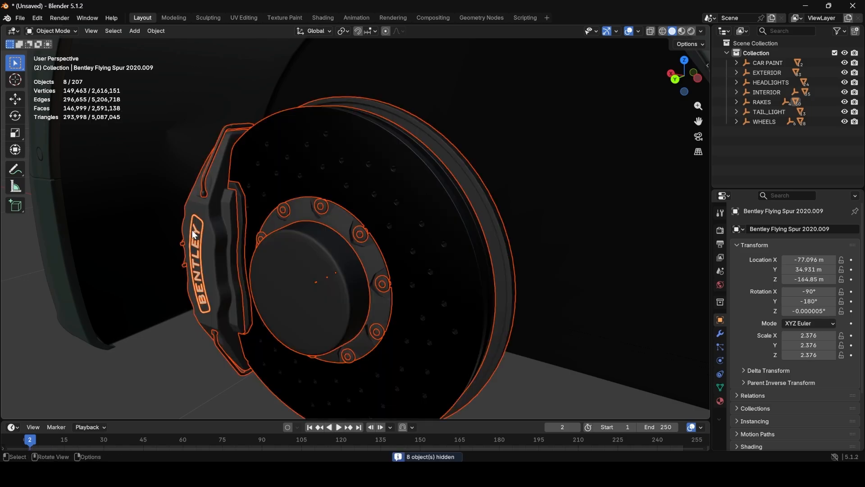
# - Export the selected front left brake parts as an FBX named FL_Caliper.fbx, and hide the exported brake
pyautogui.scroll(-9, 193, 229)
pyautogui.scroll(4, 193, 230)
pyautogui.moveTo(193, 230); pyautogui.dragTo(222, 233, button='middle')
pyautogui.click(20, 17)
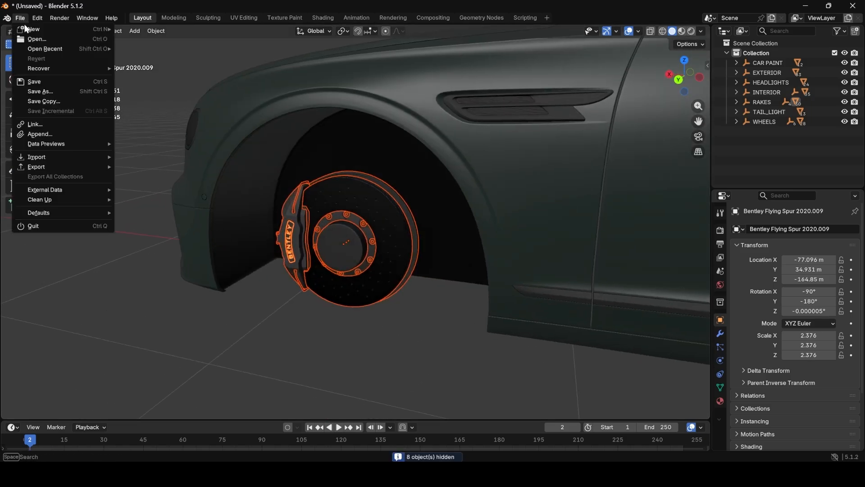
pyautogui.moveTo(55, 166)
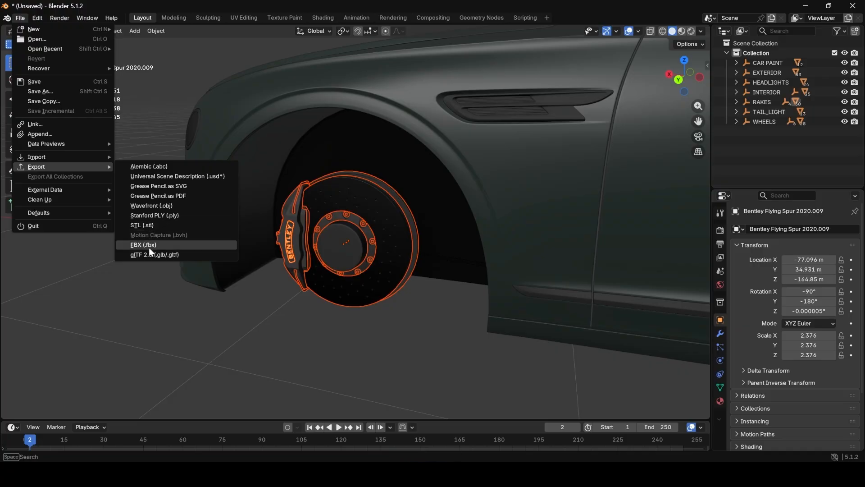
pyautogui.click(174, 246)
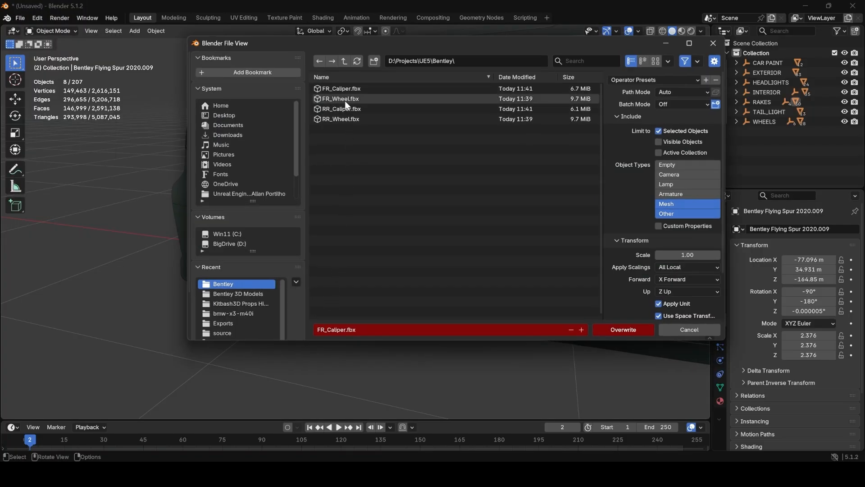
pyautogui.click(339, 88)
pyautogui.click(320, 330)
pyautogui.click(319, 330)
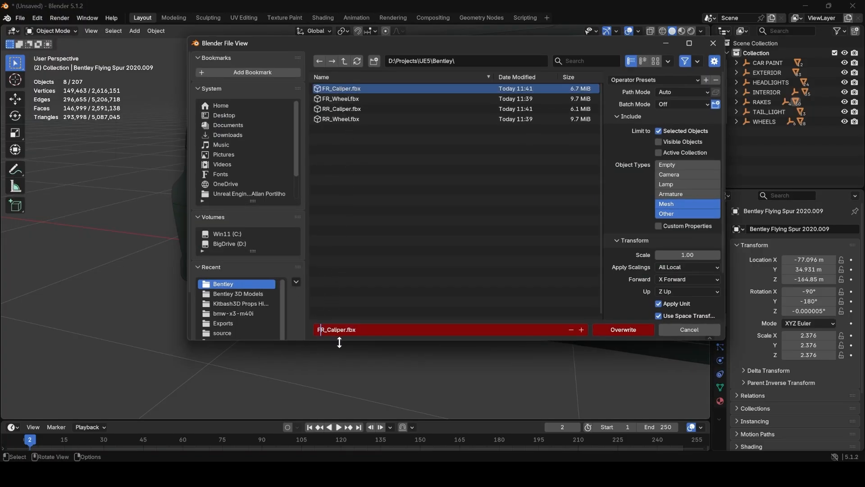
pyautogui.press('BackSpace')
pyautogui.write('L')
pyautogui.press('Return')
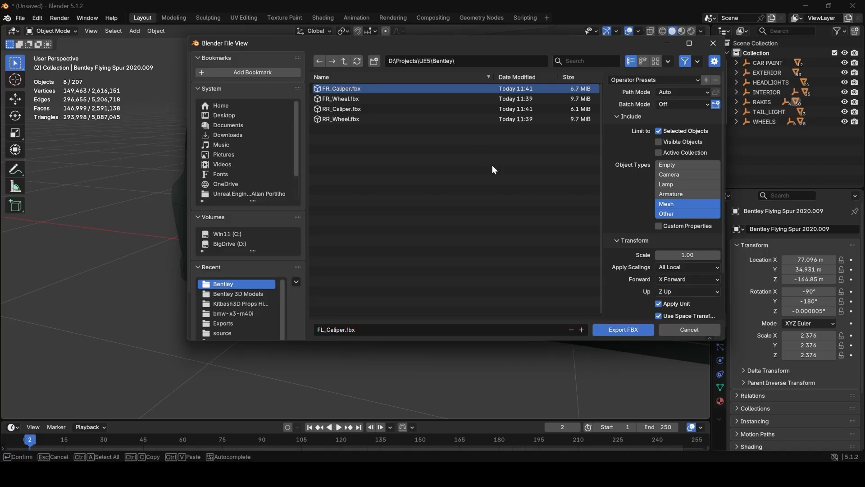
pyautogui.click(625, 330)
pyautogui.press('h')
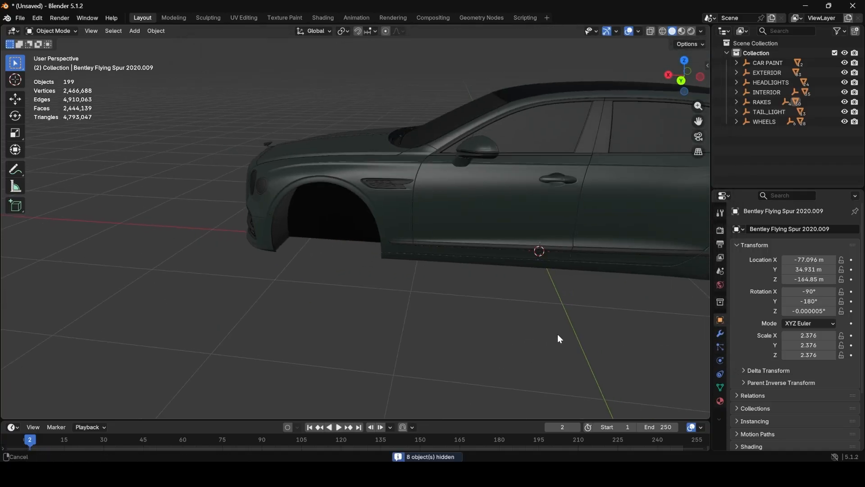
# - Hide the rear left wheel's spoked rim and tyre
pyautogui.keyDown('shift'); pyautogui.moveTo(558, 334); pyautogui.dragTo(376, 326, button='middle'); pyautogui.keyUp('shift')
pyautogui.scroll(5, 368, 262)
pyautogui.click(369, 261)
pyautogui.press('h')
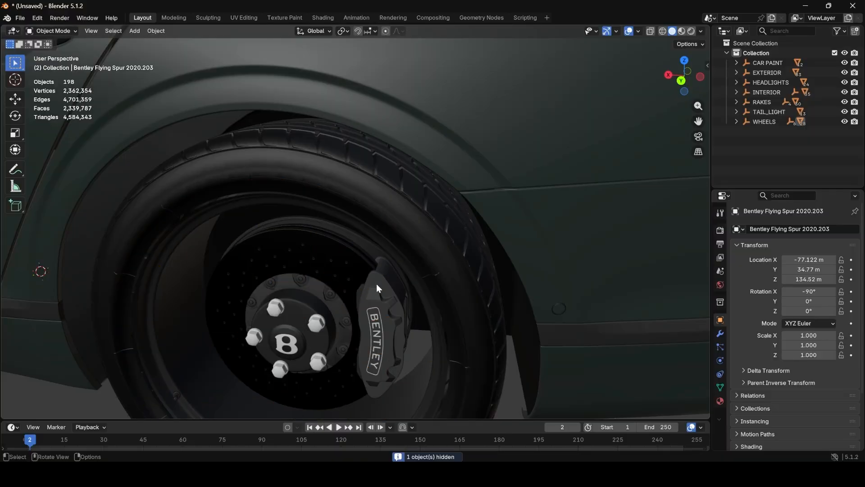
pyautogui.scroll(3, 371, 293)
pyautogui.moveTo(362, 286); pyautogui.dragTo(363, 264, button='middle')
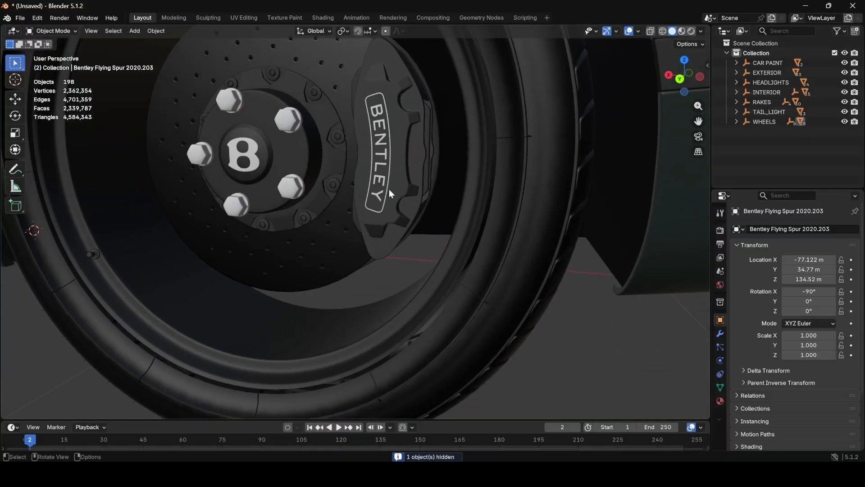
pyautogui.scroll(-5, 389, 189)
pyautogui.click(399, 210)
pyautogui.press('h')
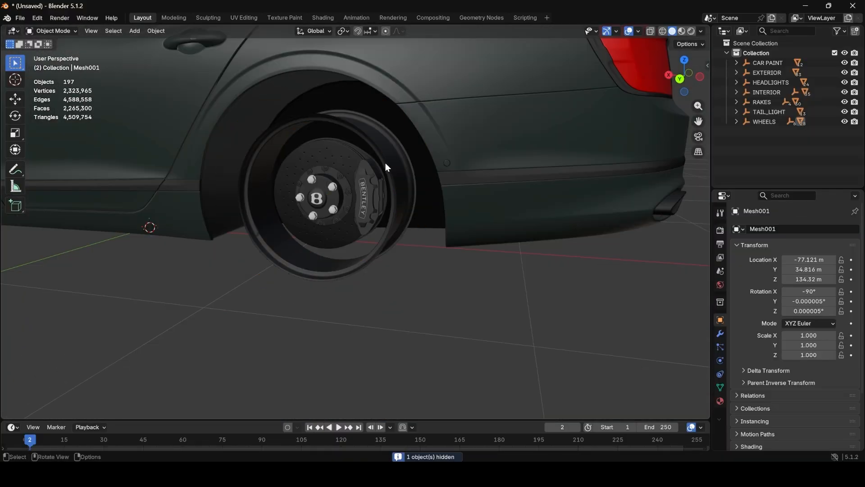
# - Hide the rear left wheel's rim barrel, bolts, Bentley badge, centre cap and the small leftover piece beside the brake
pyautogui.click(385, 163)
pyautogui.press('h')
pyautogui.click(329, 186)
pyautogui.press('h')
pyautogui.click(322, 198)
pyautogui.press('h')
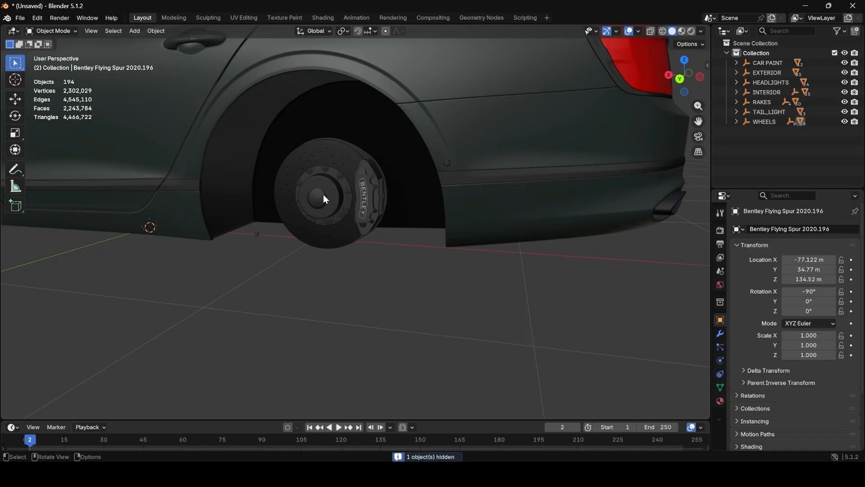
pyautogui.click(323, 194)
pyautogui.press('h')
pyautogui.scroll(1, 327, 212)
pyautogui.moveTo(331, 221); pyautogui.dragTo(323, 231, button='middle')
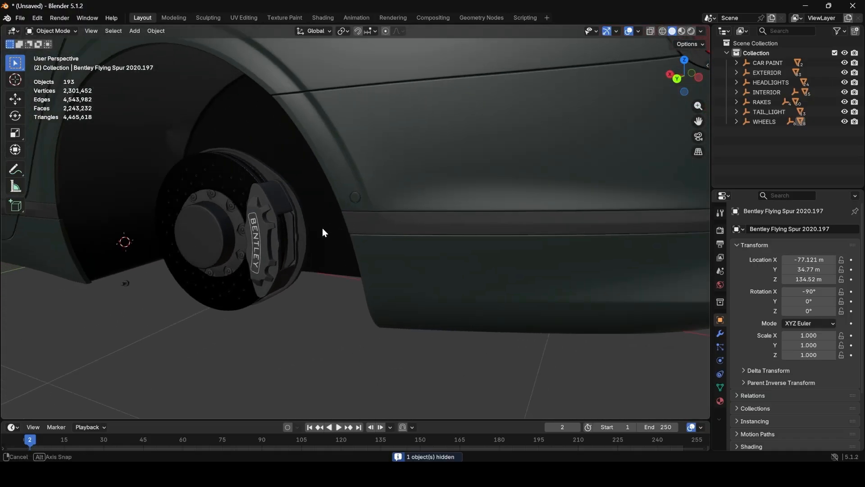
pyautogui.click(134, 280)
pyautogui.press('h')
# - Select the rear left brake's disc edge, Bentley lettering, caliper body and caliper bracket
pyautogui.keyDown('shift'); pyautogui.moveTo(199, 237); pyautogui.dragTo(373, 212, button='middle'); pyautogui.keyUp('shift')
pyautogui.click(441, 210)
pyautogui.keyDown('shift'); pyautogui.click(444, 211); pyautogui.keyUp('shift')
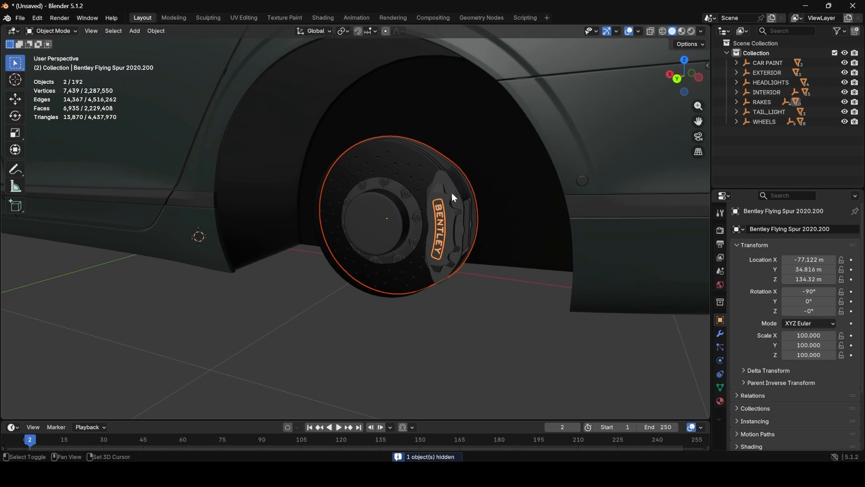
pyautogui.keyDown('shift'); pyautogui.click(452, 200); pyautogui.keyUp('shift')
pyautogui.moveTo(452, 220); pyautogui.dragTo(512, 228, button='middle')
pyautogui.keyDown('shift'); pyautogui.click(431, 185); pyautogui.keyUp('shift')
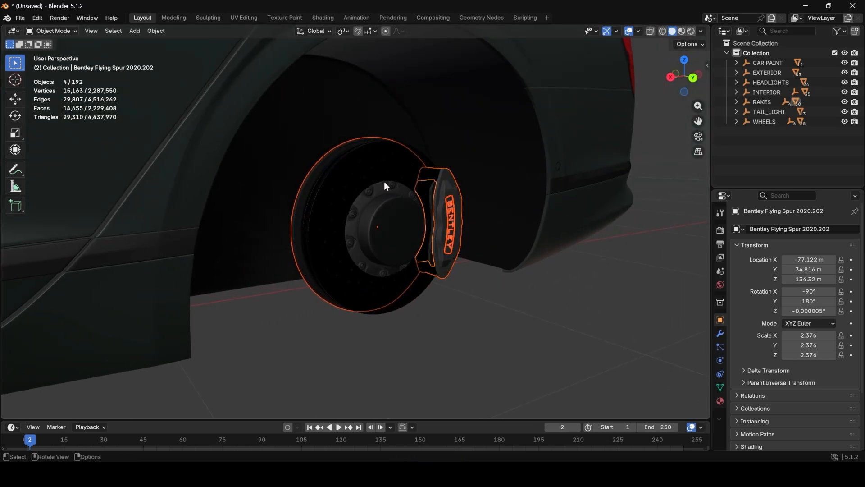
# - Add the hub and the remaining disc piece to the rear left brake selection, checking for leftovers by hiding and restoring it
pyautogui.keyDown('shift'); pyautogui.click(382, 188); pyautogui.keyUp('shift')
pyautogui.keyDown('shift'); pyautogui.click(388, 186); pyautogui.keyUp('shift')
pyautogui.keyDown('shift'); pyautogui.click(389, 186); pyautogui.keyUp('shift')
pyautogui.scroll(5, 385, 215)
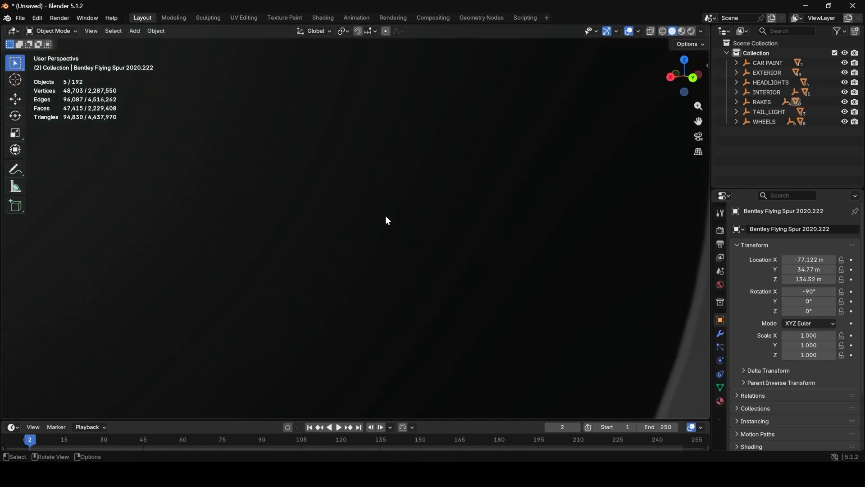
pyautogui.scroll(-5, 385, 215)
pyautogui.moveTo(385, 216); pyautogui.dragTo(323, 179, button='middle')
pyautogui.keyDown('shift'); pyautogui.click(328, 187); pyautogui.keyUp('shift')
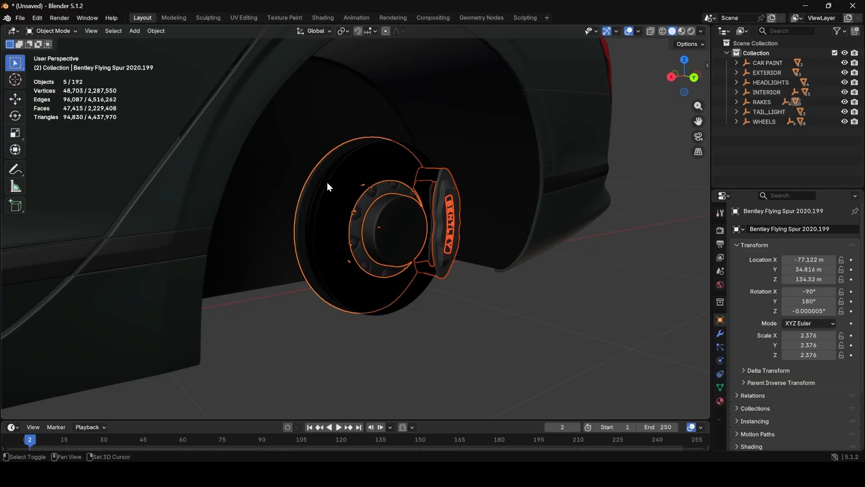
pyautogui.press('h')
pyautogui.scroll(5, 390, 252)
pyautogui.scroll(-5, 390, 252)
pyautogui.moveTo(390, 252); pyautogui.dragTo(348, 267, button='middle')
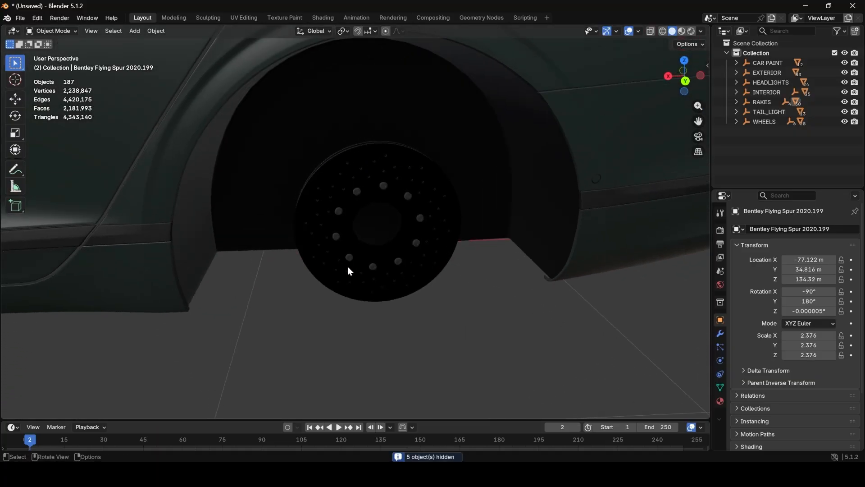
pyautogui.hotkey('alt', 'h')
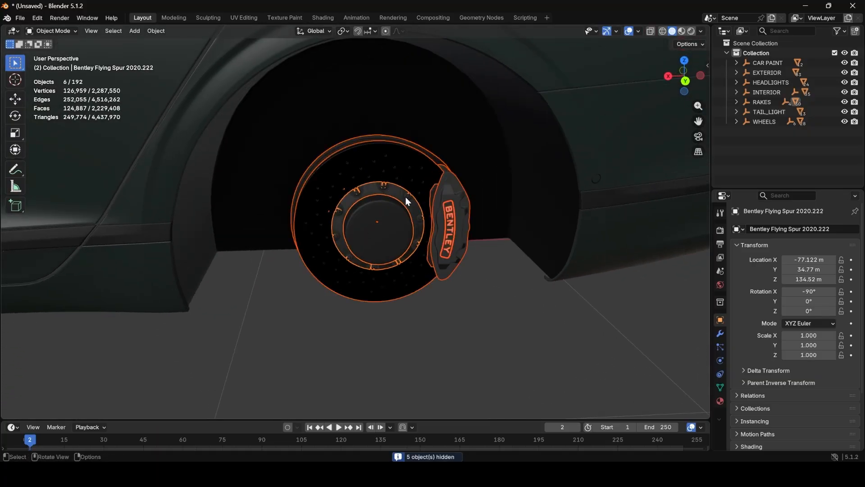
# - Recheck the rear left brake selection with a temporary hide, add the hub bolts, and hide the whole brake
pyautogui.press('h')
pyautogui.moveTo(417, 226); pyautogui.dragTo(373, 235, button='middle')
pyautogui.hotkey('alt', 'h')
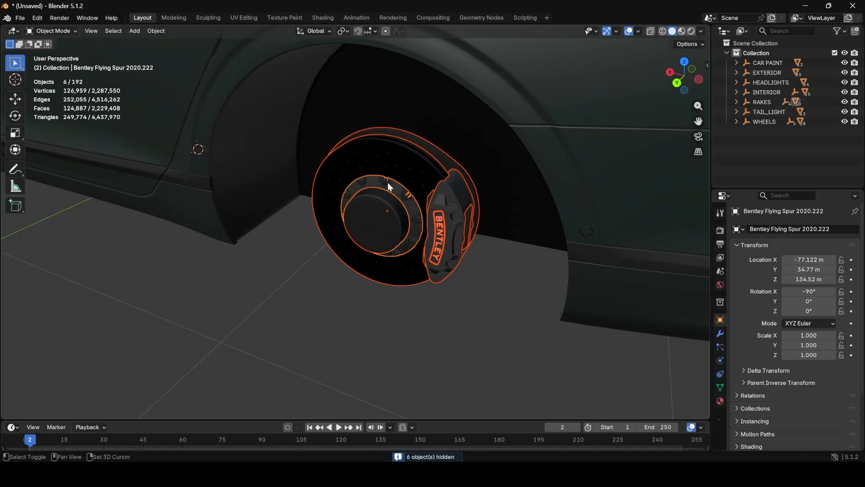
pyautogui.keyDown('shift'); pyautogui.click(388, 183); pyautogui.keyUp('shift')
pyautogui.press('h')
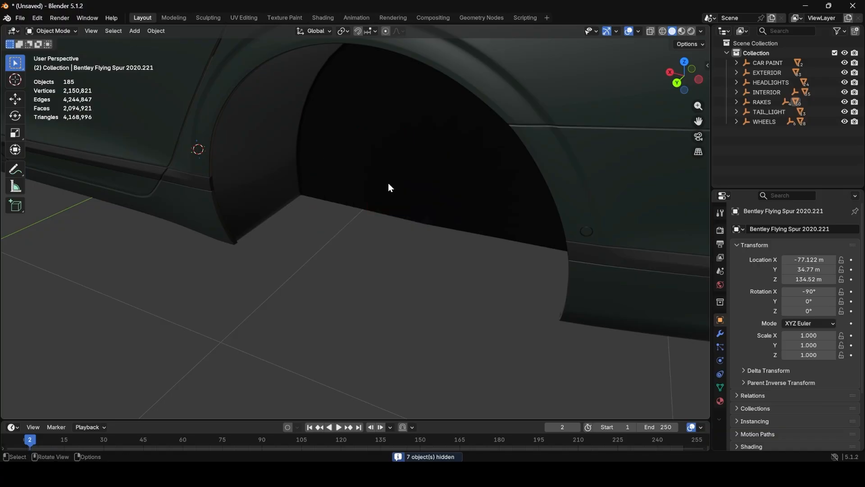
# - Bring back the hidden rear left brake and export the selection as RL_Caliper.fbx in the Bentley folder
pyautogui.hotkey('alt', 'h')
pyautogui.click(20, 18)
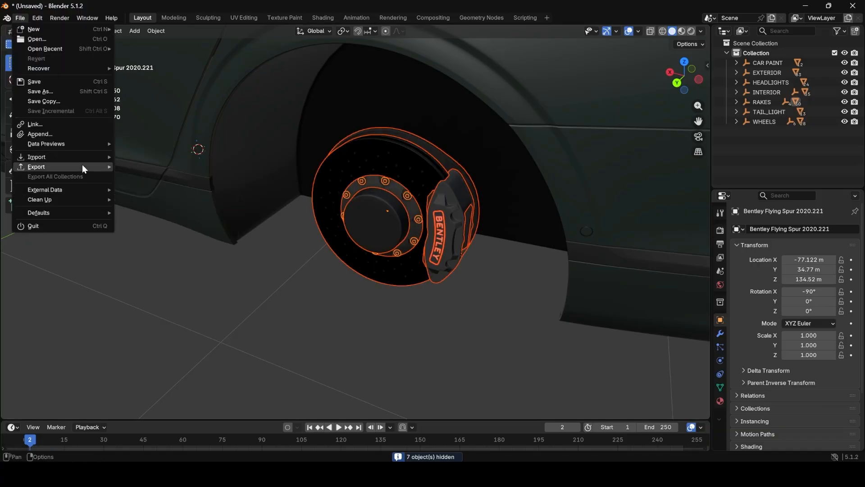
pyautogui.moveTo(82, 166)
pyautogui.click(139, 244)
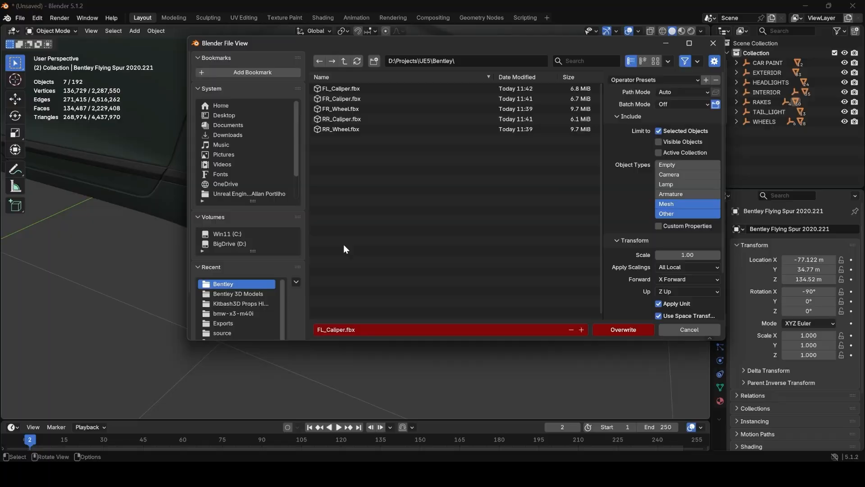
pyautogui.click(340, 119)
pyautogui.click(327, 332)
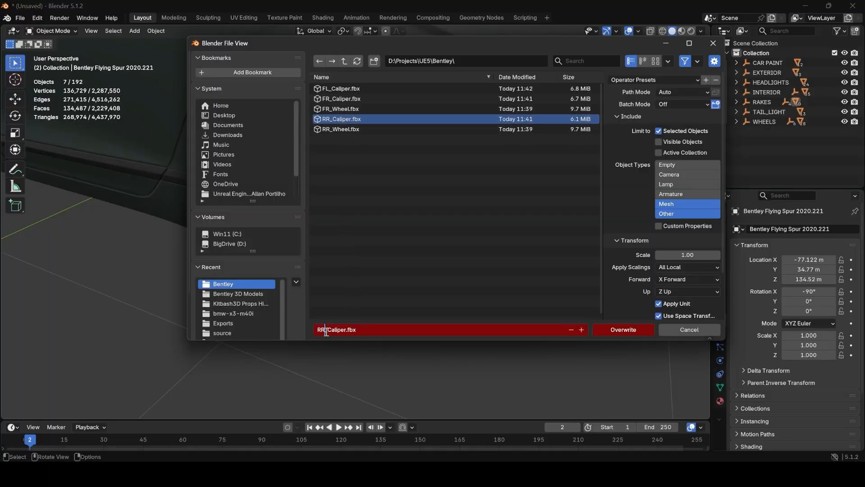
pyautogui.press('BackSpace')
pyautogui.write('L')
pyautogui.press('Return')
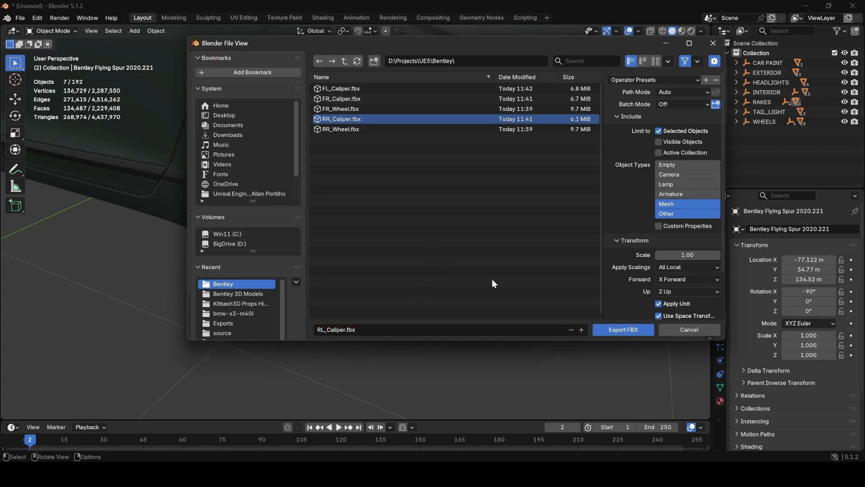
pyautogui.click(604, 328)
# - Hide the exported rear left brake and select the headlight lenses at the front of the car
pyautogui.scroll(-5, 478, 252)
pyautogui.press('h')
pyautogui.scroll(-6, 415, 274)
pyautogui.moveTo(415, 274)
pyautogui.mouseDown(button='middle')
pyautogui.moveTo(443, 290)
pyautogui.moveTo(538, 262)
pyautogui.moveTo(403, 278)
pyautogui.mouseUp(button='middle')
pyautogui.scroll(5, 518, 258)
pyautogui.click(403, 278)
pyautogui.scroll(-6, 356, 293)
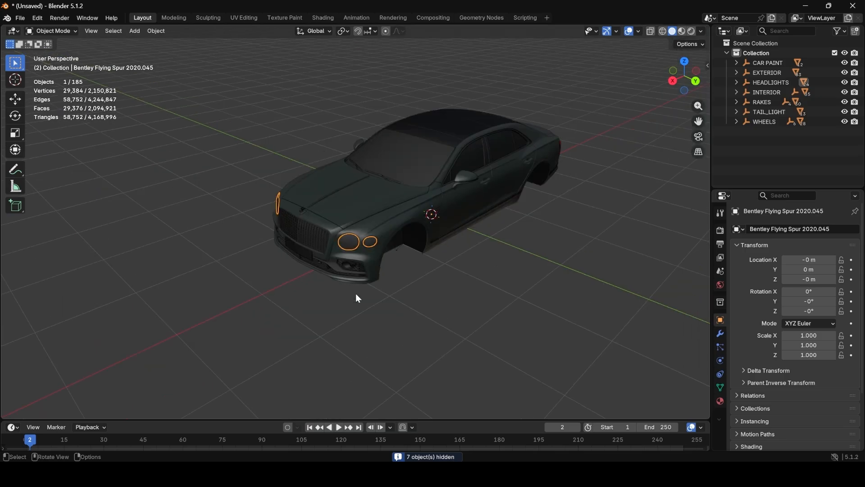
# - Select the fog lamp lenses in the front bumper, checking the part with a temporary hide
pyautogui.moveTo(356, 293); pyautogui.dragTo(451, 283, button='middle')
pyautogui.moveTo(443, 258); pyautogui.dragTo(397, 269, button='middle')
pyautogui.scroll(5, 398, 269)
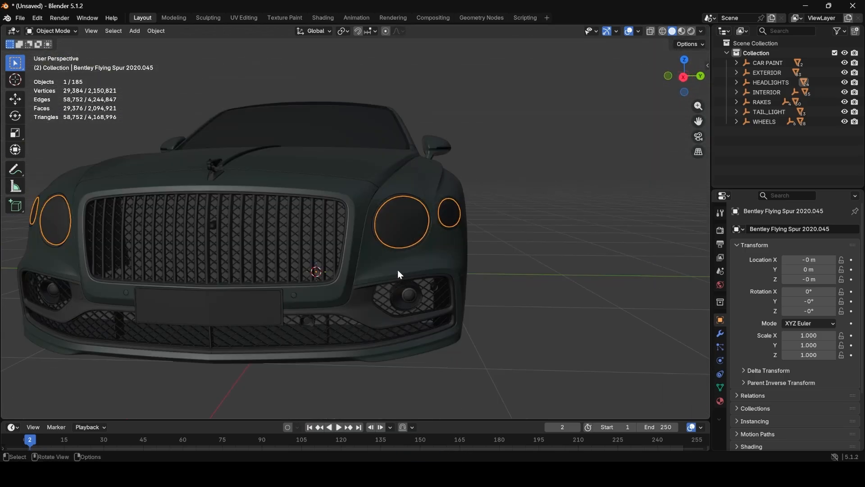
pyautogui.click(409, 296)
pyautogui.press('h')
pyautogui.moveTo(409, 306); pyautogui.dragTo(399, 322, button='middle')
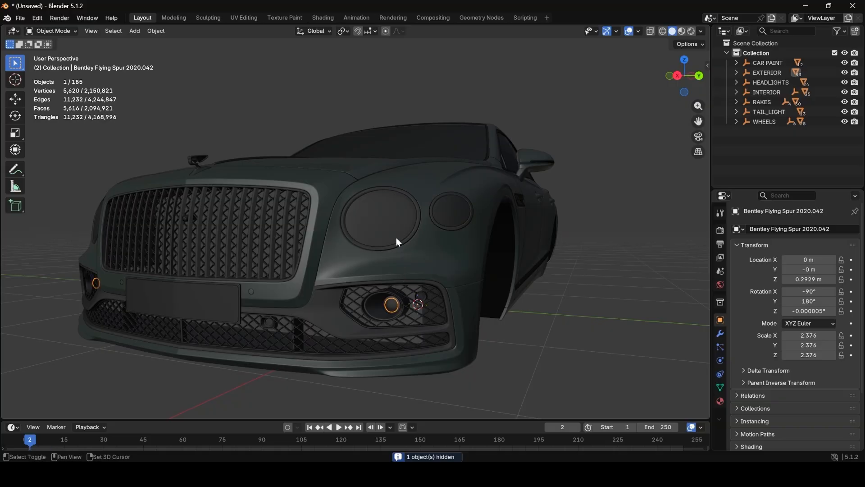
# - Add the headlight lenses, windscreen, side windows and other glass pieces to the fog lamp lens selection
pyautogui.keyDown('shift'); pyautogui.click(384, 209); pyautogui.keyUp('shift')
pyautogui.moveTo(384, 208); pyautogui.dragTo(389, 263, button='middle')
pyautogui.moveTo(436, 96); pyautogui.dragTo(439, 97)
pyautogui.moveTo(504, 135); pyautogui.dragTo(428, 154, button='middle')
pyautogui.keyDown('shift'); pyautogui.click(464, 153); pyautogui.keyUp('shift')
pyautogui.keyDown('shift'); pyautogui.moveTo(493, 199); pyautogui.dragTo(332, 228, button='middle'); pyautogui.keyUp('shift')
pyautogui.keyDown('shift'); pyautogui.click(395, 347); pyautogui.keyUp('shift')
# - Check the glass selection for leftovers with a temporary hide, and include the side mirror glass
pyautogui.scroll(-5, 417, 341)
pyautogui.moveTo(417, 342); pyautogui.dragTo(72, 293, button='middle')
pyautogui.press('h')
pyautogui.keyDown('shift'); pyautogui.moveTo(234, 288); pyautogui.dragTo(135, 320, button='middle'); pyautogui.keyUp('shift')
pyautogui.scroll(4, 284, 303)
pyautogui.moveTo(284, 303)
pyautogui.keyDown('shift'); pyautogui.mouseDown(button='middle')
pyautogui.moveTo(287, 285)
pyautogui.moveTo(288, 315)
pyautogui.mouseUp(button='middle'); pyautogui.keyUp('shift')
pyautogui.click(284, 307)
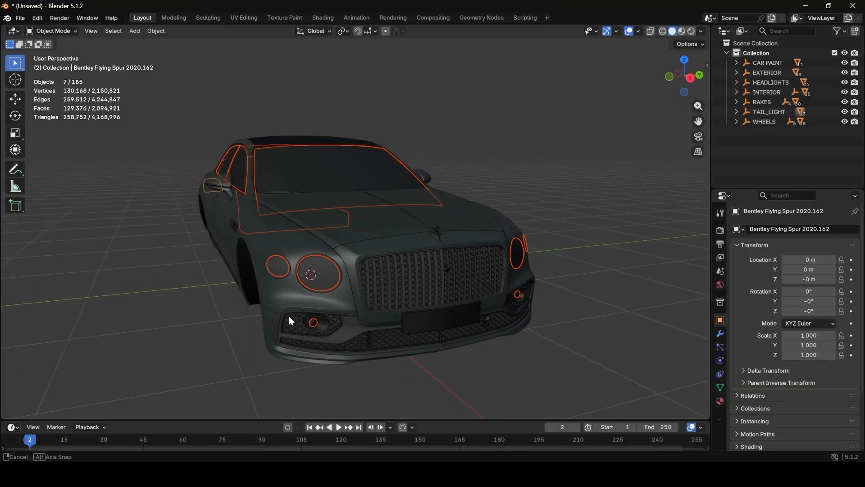
# - Export the selected glass parts as Glass.fbx in the Bentley folder
pyautogui.click(40, 28)
pyautogui.click(20, 18)
pyautogui.moveTo(45, 167)
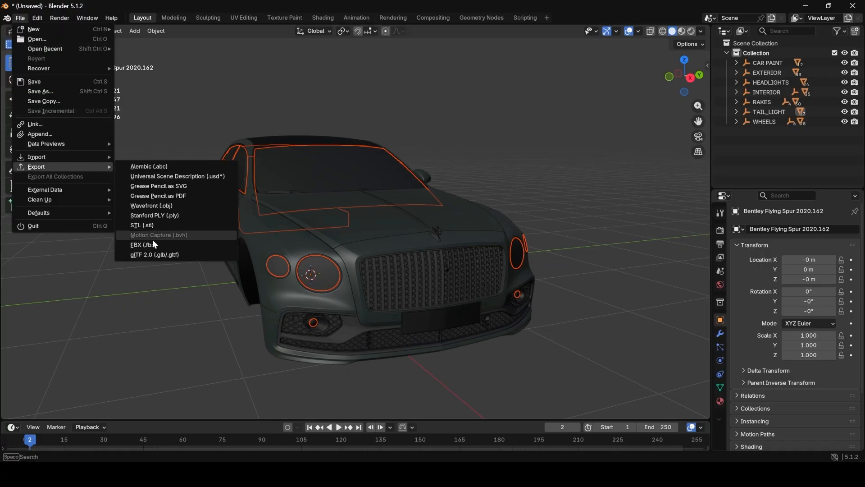
pyautogui.click(183, 247)
pyautogui.click(340, 332)
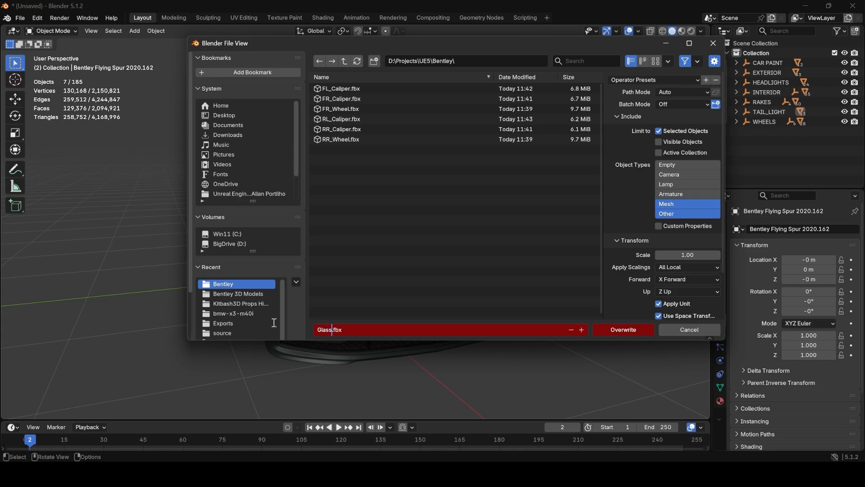
pyautogui.write('Glass')
pyautogui.press('Return')
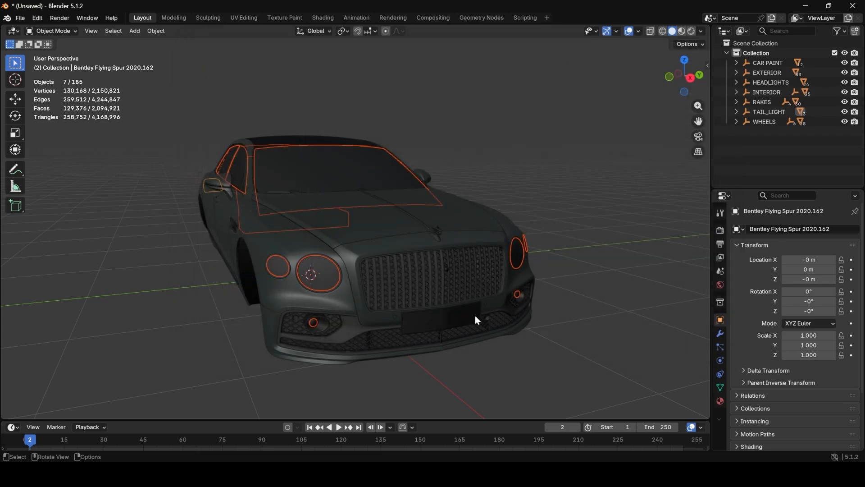
# - Hide the glass, select everything still visible on the car, and export it as Body.fbx
pyautogui.press('h')
pyautogui.scroll(-3, 473, 318)
pyautogui.press('a')
pyautogui.moveTo(473, 318)
pyautogui.mouseDown(button='middle')
pyautogui.moveTo(531, 319)
pyautogui.moveTo(390, 308)
pyautogui.moveTo(347, 333)
pyautogui.moveTo(466, 322)
pyautogui.mouseUp(button='middle')
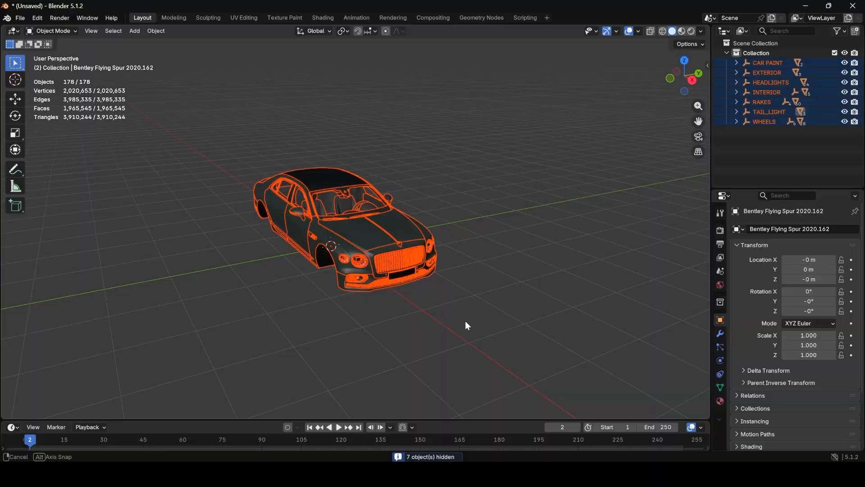
pyautogui.click(20, 18)
pyautogui.moveTo(50, 167)
pyautogui.click(155, 248)
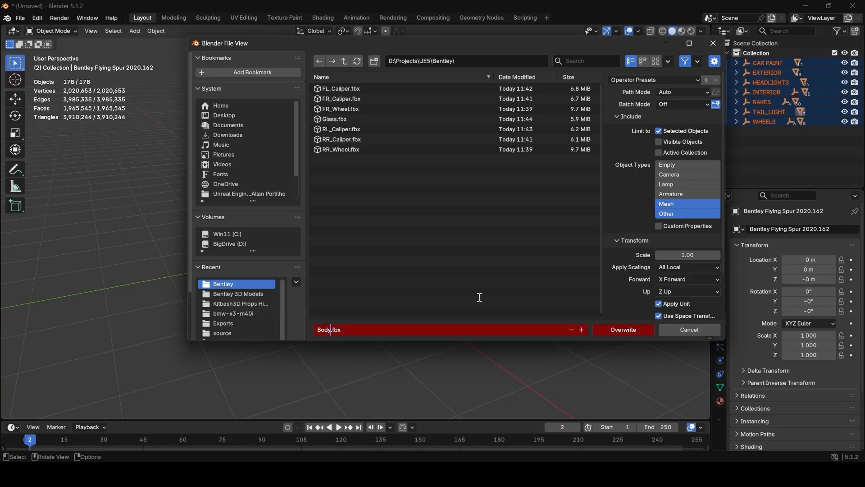
pyautogui.click(606, 328)
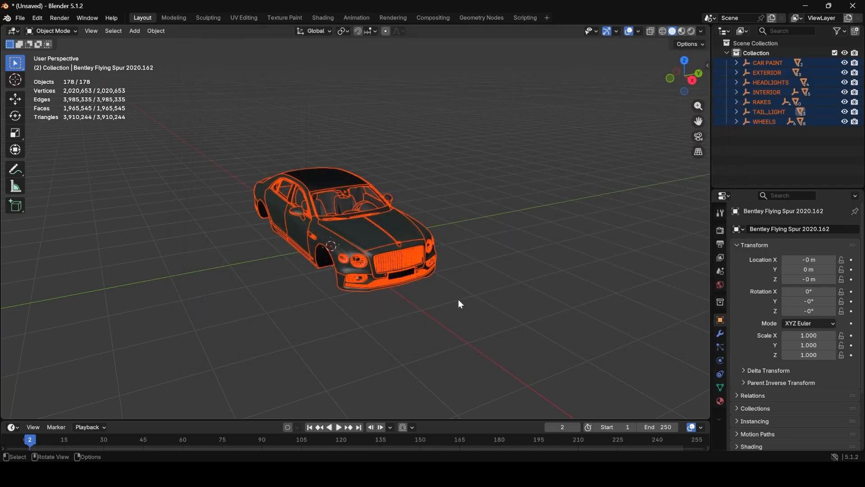
# - Unhide all car parts in the scene and clear the selection
pyautogui.moveTo(439, 318); pyautogui.dragTo(559, 335, button='middle')
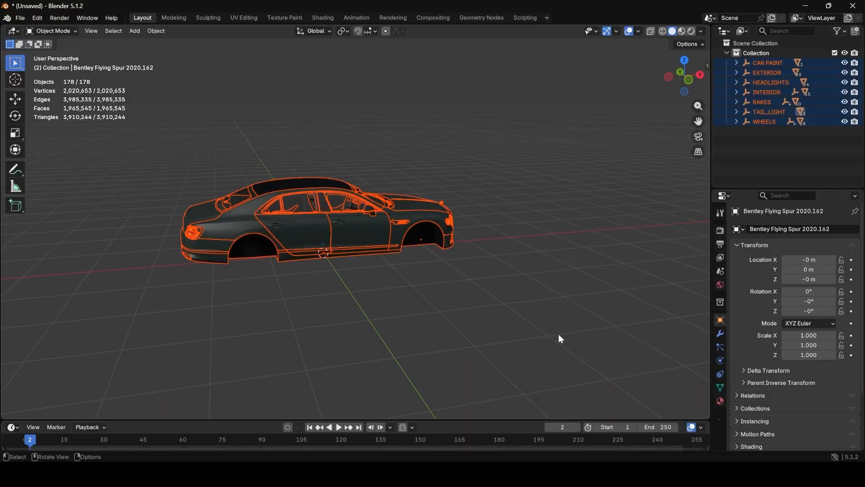
pyautogui.hotkey('alt', 'h')
pyautogui.hotkey('alt', 'a')
pyautogui.moveTo(522, 302); pyautogui.dragTo(436, 272, button='middle')
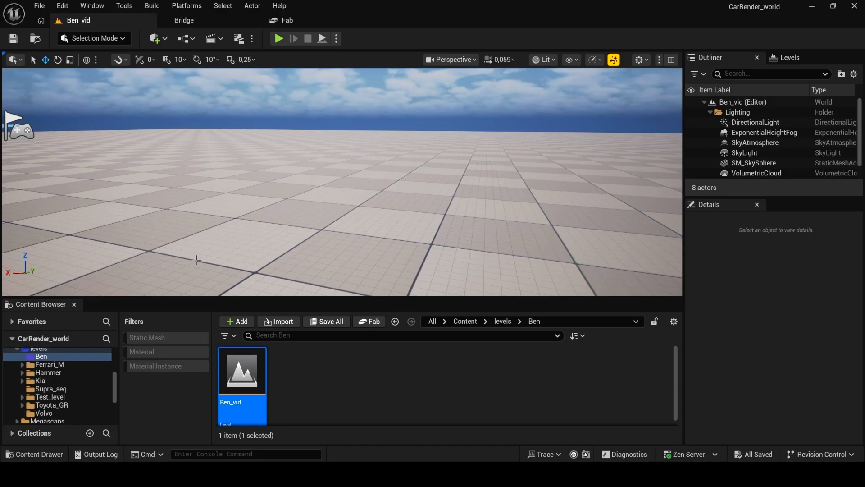
# - Switch to Unreal Engine, open the Project/Mesh folder, and bring in the exported Bentley FBX files
pyautogui.moveTo(352, 249); pyautogui.dragTo(371, 247, button='right')
pyautogui.scroll(-2, 55, 394)
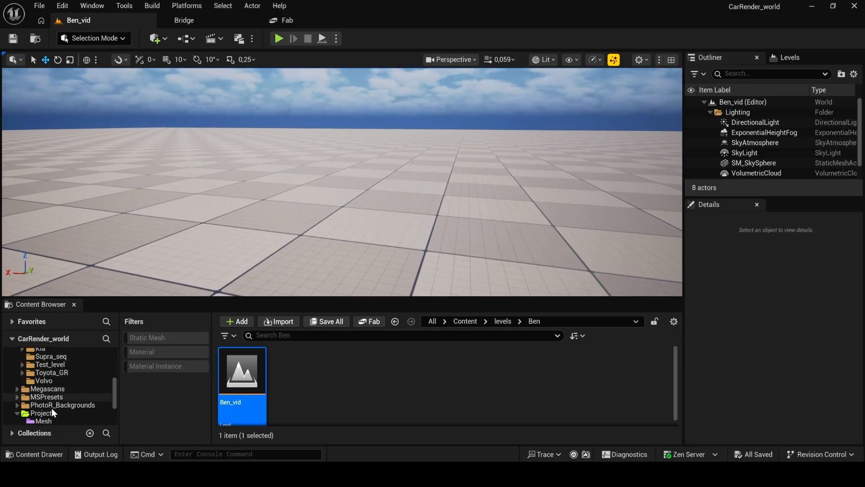
pyautogui.click(53, 420)
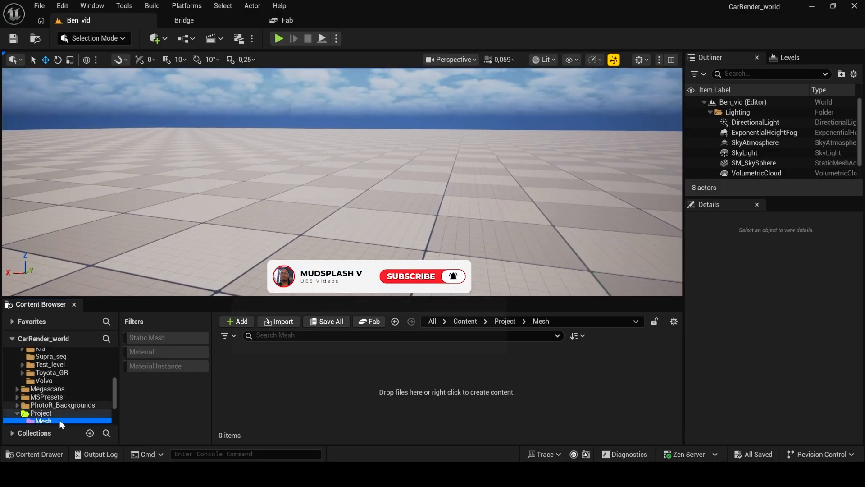
pyautogui.doubleClick(245, 374)
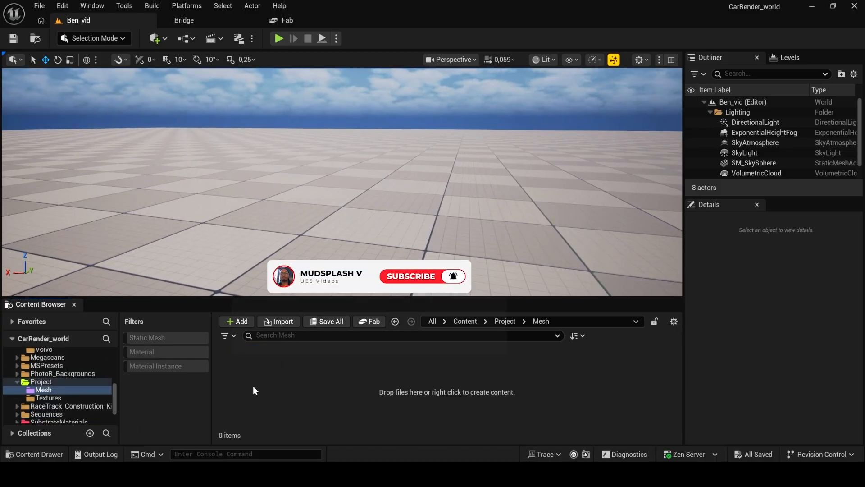
pyautogui.moveTo(310, 390); pyautogui.dragTo(319, 396)
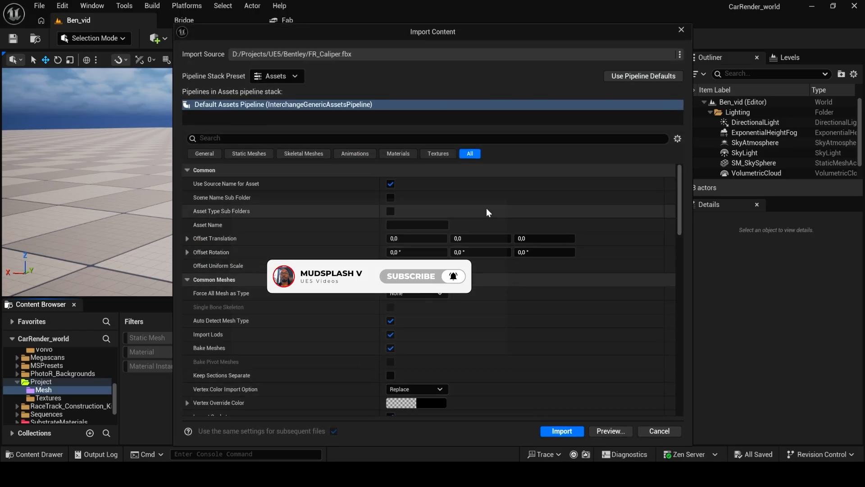
# - Turn off Import Materials, turn on Combine Static Meshes, and import the body, caliper and wheel files
pyautogui.click(438, 154)
pyautogui.click(390, 155)
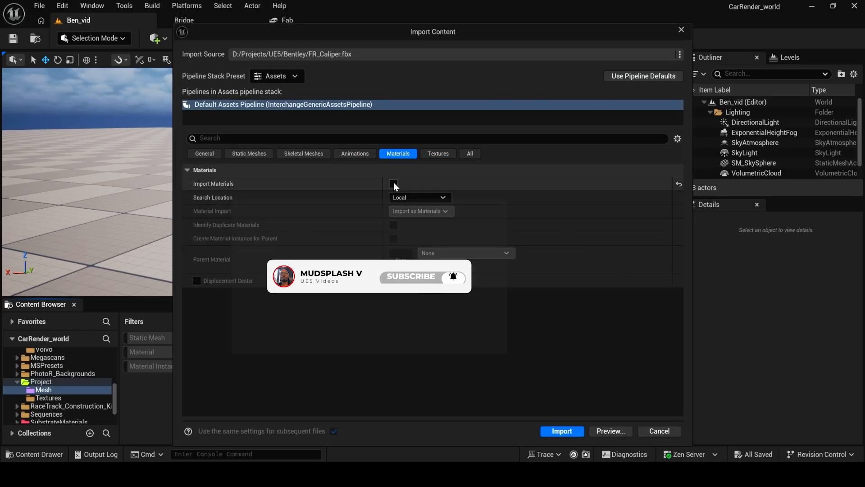
pyautogui.click(253, 153)
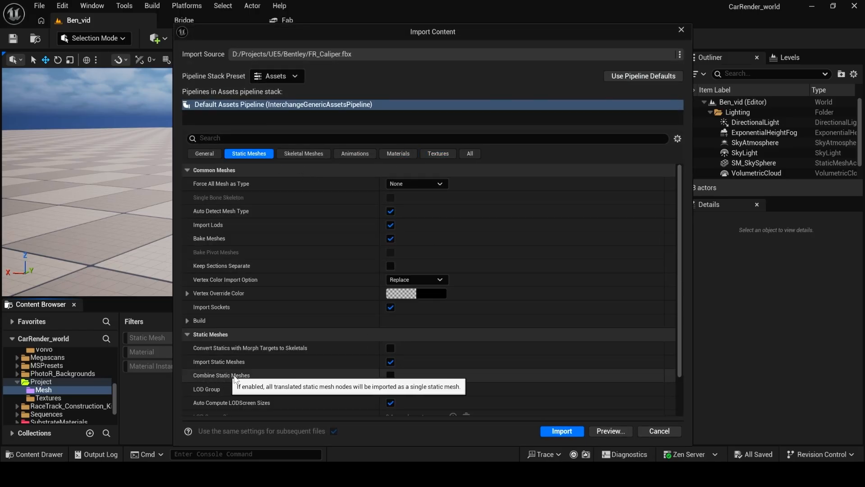
pyautogui.click(389, 376)
pyautogui.click(562, 431)
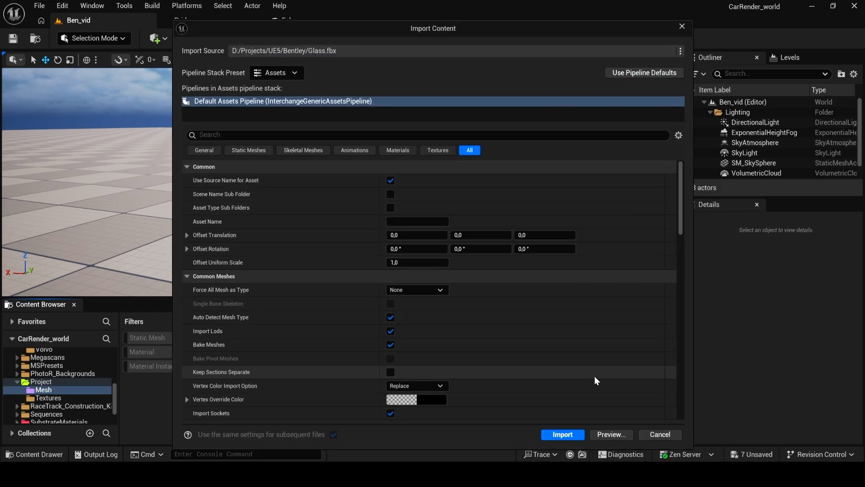
# - Review the material and static mesh settings for Glass.fbx and import it with Combine Static Meshes on
pyautogui.click(425, 150)
pyautogui.click(399, 149)
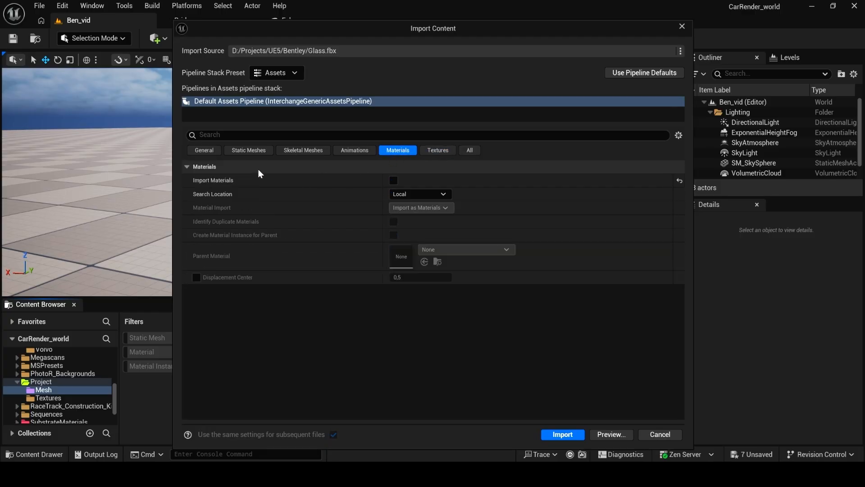
pyautogui.click(248, 150)
pyautogui.scroll(-5, 382, 337)
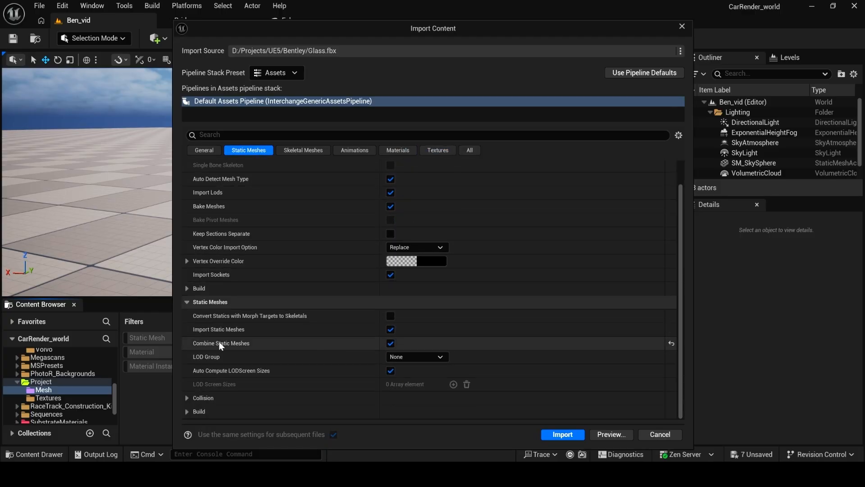
pyautogui.click(562, 433)
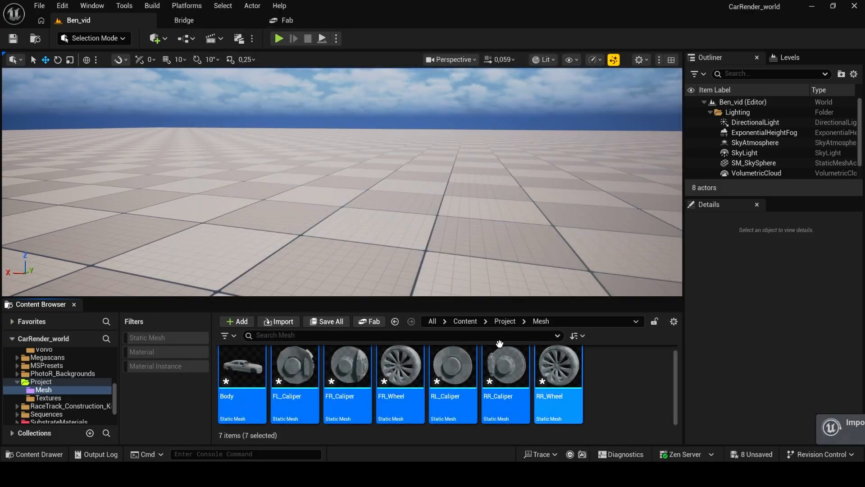
# - Select all imported meshes in the Mesh folder and place them together in the level
pyautogui.scroll(-3, 627, 409)
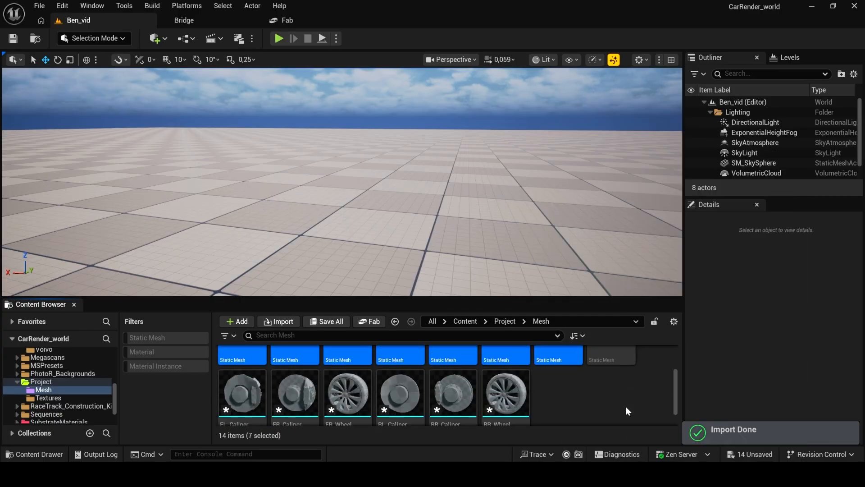
pyautogui.scroll(3, 517, 403)
pyautogui.hotkey('ctrl', 'a')
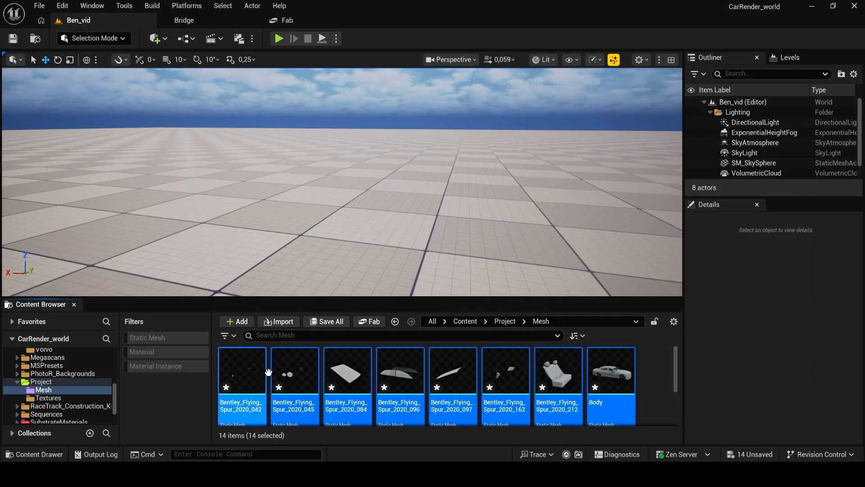
pyautogui.moveTo(364, 380); pyautogui.dragTo(407, 185)
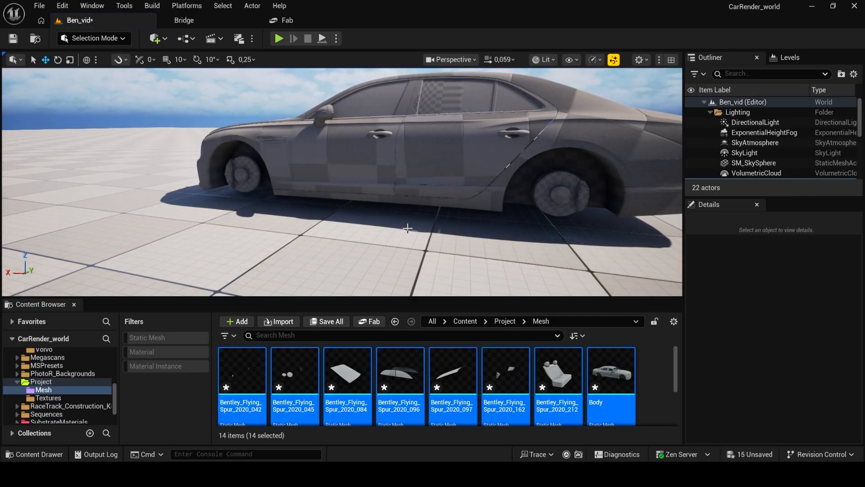
pyautogui.press('a')
pyautogui.scroll(2, 407, 185)
pyautogui.moveTo(407, 185); pyautogui.dragTo(586, 181, button='right')
pyautogui.press('a')
pyautogui.scroll(2, 426, 185)
pyautogui.press('a')
# - Delete the Body mesh and two of the car's window glass pieces from the level
pyautogui.click(368, 206)
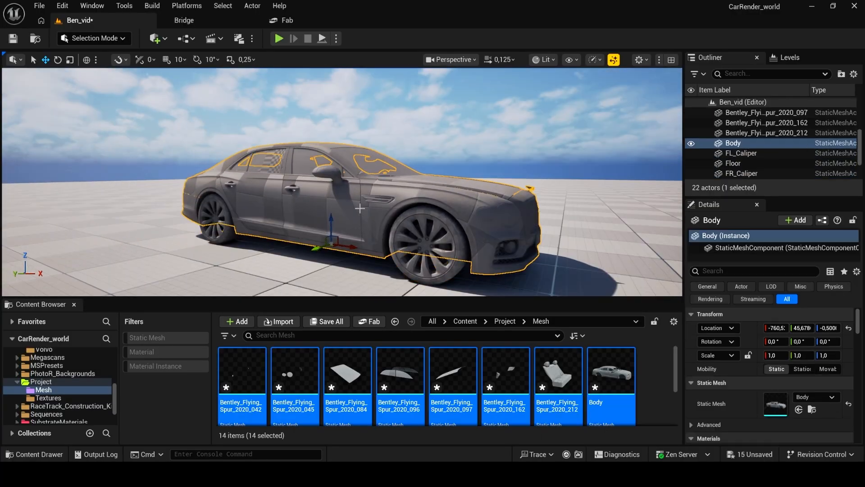
pyautogui.press('Delete')
pyautogui.click(378, 168)
pyautogui.press('Delete')
pyautogui.click(321, 163)
pyautogui.press('Delete')
# - Delete the rear seat mesh and the roof panel above it from the level
pyautogui.click(310, 163)
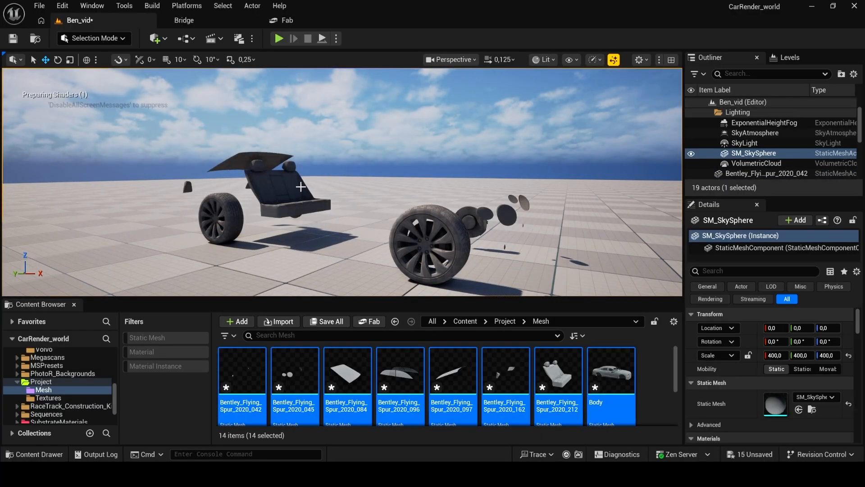
pyautogui.click(295, 186)
pyautogui.press('Delete')
pyautogui.click(270, 160)
pyautogui.press('Delete')
# - Delete the mirror glass and the headlight lenses from the level
pyautogui.click(187, 186)
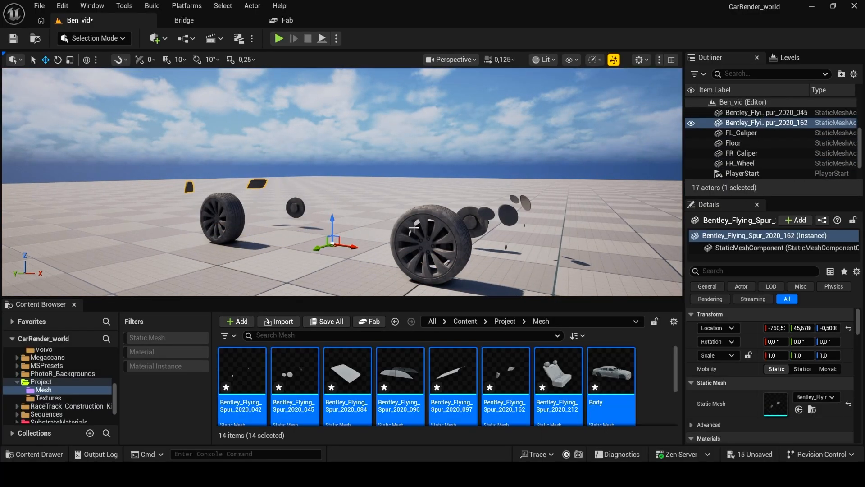
pyautogui.press('Delete')
pyautogui.click(510, 215)
pyautogui.press('Delete')
pyautogui.click(531, 243)
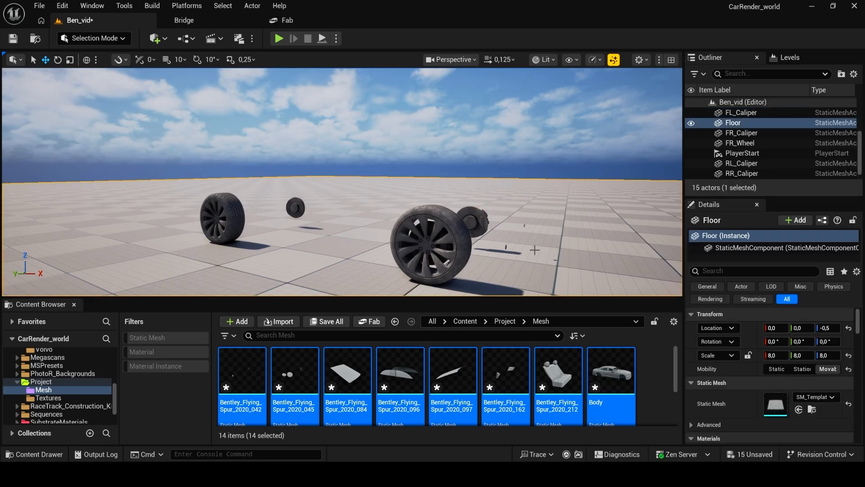
# - Delete the small fog lamp lens mesh that remains near the front wheels
pyautogui.moveTo(534, 248); pyautogui.dragTo(559, 265, button='right')
pyautogui.press('d')
pyautogui.moveTo(527, 186); pyautogui.dragTo(467, 180, button='right')
pyautogui.scroll(3, 527, 186)
pyautogui.click(535, 180)
pyautogui.press('Delete')
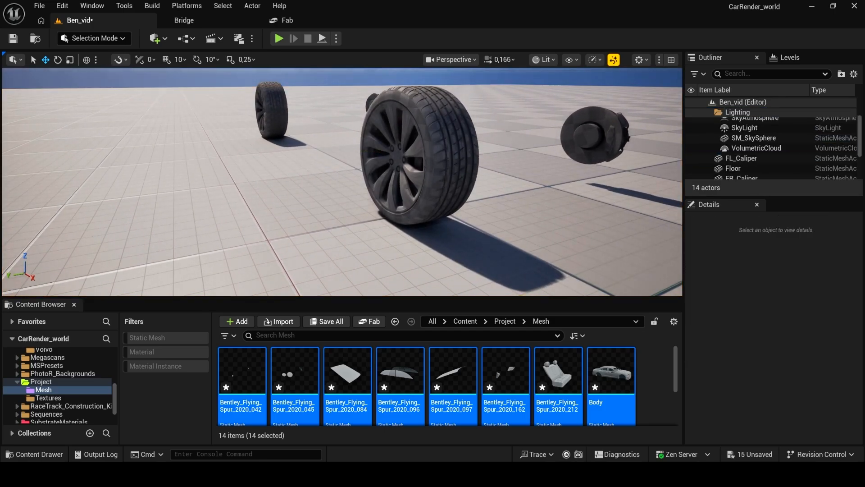
# - Examine the remaining wheels and brake calipers from several angles in the level
pyautogui.press('s')
pyautogui.moveTo(534, 179); pyautogui.dragTo(533, 199, button='right')
pyautogui.press('d')
pyautogui.press('w')
pyautogui.press('a')
pyautogui.press('s')
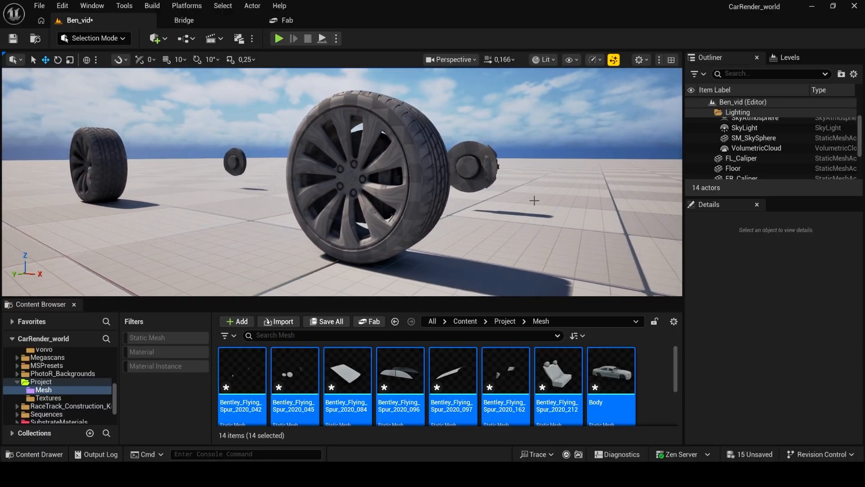
# - In Modeling Mode, set the pivot of the FR_Wheel mesh to its bounding-box center and accept the change
pyautogui.click(340, 186)
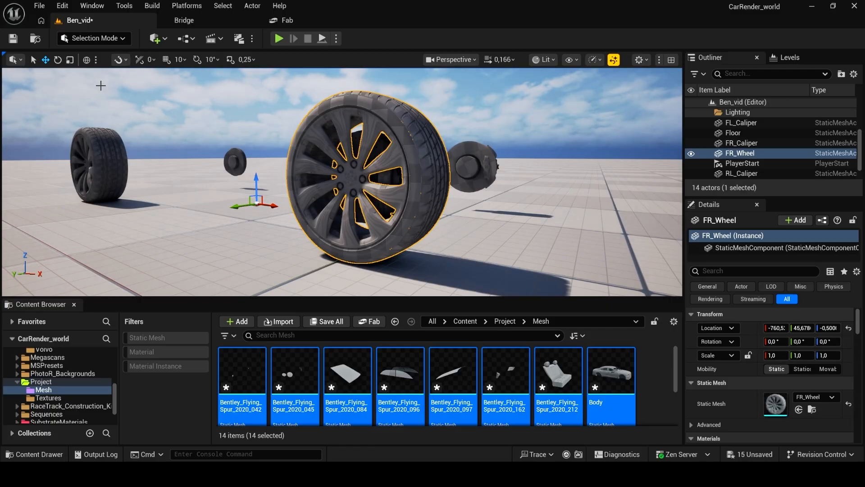
pyautogui.click(112, 39)
pyautogui.click(95, 99)
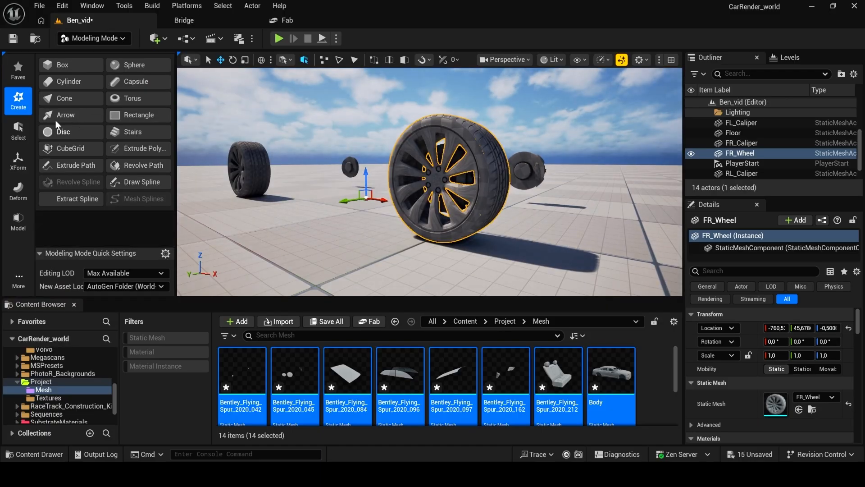
pyautogui.click(17, 160)
pyautogui.click(82, 100)
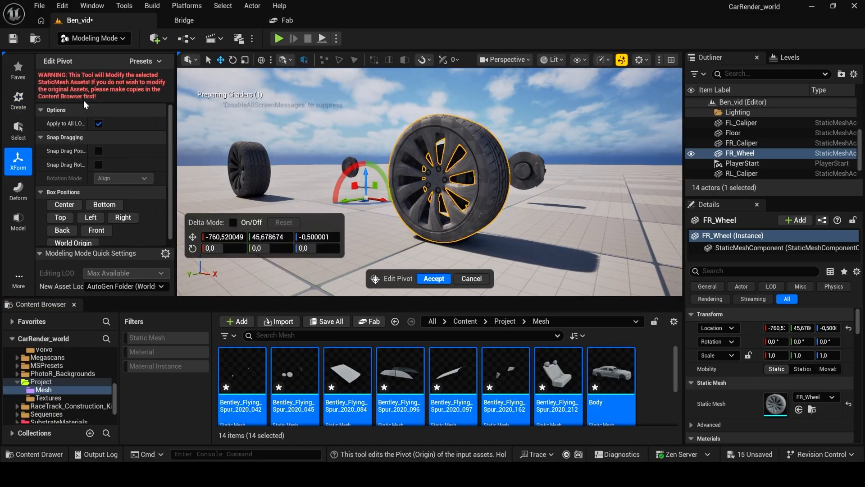
pyautogui.click(63, 206)
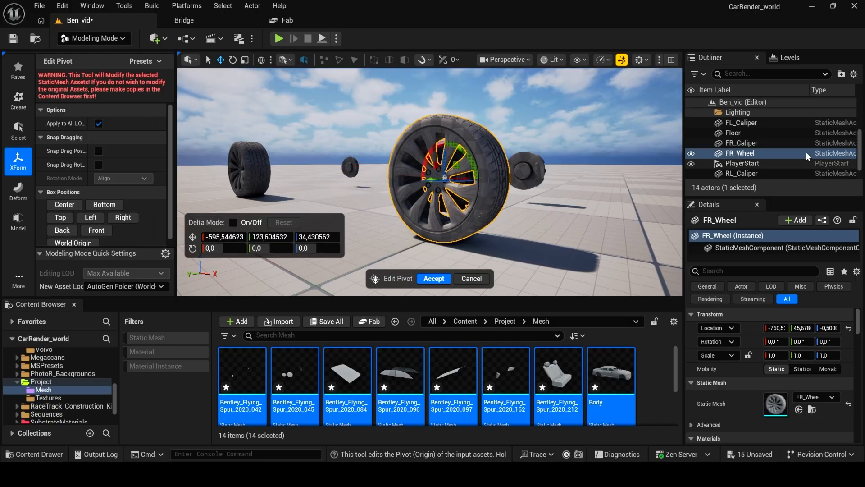
pyautogui.click(434, 279)
# - Set the pivot of the RR_Wheel mesh to its bounding-box center and accept the change
pyautogui.click(261, 166)
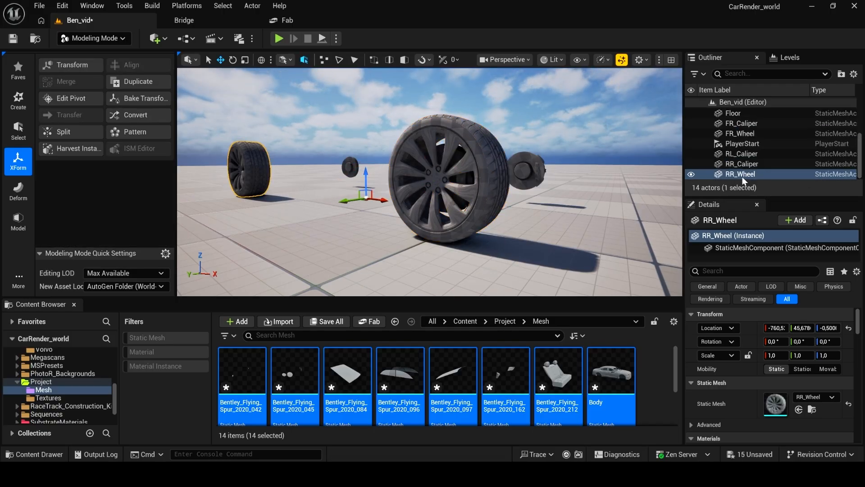
pyautogui.click(77, 98)
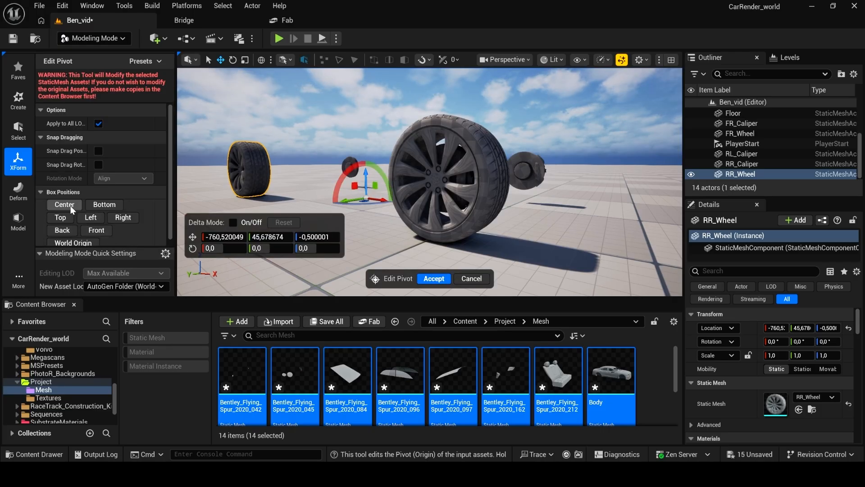
pyautogui.click(434, 279)
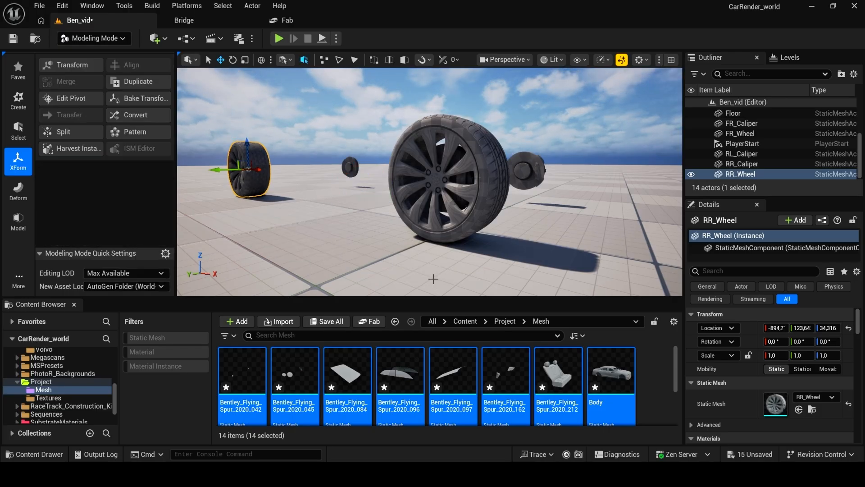
# - Match the FR_Caliper pivot to the FR_Wheel location at X -595,544623, Y 123,604532, Z 34,430562
pyautogui.click(462, 176)
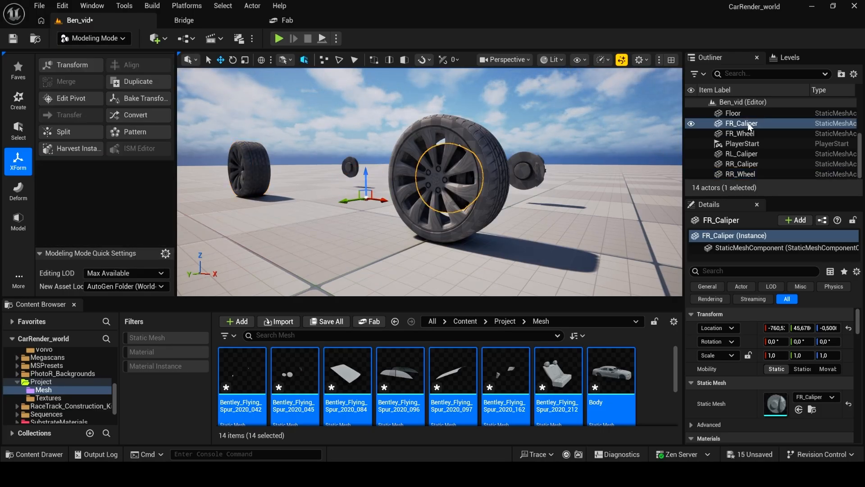
pyautogui.press('d')
pyautogui.moveTo(397, 147); pyautogui.dragTo(355, 143, button='right')
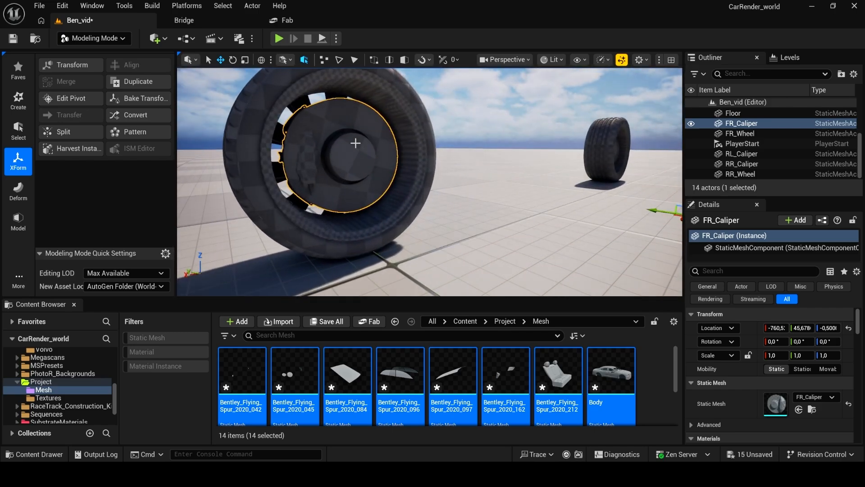
pyautogui.press('d')
pyautogui.moveTo(417, 207); pyautogui.dragTo(326, 207, button='right')
pyautogui.click(67, 98)
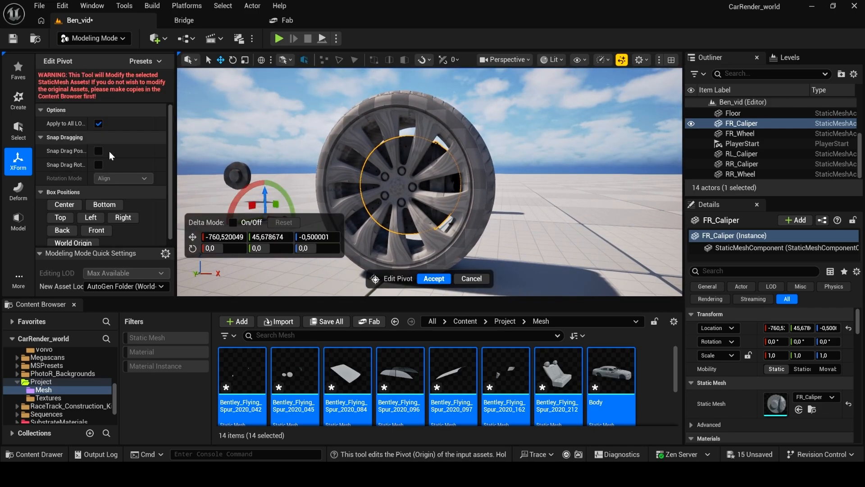
pyautogui.click(469, 127)
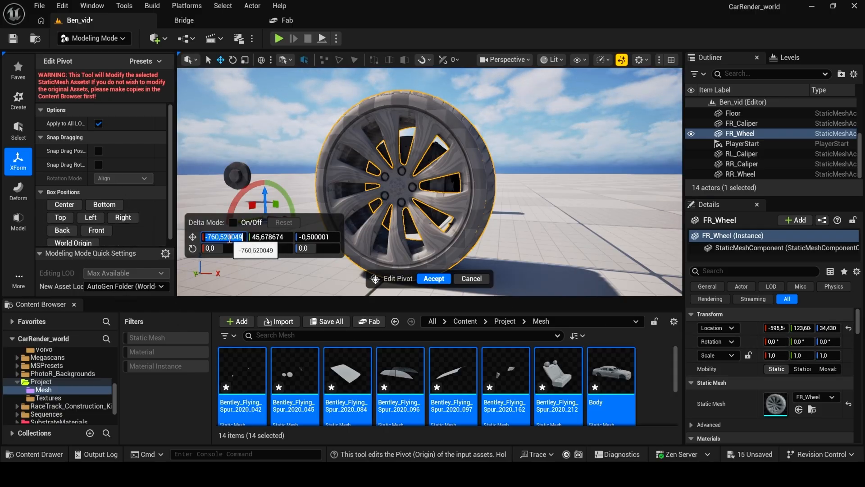
pyautogui.click(801, 331)
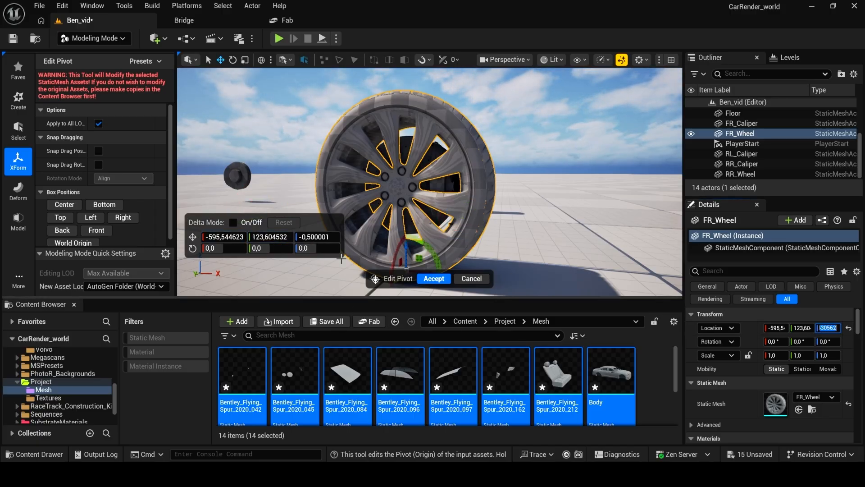
pyautogui.click(435, 278)
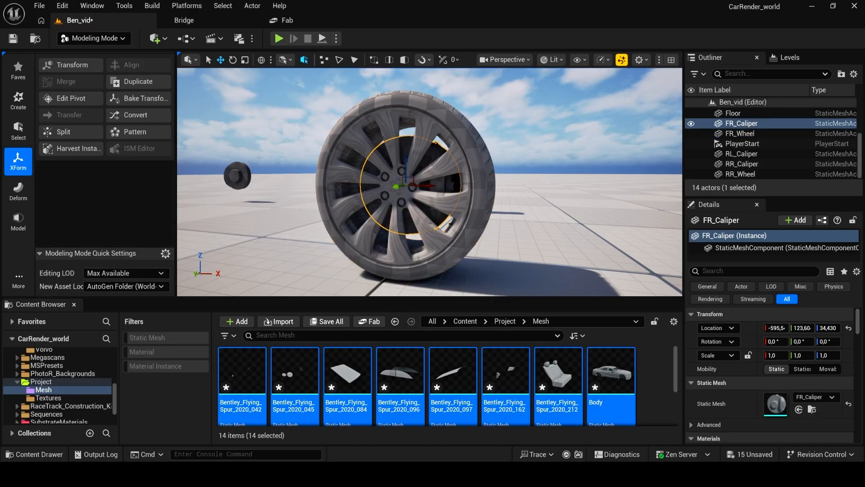
# - Match the RR_Caliper pivot to the RR_Wheel location at X -894,716357, Y 123,642549, Z 34,316469
pyautogui.click(436, 177)
pyautogui.moveTo(409, 222); pyautogui.dragTo(419, 202, button='right')
pyautogui.press('g')
pyautogui.click(382, 221)
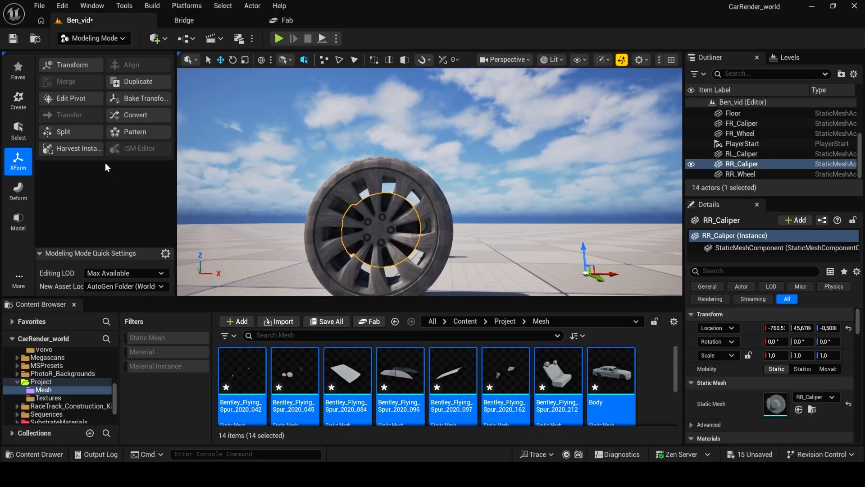
pyautogui.click(72, 100)
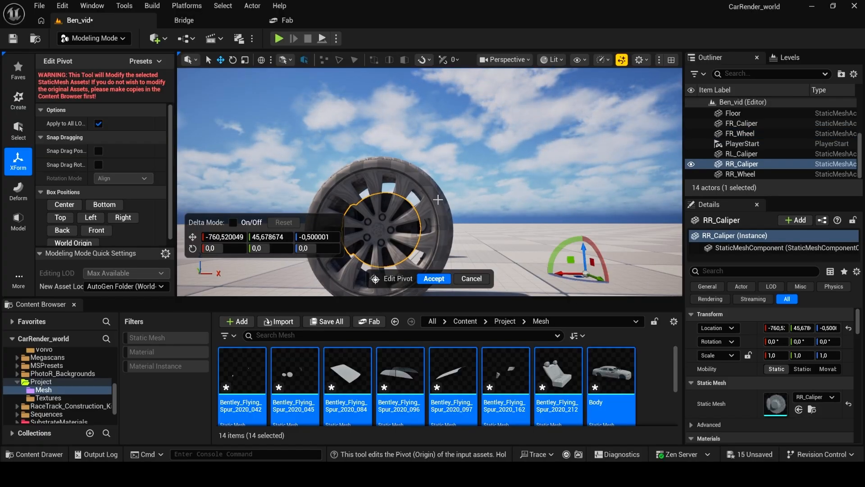
pyautogui.click(438, 199)
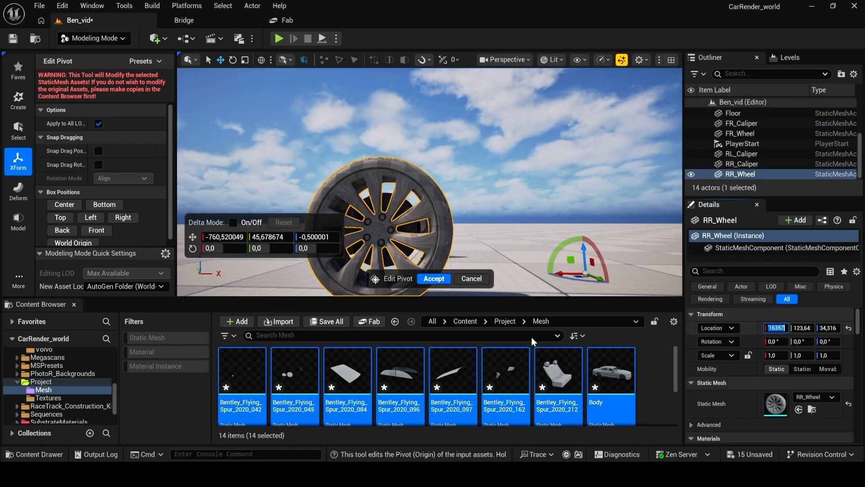
pyautogui.click(801, 328)
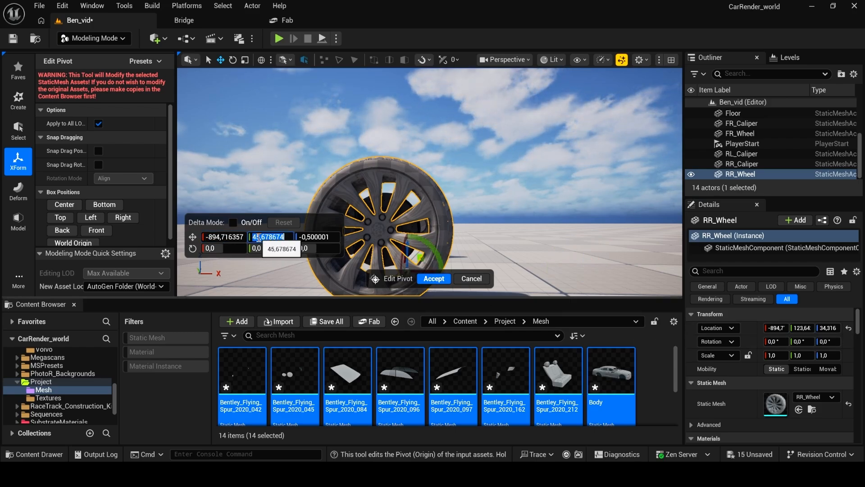
pyautogui.write('123,642549')
pyautogui.press('Return')
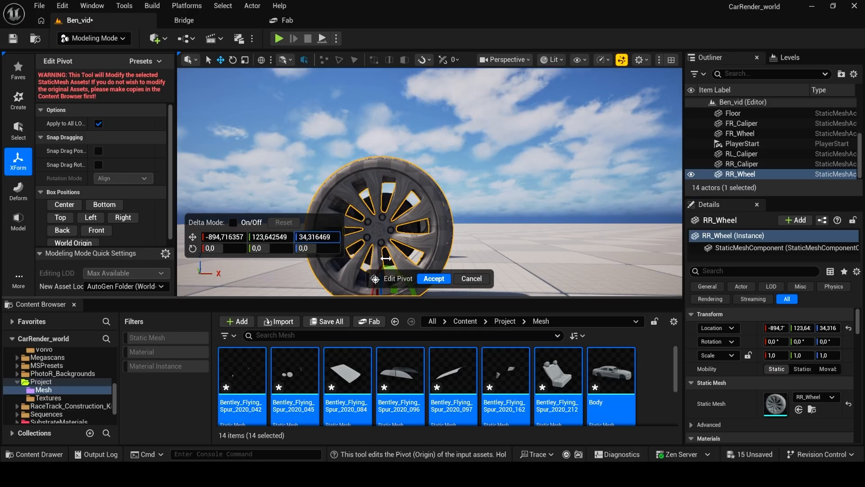
pyautogui.click(434, 279)
# - Switch the viewport display to Lit Wireframe with the rear right wheel in view
pyautogui.moveTo(439, 278); pyautogui.dragTo(302, 287, button='right')
pyautogui.press('s')
pyautogui.press('d')
pyautogui.press('w')
pyautogui.press('s')
pyautogui.click(551, 59)
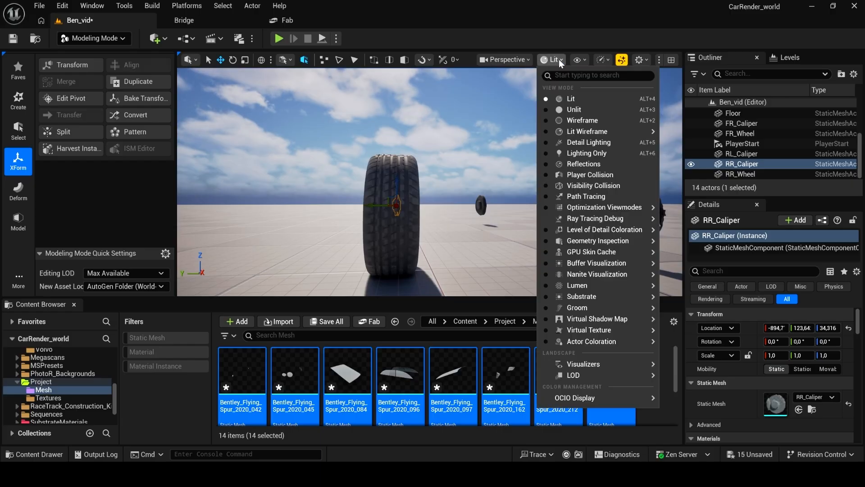
pyautogui.click(573, 135)
# - Select FR_Wheel and examine closely in wireframe how the front right caliper sits inside it
pyautogui.moveTo(461, 243)
pyautogui.mouseDown(button='right')
pyautogui.moveTo(486, 251)
pyautogui.moveTo(461, 251)
pyautogui.moveTo(455, 246)
pyautogui.moveTo(462, 226)
pyautogui.moveTo(454, 234)
pyautogui.mouseUp(button='right')
pyautogui.press('d')
pyautogui.press('a')
pyautogui.click(463, 226)
pyautogui.press('f')
pyautogui.press('w')
pyautogui.press('s')
pyautogui.press('a')
pyautogui.press('w')
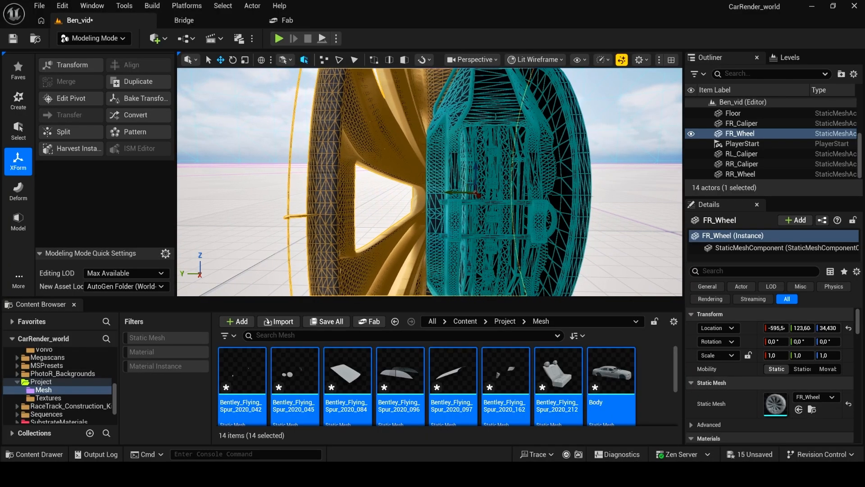
pyautogui.press('s')
# - Rotate FR_Wheel 180° about Z and move it along Y onto the front left caliper, to about Y -35
pyautogui.moveTo(454, 234)
pyautogui.mouseDown(button='right')
pyautogui.moveTo(456, 225)
pyautogui.moveTo(437, 232)
pyautogui.mouseUp(button='right')
pyautogui.press('d')
pyautogui.press('w')
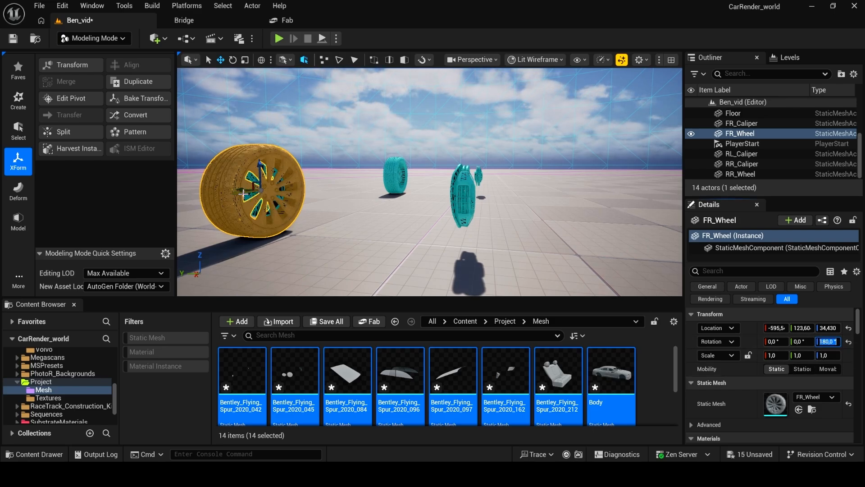
pyautogui.press('a')
pyautogui.moveTo(270, 185)
pyautogui.mouseDown(button='right')
pyautogui.moveTo(287, 184)
pyautogui.moveTo(270, 193)
pyautogui.moveTo(270, 185)
pyautogui.mouseUp(button='right')
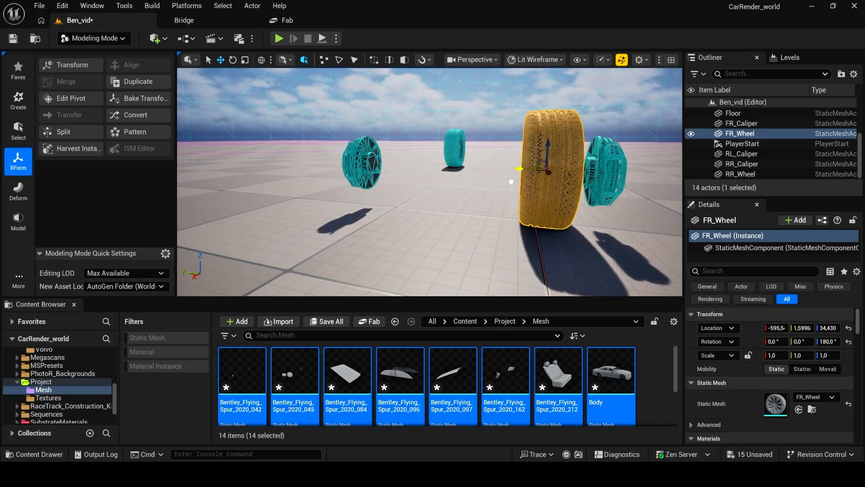
pyautogui.press('d')
pyautogui.moveTo(577, 197)
pyautogui.mouseDown(button='right')
pyautogui.moveTo(591, 203)
pyautogui.moveTo(573, 188)
pyautogui.moveTo(585, 192)
pyautogui.mouseUp(button='right')
pyautogui.press('w')
pyautogui.press('w')
pyautogui.press('s')
pyautogui.press('w')
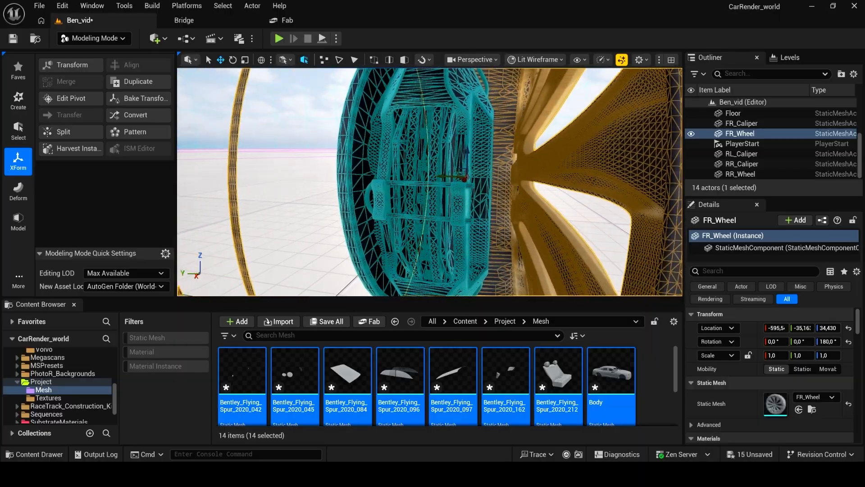
# - Fine-tune FR_Wheel along Y to about -31,63 so its hub lines up with the front left caliper
pyautogui.press('w')
pyautogui.moveTo(429, 182); pyautogui.dragTo(460, 181, button='right')
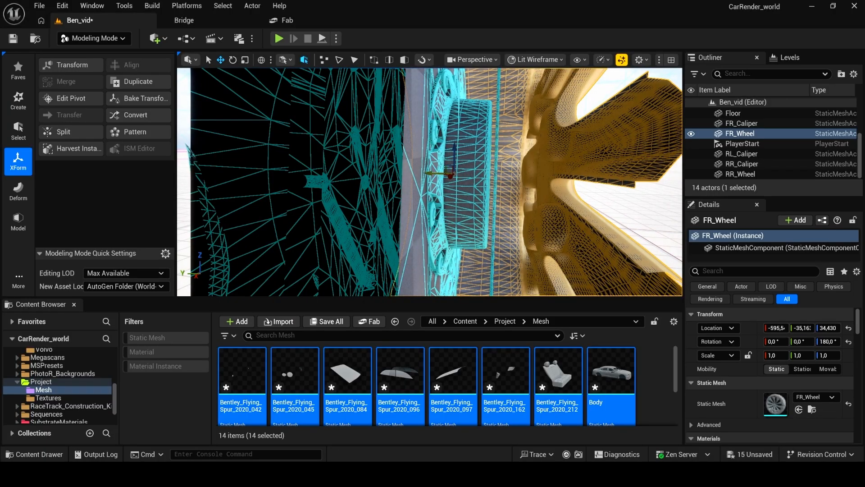
pyautogui.moveTo(432, 173); pyautogui.dragTo(425, 173)
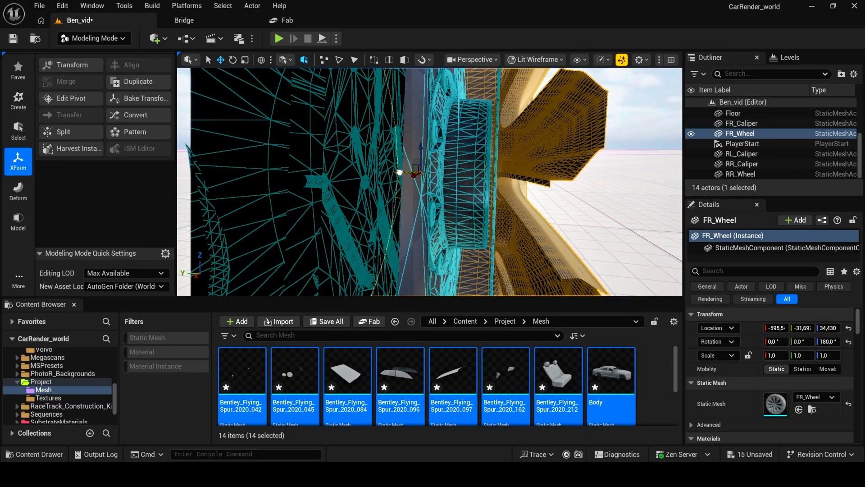
pyautogui.moveTo(399, 172); pyautogui.dragTo(427, 156, button='right')
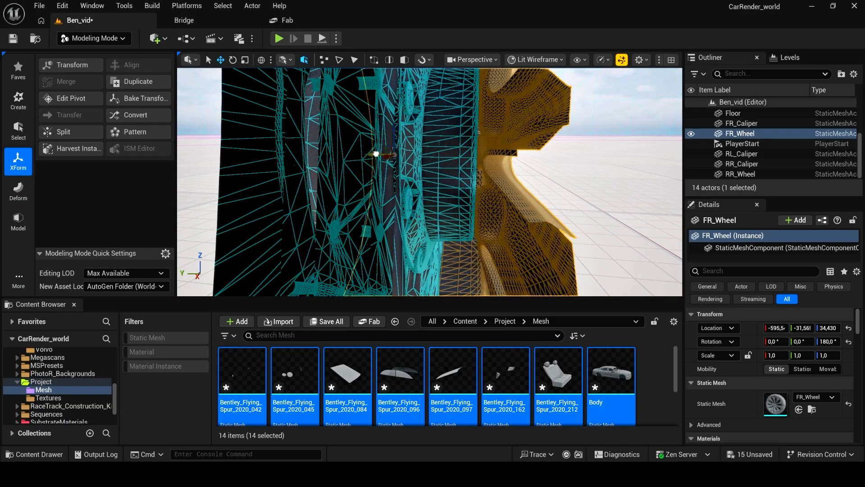
pyautogui.click(377, 154)
# - Match the FL_Caliper pivot to the relocated FR_Wheel at X -595,544623, Y -31,634721, Z 34,430, and compare both pivots
pyautogui.moveTo(377, 153); pyautogui.dragTo(210, 152, button='right')
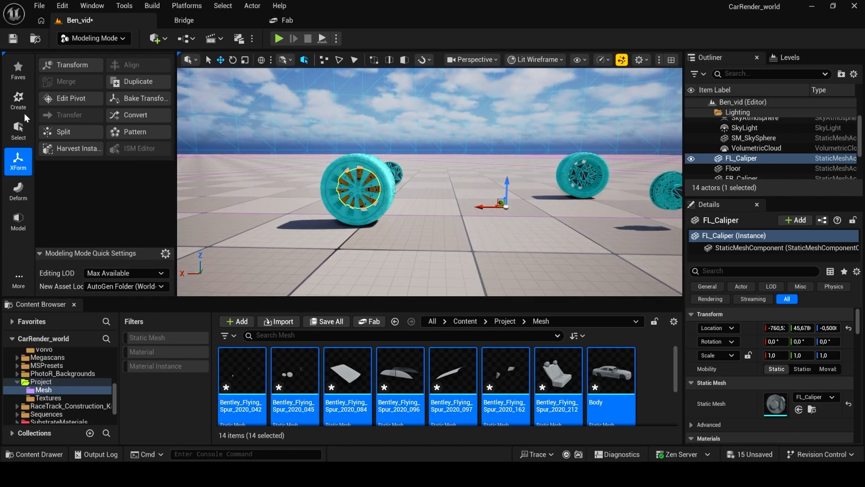
pyautogui.click(66, 97)
pyautogui.click(393, 204)
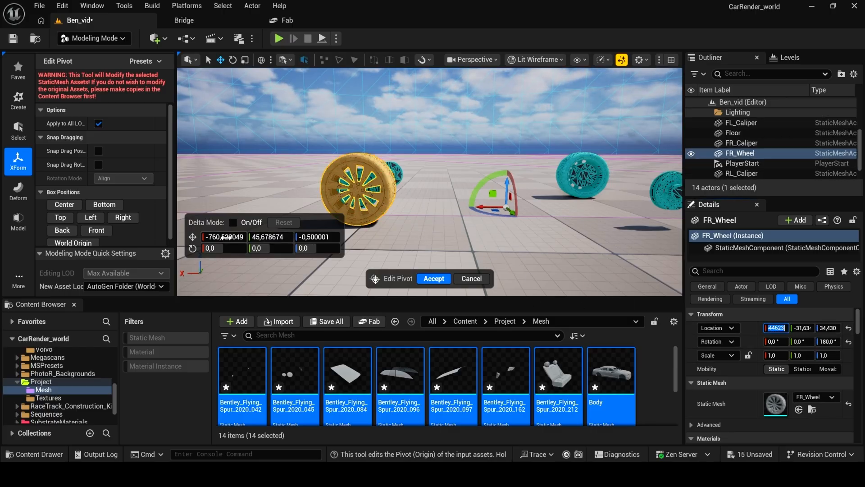
pyautogui.click(798, 328)
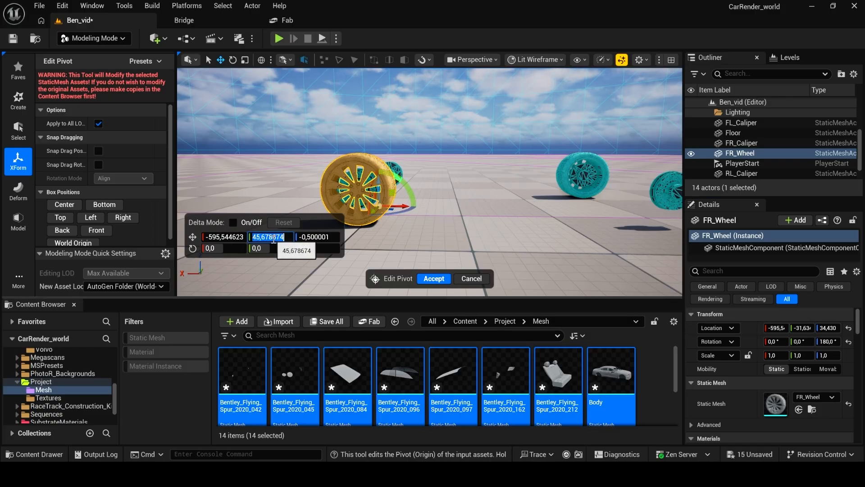
pyautogui.write('-31,634721')
pyautogui.press('Return')
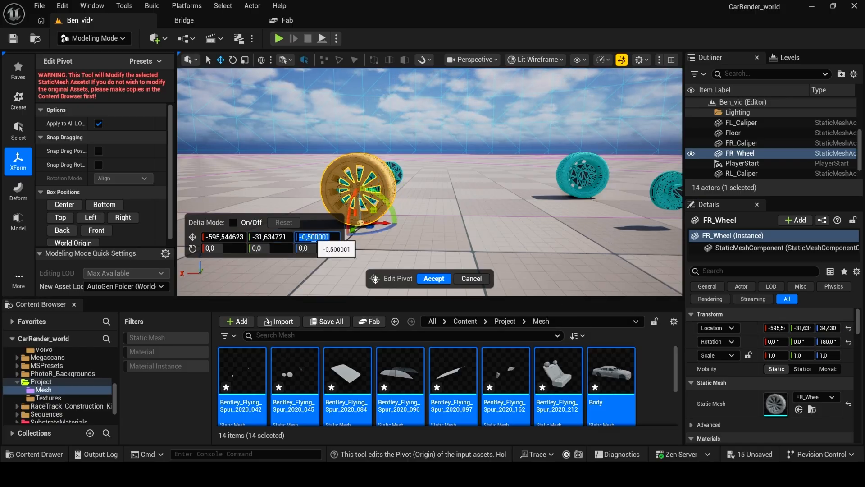
pyautogui.click(431, 279)
pyautogui.click(339, 187)
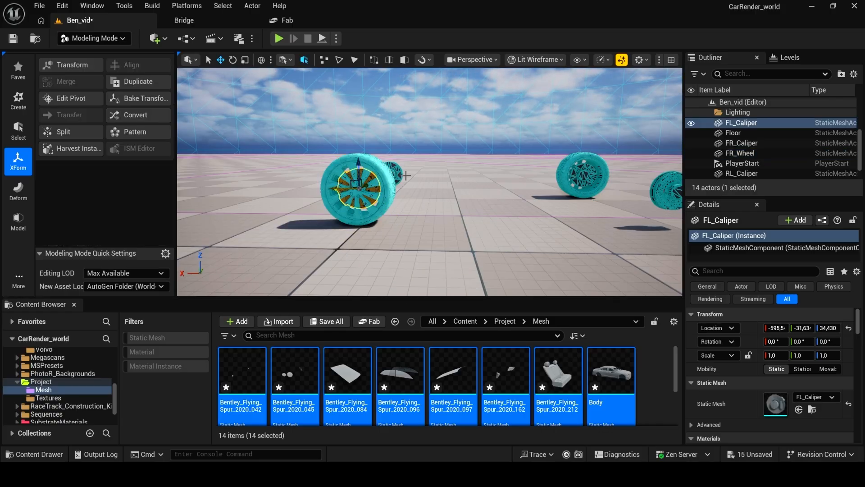
pyautogui.click(380, 168)
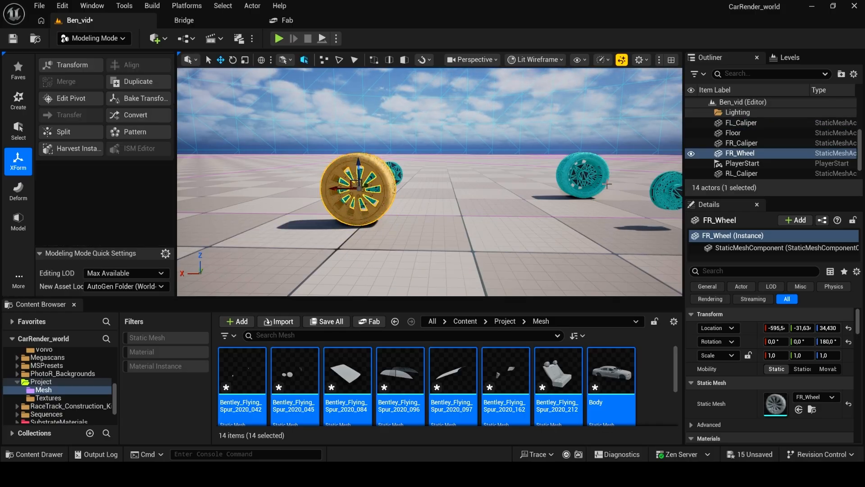
# - Rotate RR_Wheel 180° about Z and move it along Y onto the rear left caliper, to about Y -28
pyautogui.click(571, 191)
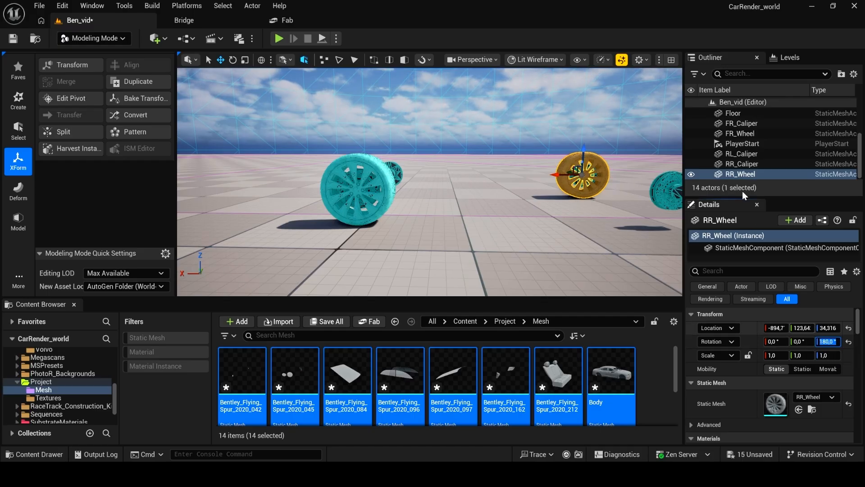
pyautogui.moveTo(552, 202); pyautogui.dragTo(640, 184, button='right')
pyautogui.moveTo(370, 191); pyautogui.dragTo(412, 206, button='right')
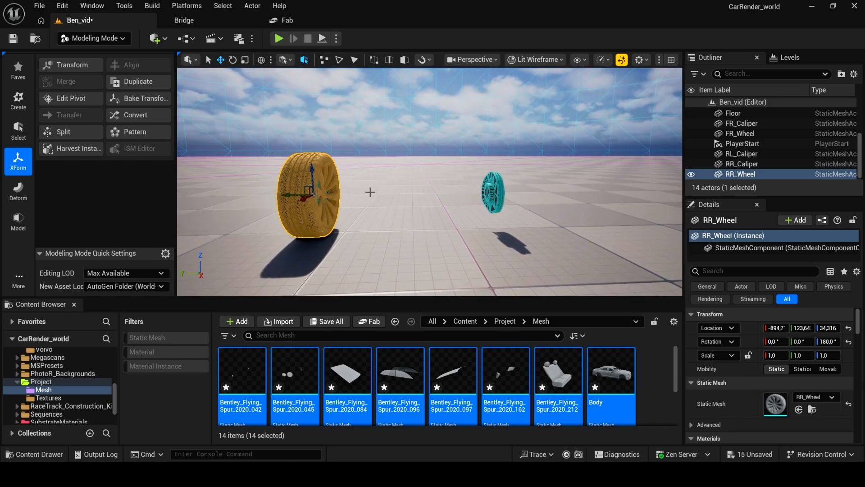
pyautogui.moveTo(284, 194); pyautogui.dragTo(467, 212)
pyautogui.moveTo(467, 212)
pyautogui.mouseDown(button='right')
pyautogui.moveTo(465, 204)
pyautogui.moveTo(462, 213)
pyautogui.mouseUp(button='right')
pyautogui.press('d')
pyautogui.press('w')
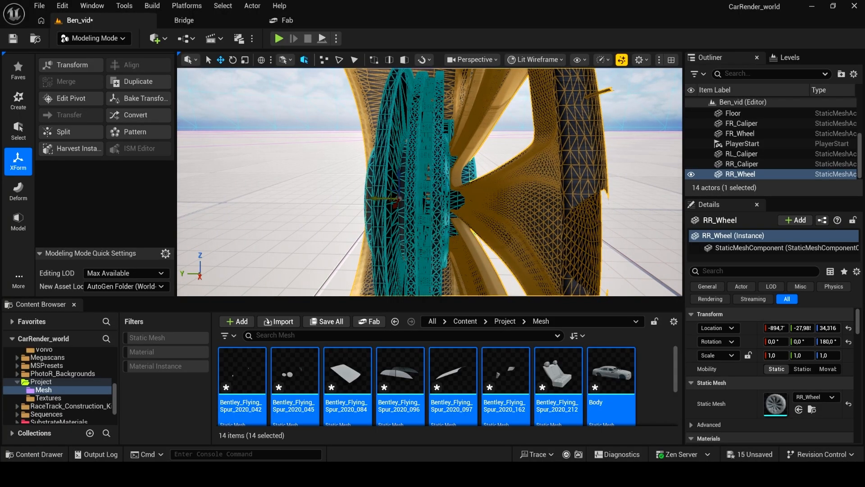
# - Fine-tune RR_Wheel along Y to about -31,7 so its hub lines up with the rear left caliper
pyautogui.moveTo(383, 199); pyautogui.dragTo(404, 204)
pyautogui.press('w')
pyautogui.moveTo(404, 204); pyautogui.dragTo(398, 201, button='right')
pyautogui.press('d')
pyautogui.press('a')
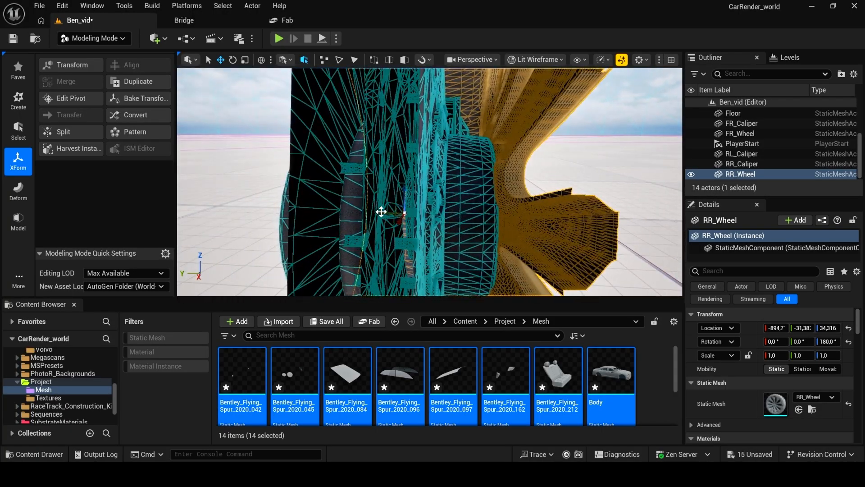
pyautogui.moveTo(381, 211); pyautogui.dragTo(387, 213)
pyautogui.press('d')
pyautogui.moveTo(387, 213); pyautogui.dragTo(387, 212, button='right')
pyautogui.press('a')
pyautogui.press('d')
pyautogui.press('s')
pyautogui.press('a')
pyautogui.press('w')
pyautogui.press('s')
pyautogui.press('s')
pyautogui.press('d')
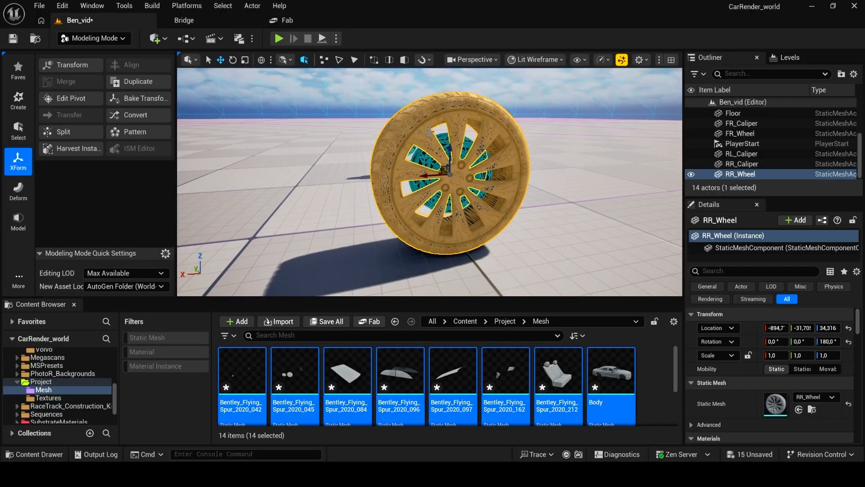
# - Match the RL_Caliper pivot to the relocated RR_Wheel at X -894,716357, Y -31,705658, Z 34,31647, and compare both pivots
pyautogui.click(443, 151)
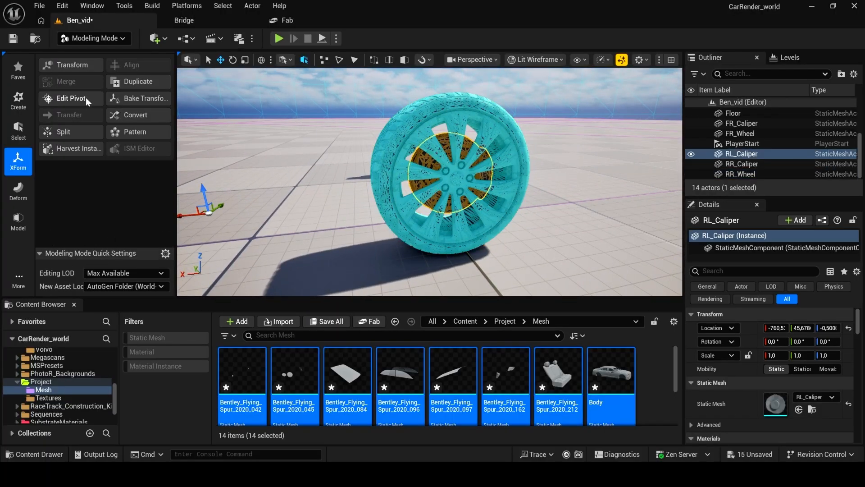
pyautogui.click(424, 114)
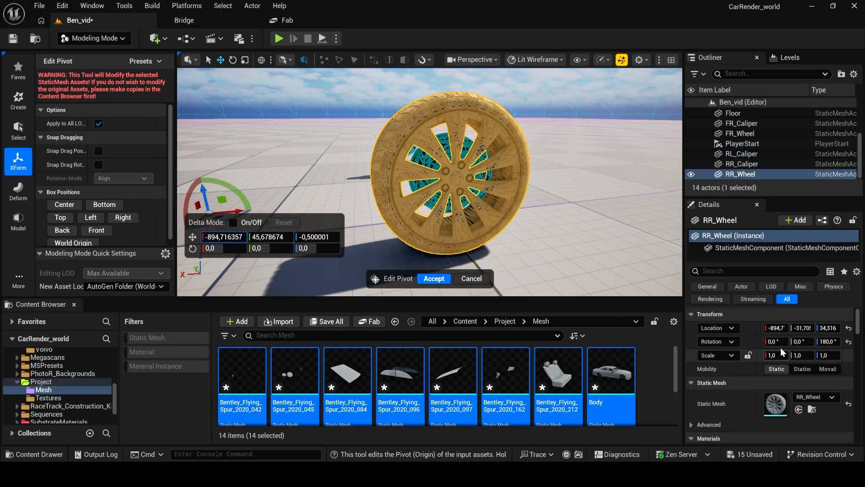
pyautogui.click(802, 328)
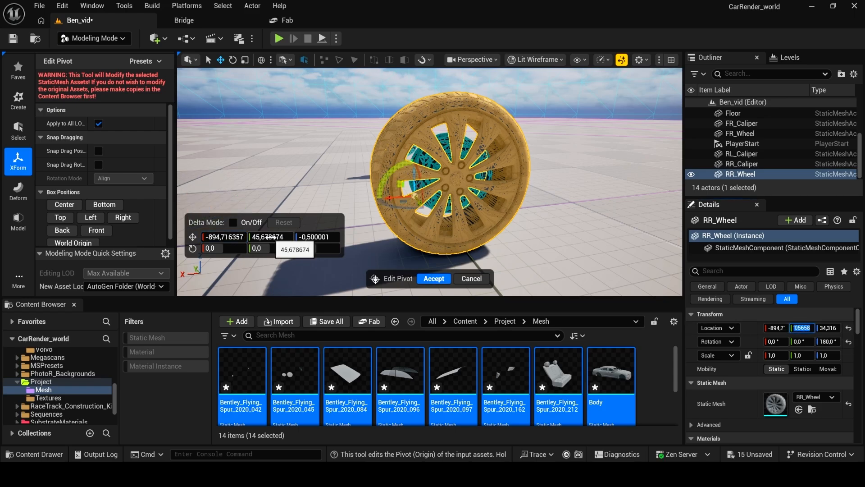
pyautogui.click(827, 329)
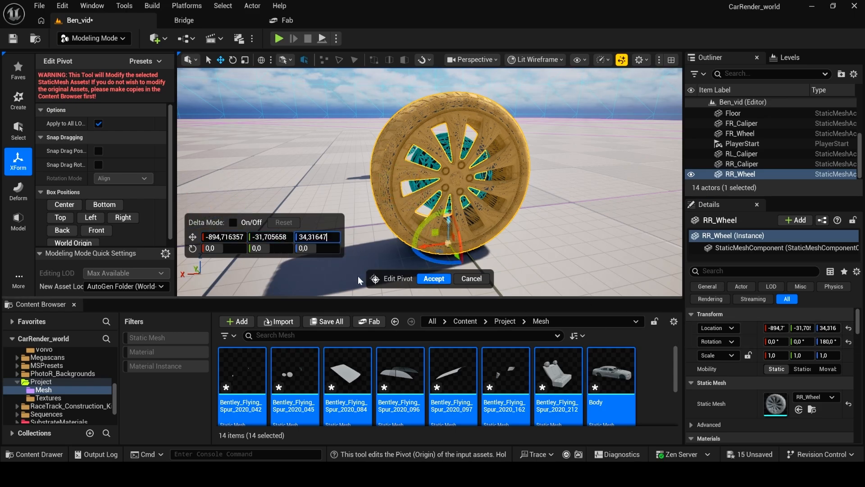
pyautogui.click(434, 278)
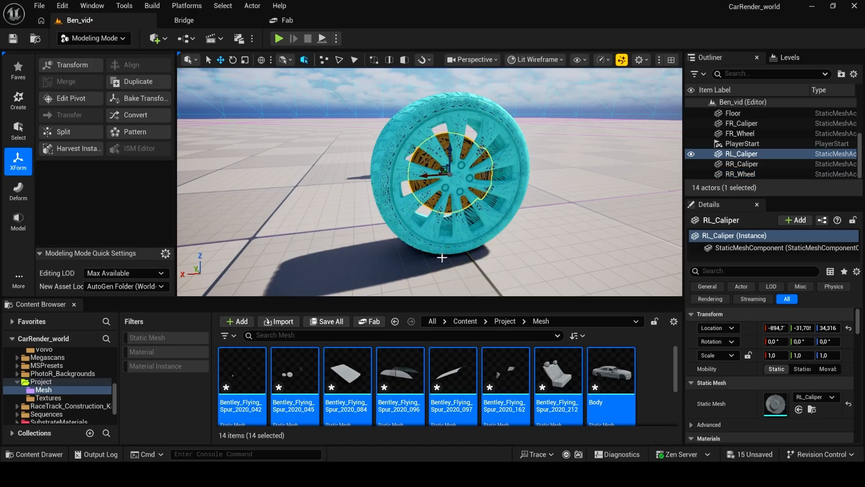
pyautogui.click(435, 112)
# - Switch the level view from wireframe to Lit shading and look over the placed wheels and calipers
pyautogui.moveTo(434, 112); pyautogui.dragTo(360, 100, button='right')
pyautogui.moveTo(574, 121); pyautogui.dragTo(513, 136, button='right')
pyautogui.click(535, 59)
pyautogui.click(539, 98)
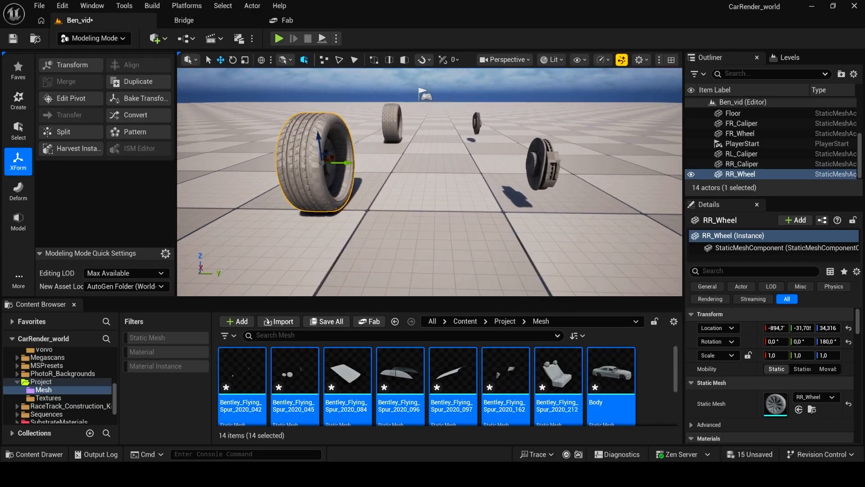
pyautogui.moveTo(380, 247); pyautogui.dragTo(397, 235, button='right')
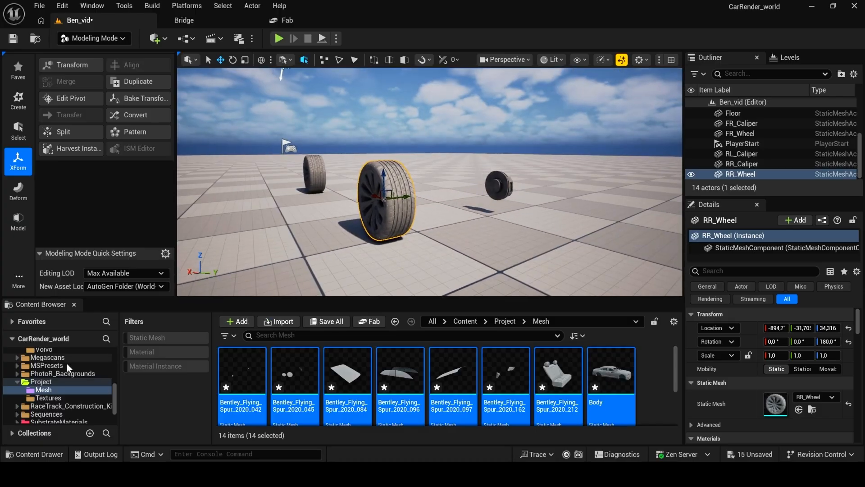
# - Duplicate the BP_CinematicCarRig blueprint in the CinematicCarRig Blueprints folder and name the copy BP_Bentley
pyautogui.moveTo(114, 395); pyautogui.dragTo(119, 368)
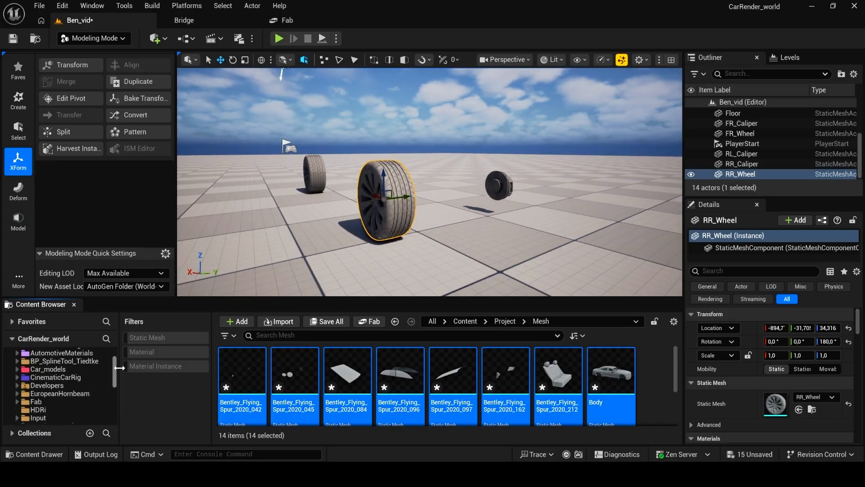
pyautogui.doubleClick(240, 370)
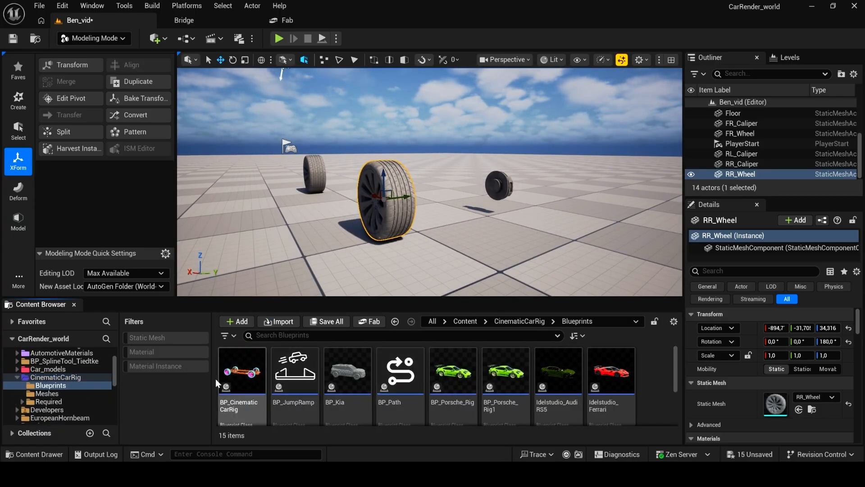
pyautogui.rightClick(242, 372)
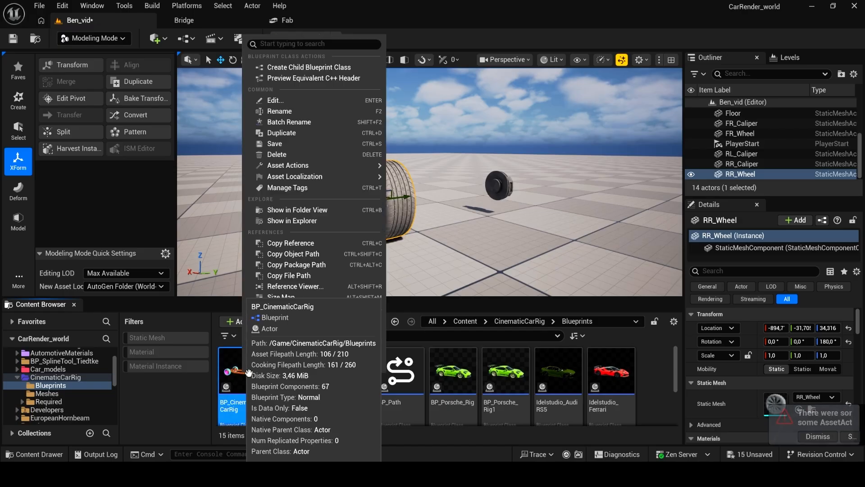
pyautogui.click(320, 135)
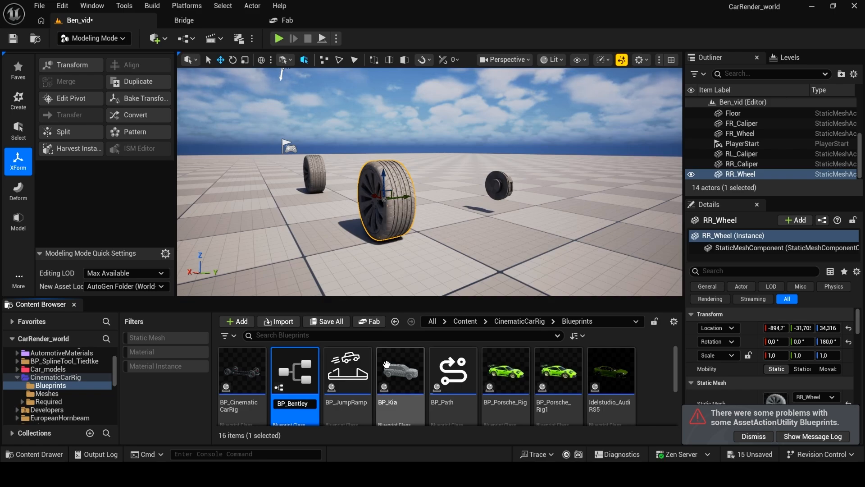
pyautogui.write('BP_Bentley')
pyautogui.press('Return')
# - Open the BP_Bentley blueprint and show its whole default chassis in the 3D preview
pyautogui.doubleClick(242, 374)
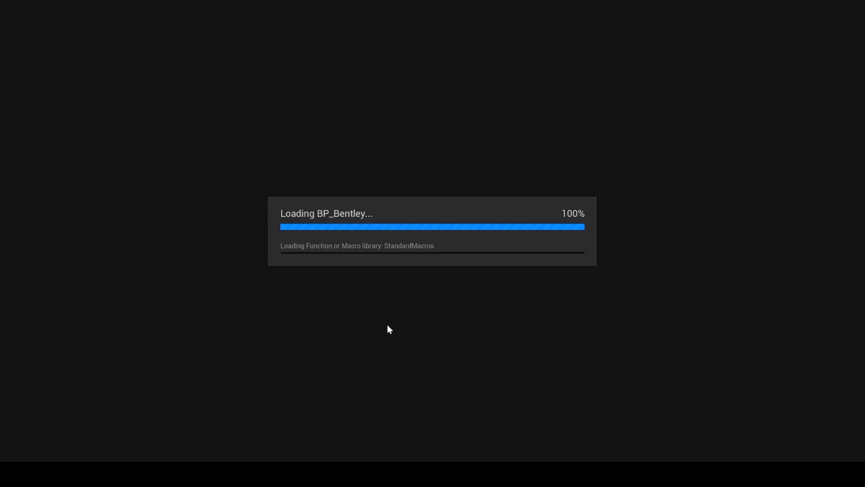
pyautogui.click(162, 57)
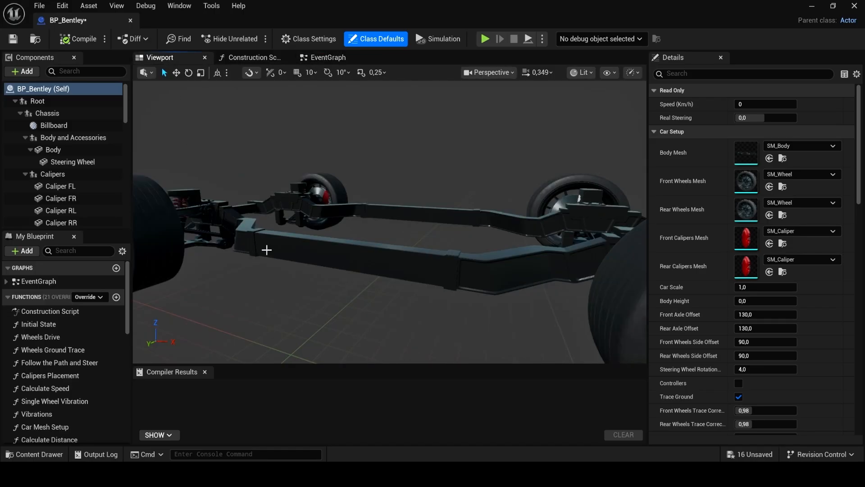
pyautogui.press('s')
pyautogui.moveTo(393, 285); pyautogui.dragTo(329, 291, button='right')
pyautogui.press('d')
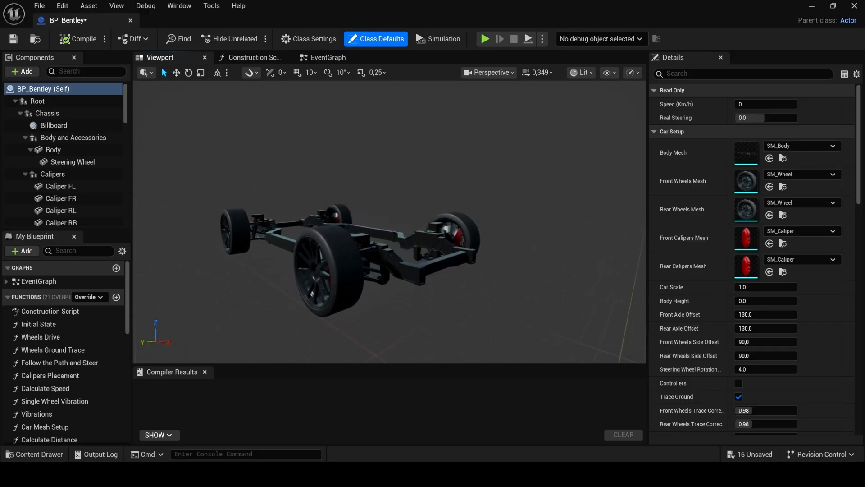
# - Assign FR_Wheel from the Project Mesh folder as the Front Wheels Mesh and save all assets
pyautogui.click(50, 449)
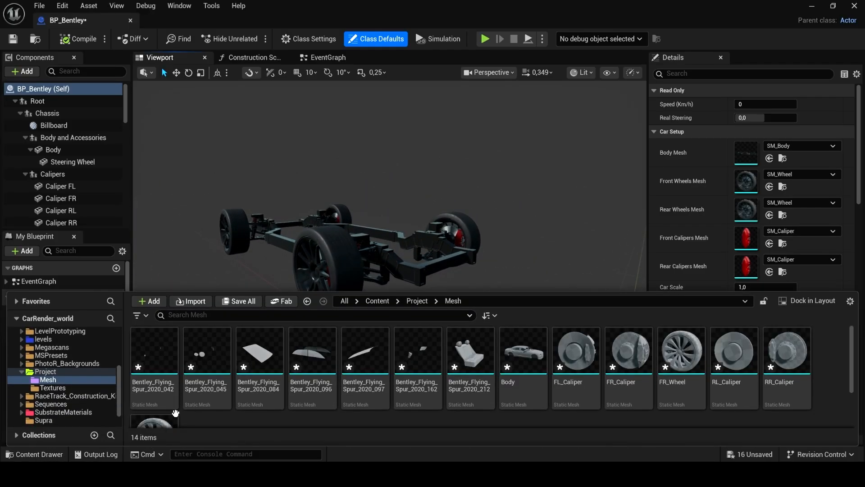
pyautogui.click(681, 359)
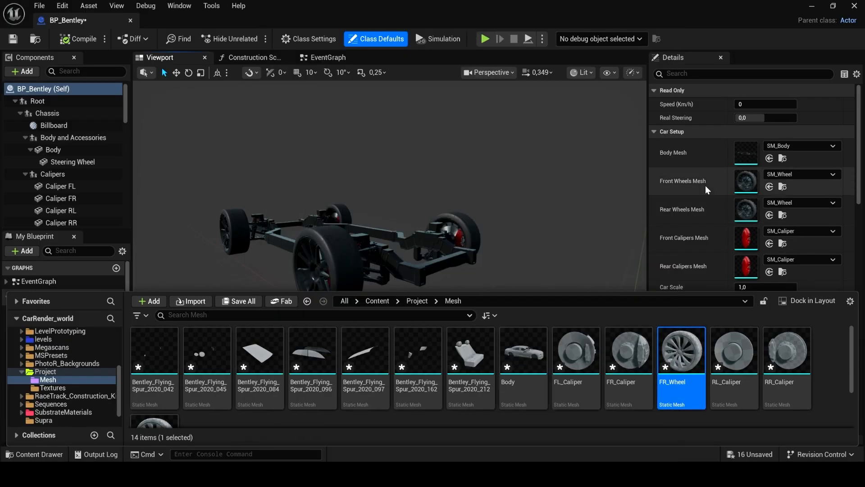
pyautogui.click(770, 187)
pyautogui.keyDown('alt'); pyautogui.moveTo(449, 288); pyautogui.dragTo(657, 289); pyautogui.keyUp('alt')
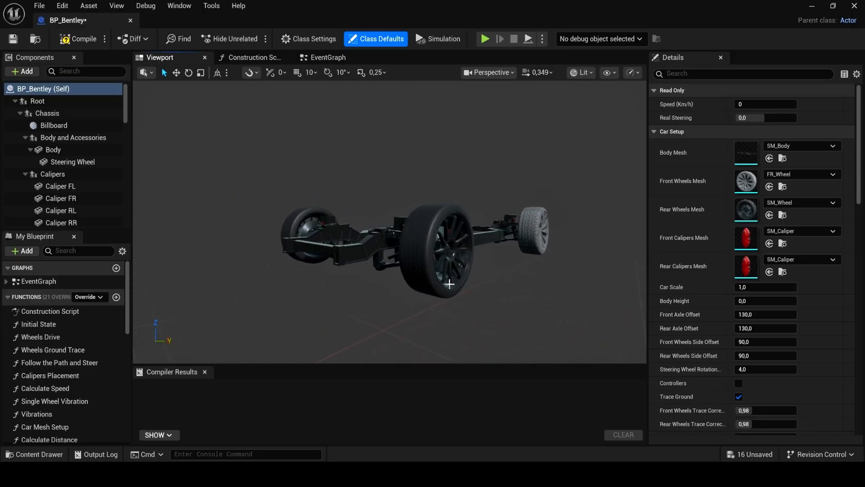
pyautogui.click(40, 9)
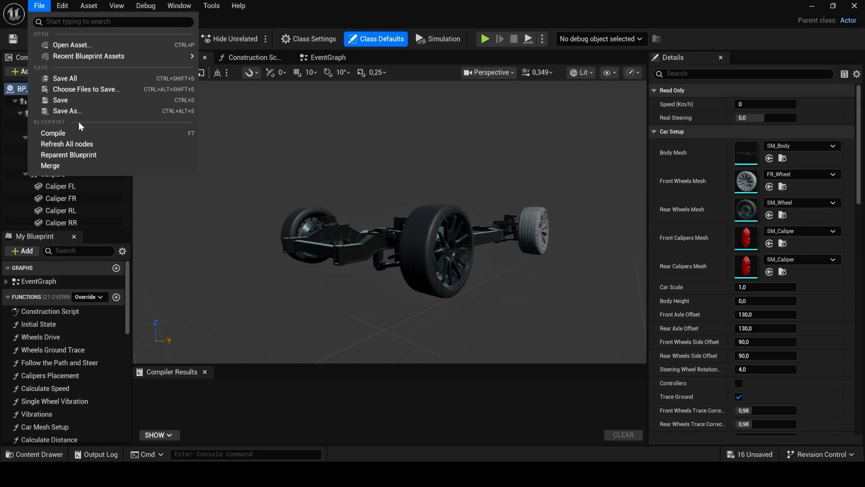
pyautogui.click(81, 81)
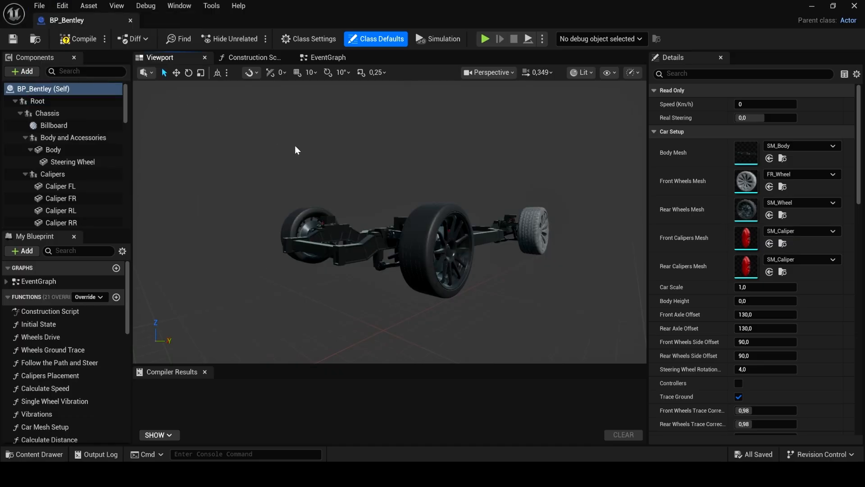
# - Assign RR_Wheel from the Project Mesh folder as the Rear Wheels Mesh
pyautogui.moveTo(338, 260); pyautogui.dragTo(207, 257, button='right')
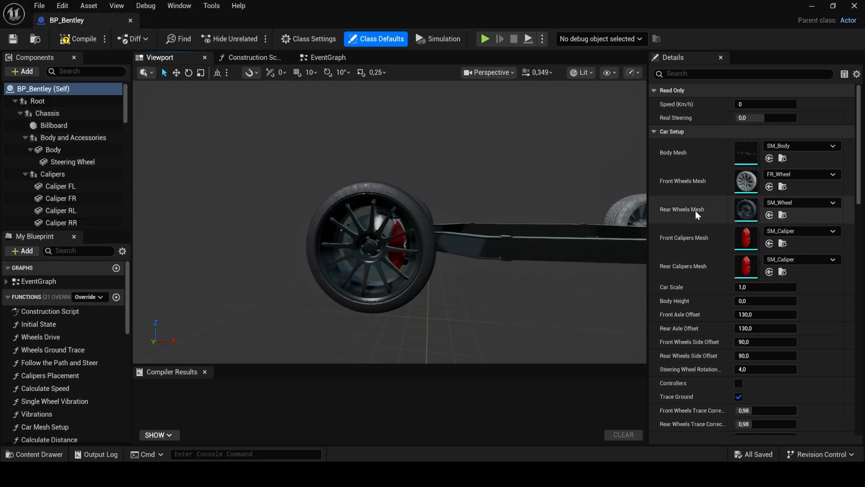
pyautogui.click(56, 455)
pyautogui.scroll(-1, 473, 406)
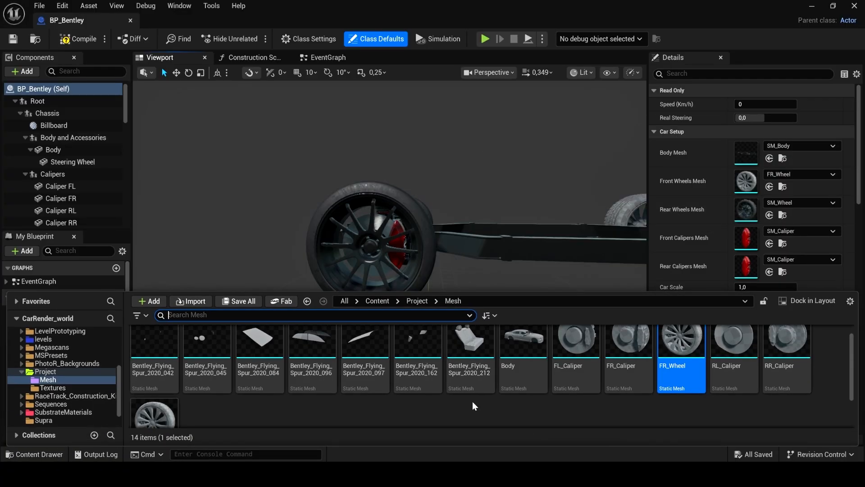
pyautogui.click(769, 215)
pyautogui.moveTo(514, 292); pyautogui.dragTo(631, 288, button='right')
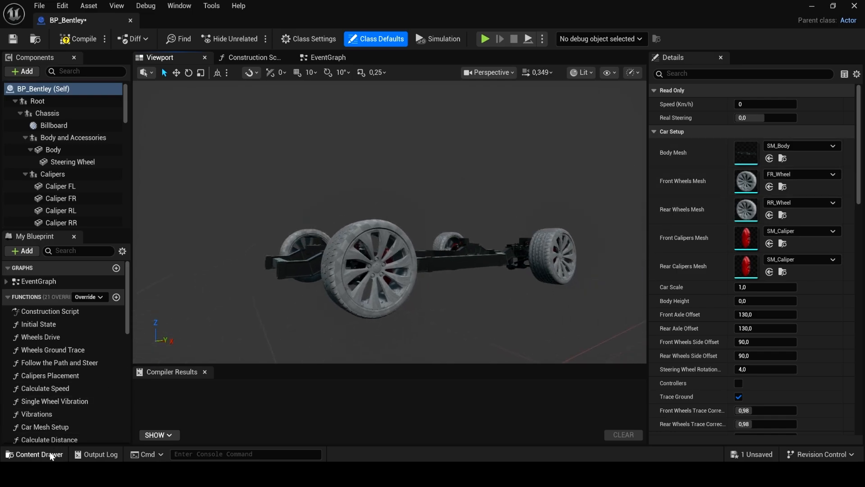
# - Assign the Body mesh as the rig's Body Mesh and clear the Front Calipers Mesh
pyautogui.click(34, 453)
pyautogui.moveTo(520, 365); pyautogui.dragTo(761, 153)
pyautogui.moveTo(423, 221); pyautogui.dragTo(401, 217, button='right')
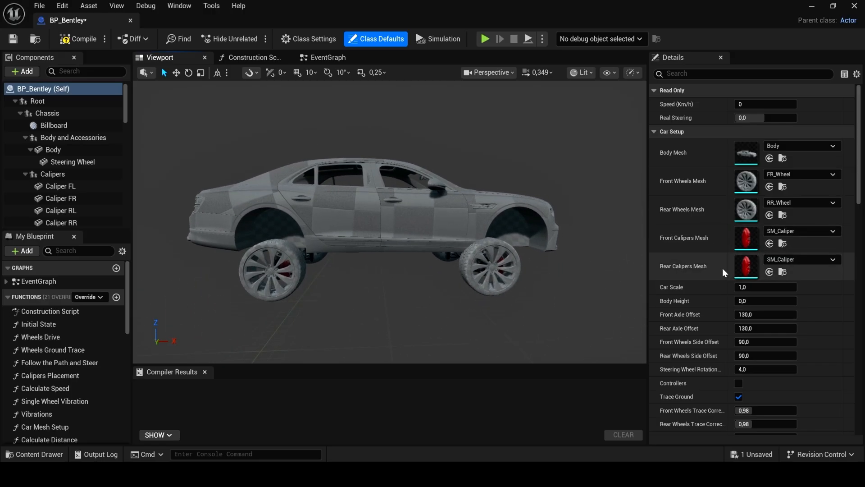
pyautogui.click(822, 235)
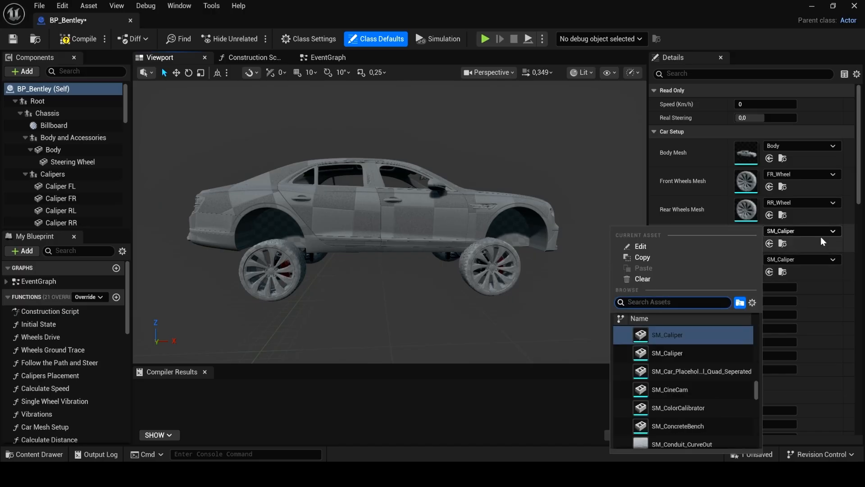
pyautogui.click(674, 277)
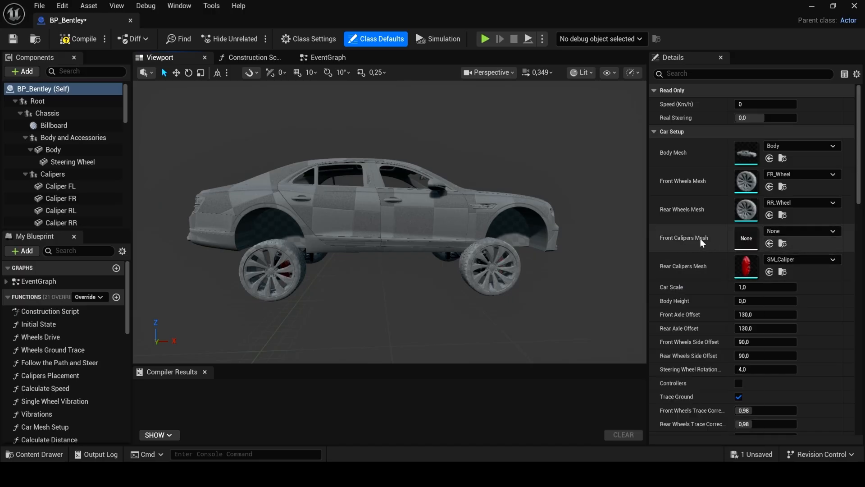
# - Add the FL_Caliper mesh as a child of the Caliper FL component and inspect the front left wheel
pyautogui.click(75, 186)
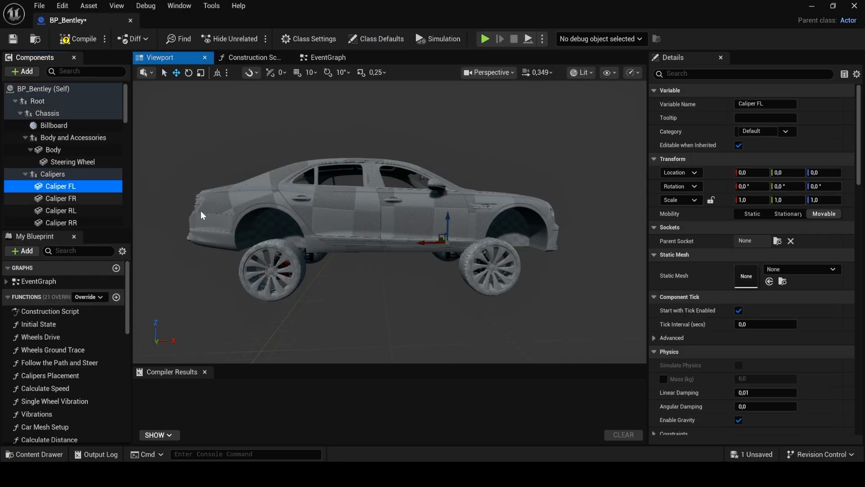
pyautogui.click(39, 454)
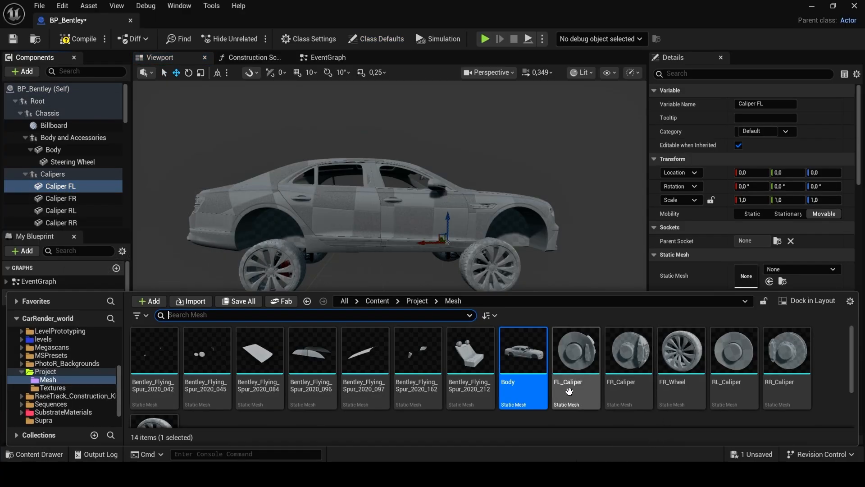
pyautogui.moveTo(569, 384); pyautogui.dragTo(71, 187)
pyautogui.press('d')
pyautogui.moveTo(400, 278); pyautogui.dragTo(147, 295, button='right')
pyautogui.press('w')
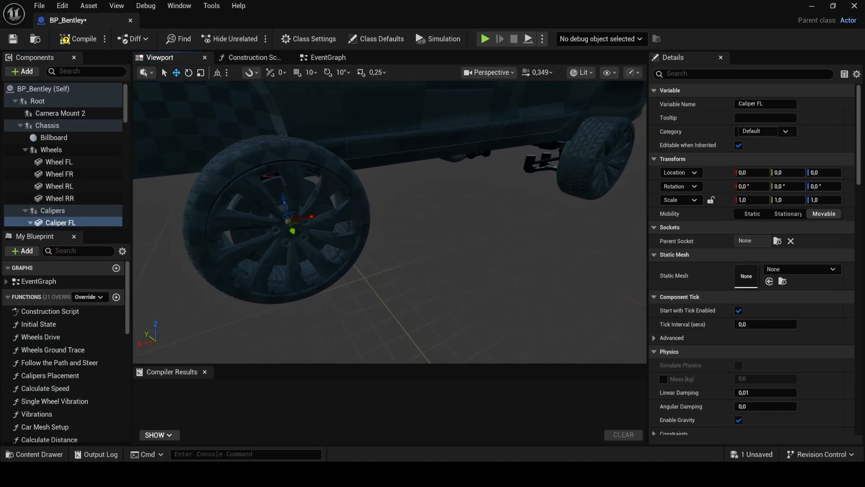
pyautogui.press('a')
pyautogui.moveTo(379, 212); pyautogui.dragTo(415, 212, button='right')
pyautogui.press('s')
pyautogui.press('w')
pyautogui.press('s')
pyautogui.press('d')
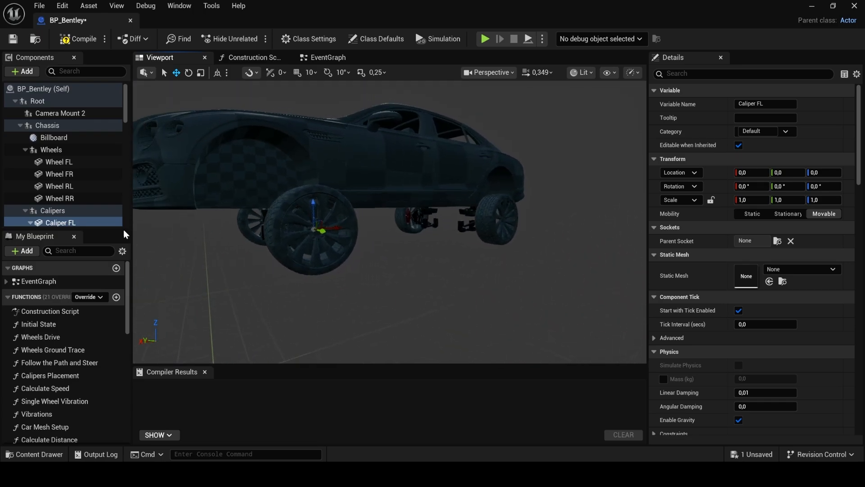
pyautogui.scroll(-1, 25, 191)
pyautogui.scroll(-1, 67, 211)
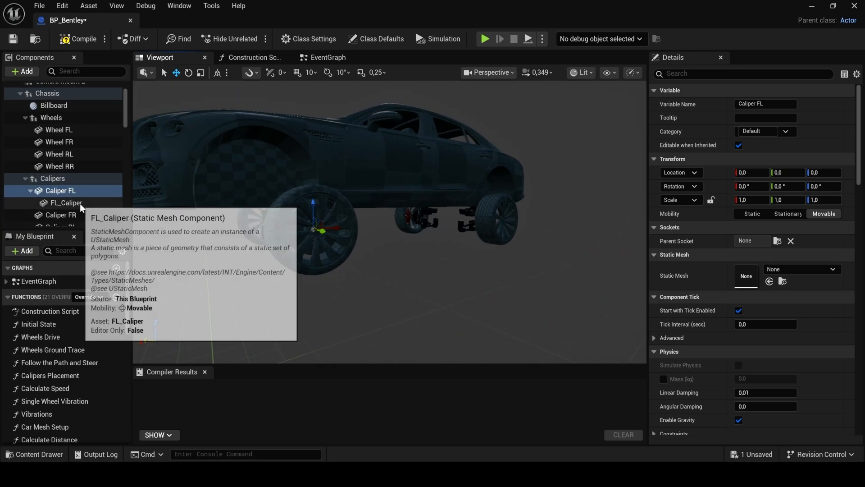
# - Mirror the FL_Caliper component by setting its Y scale to -1
pyautogui.click(81, 205)
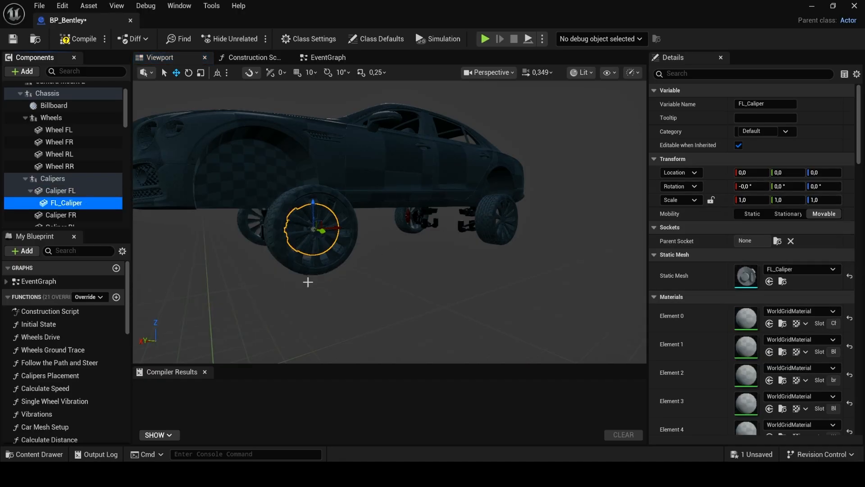
pyautogui.press('w')
pyautogui.moveTo(308, 282); pyautogui.dragTo(257, 281, button='right')
pyautogui.click(788, 186)
pyautogui.write('-1')
pyautogui.click(790, 203)
pyautogui.write('-1')
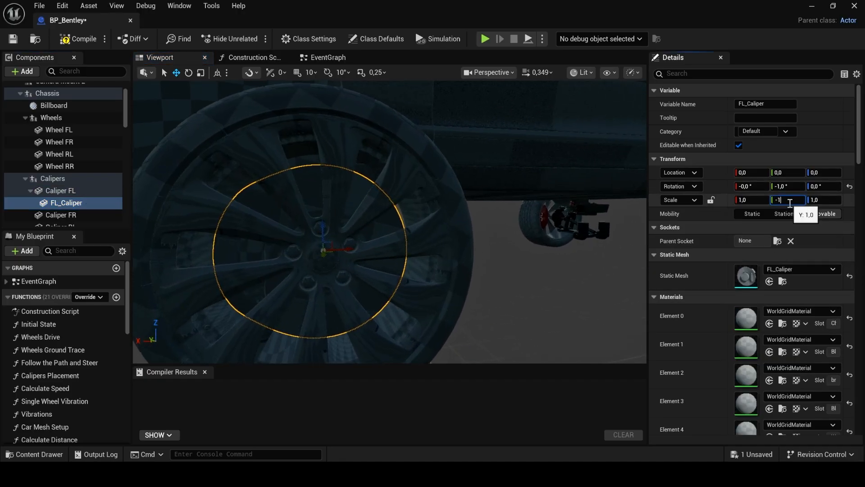
pyautogui.press('Return')
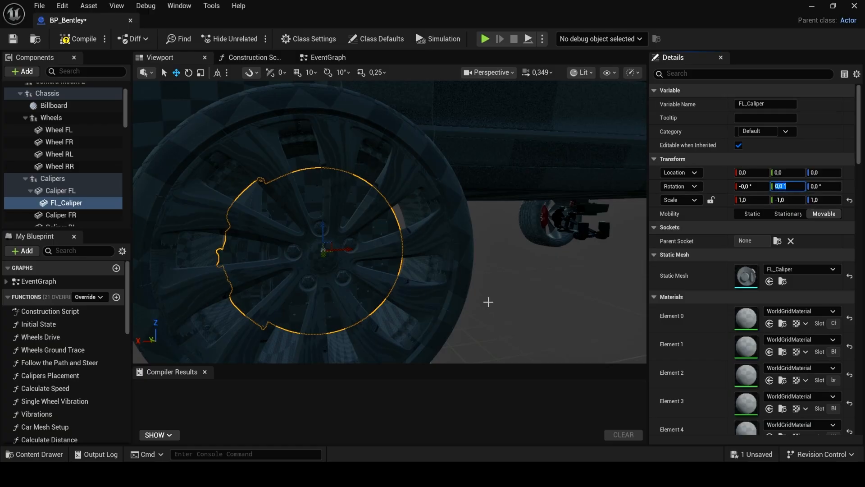
# - Add the FR_Caliper mesh from the Project Mesh folder as a child of the Caliper FR component
pyautogui.click(531, 317)
pyautogui.press('s')
pyautogui.moveTo(531, 317); pyautogui.dragTo(572, 318, button='right')
pyautogui.press('w')
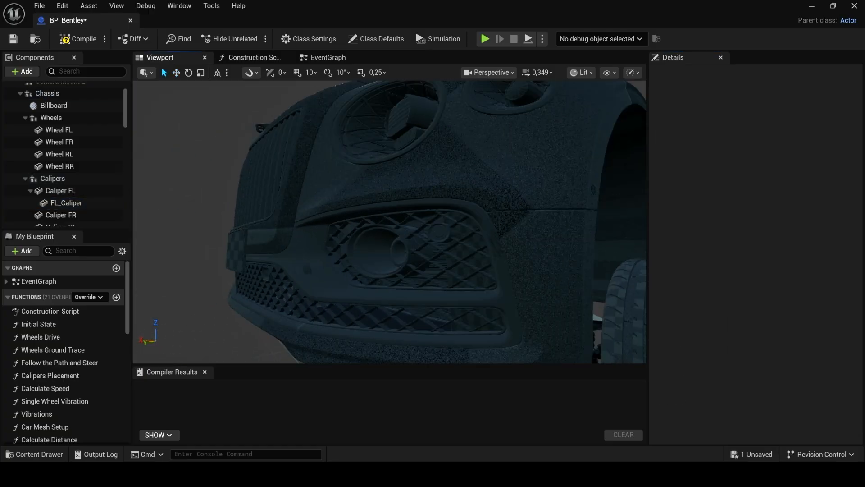
pyautogui.moveTo(275, 267); pyautogui.dragTo(306, 268, button='right')
pyautogui.press('a')
pyautogui.click(73, 217)
pyautogui.moveTo(214, 342); pyautogui.dragTo(298, 343, button='right')
pyautogui.press('a')
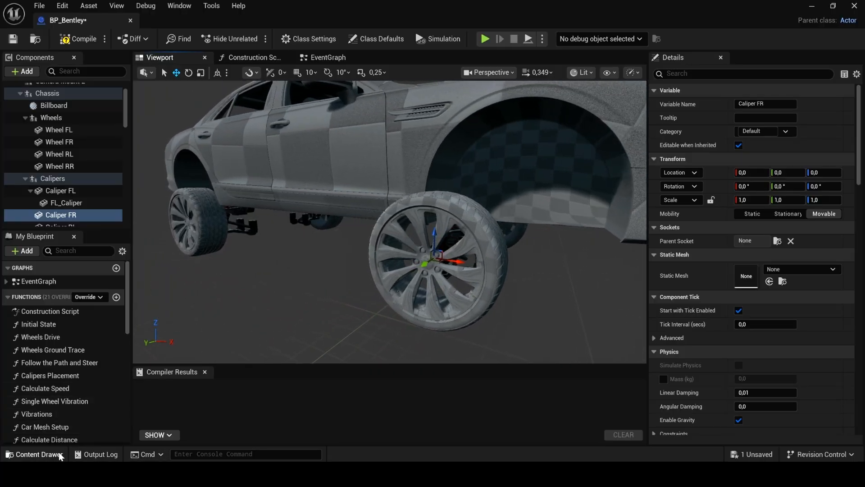
pyautogui.click(60, 455)
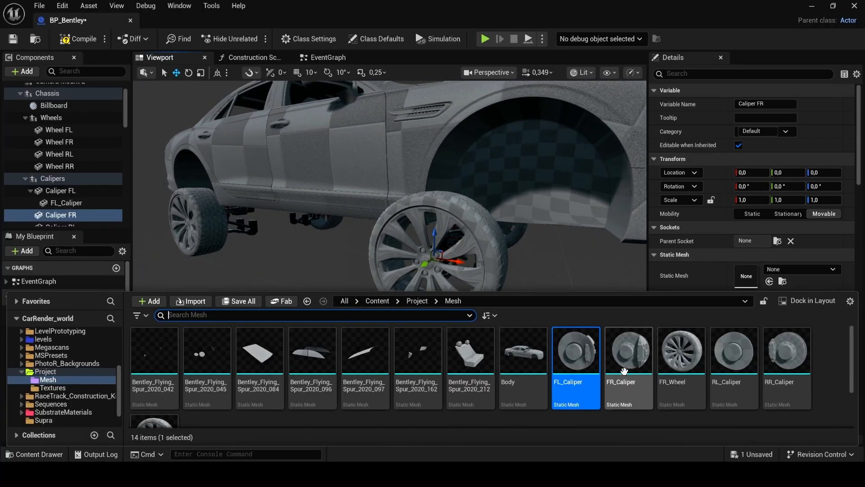
pyautogui.moveTo(150, 275); pyautogui.dragTo(62, 216)
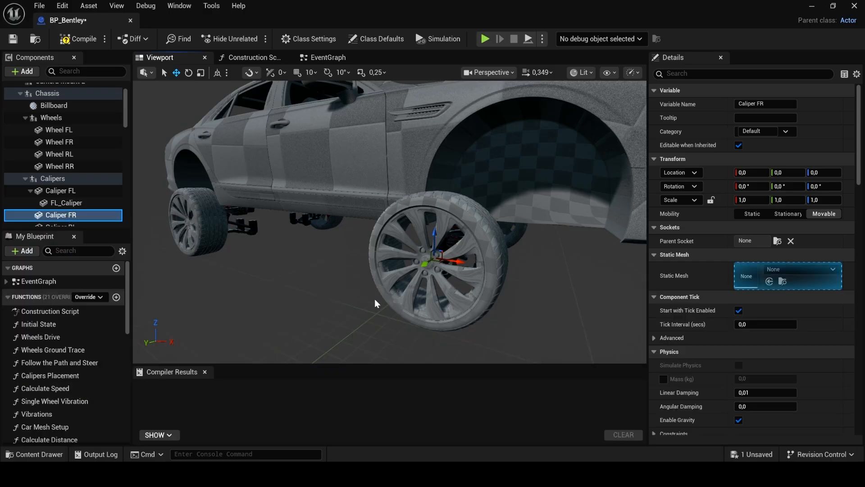
pyautogui.moveTo(373, 304); pyautogui.dragTo(372, 303)
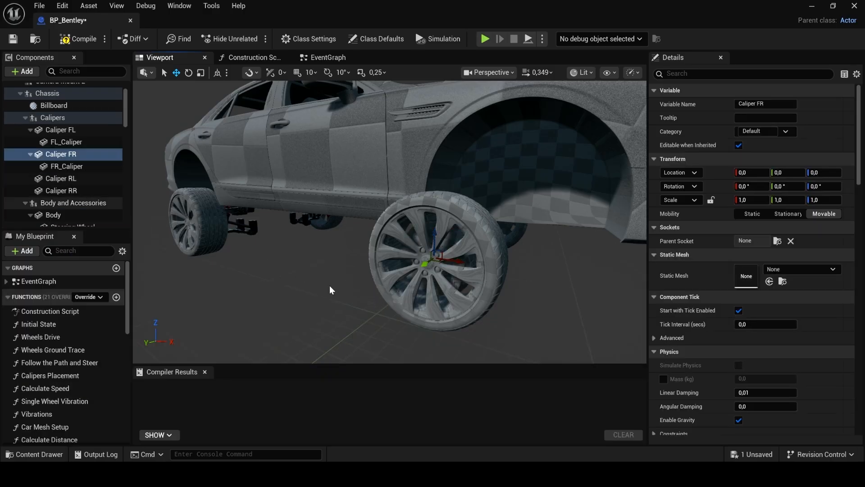
# - Inspect the front right wheel and clear the Rear Calipers Mesh in the rig's Car Setup
pyautogui.moveTo(329, 287); pyautogui.dragTo(279, 292, button='right')
pyautogui.press('w')
pyautogui.press('a')
pyautogui.press('s')
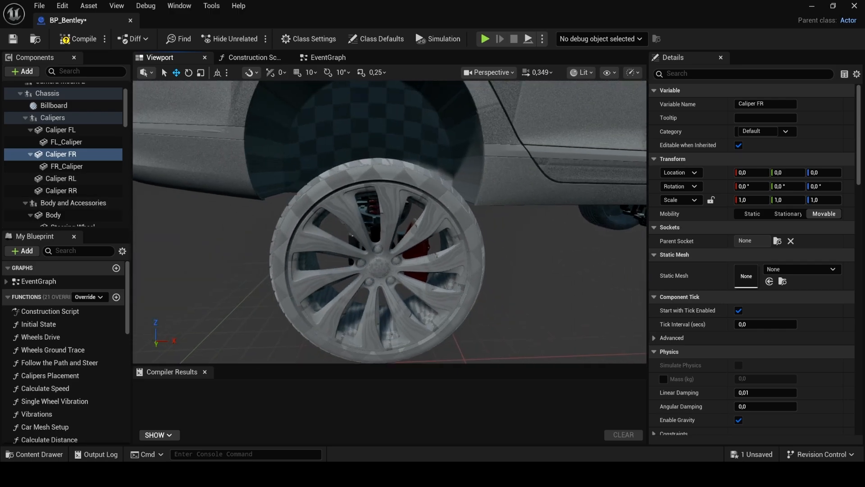
pyautogui.click(54, 179)
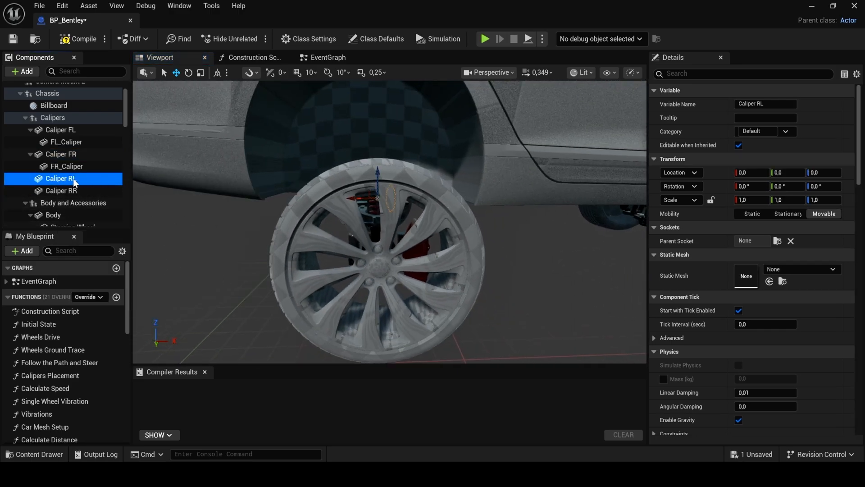
pyautogui.scroll(3, 59, 91)
pyautogui.click(60, 90)
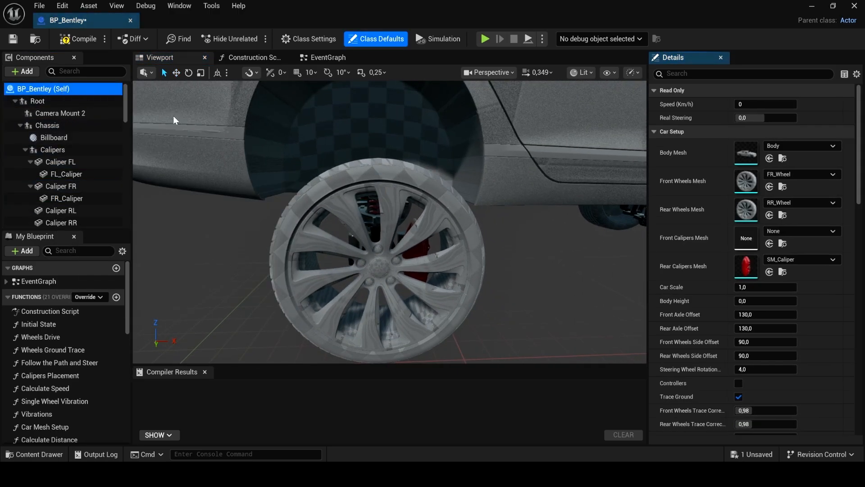
pyautogui.click(827, 261)
pyautogui.click(744, 79)
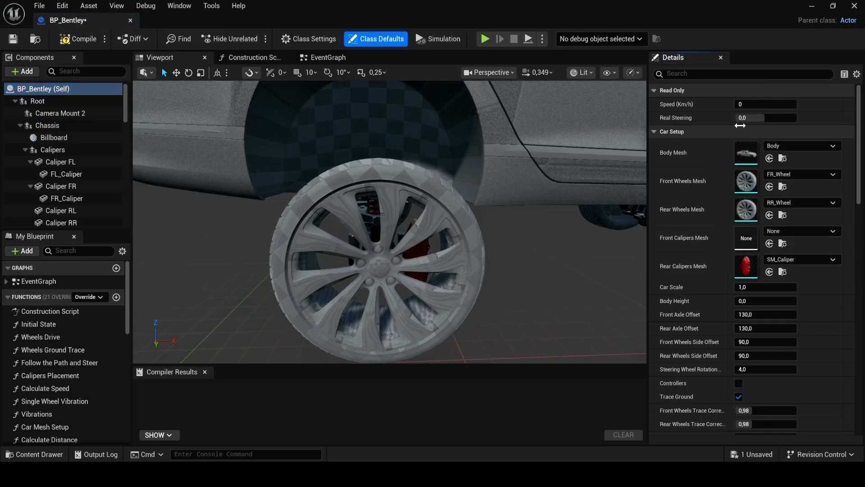
# - Add the RL_Caliper mesh from the Project Mesh folder as a child of the Caliper RL component
pyautogui.click(70, 212)
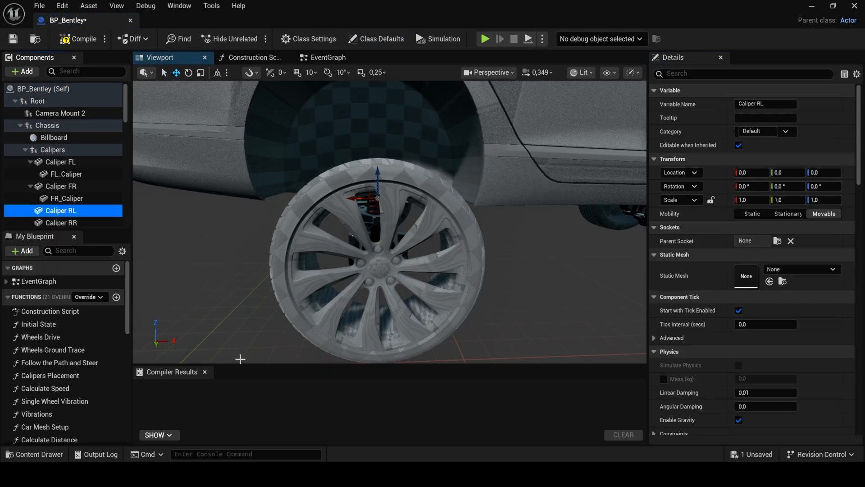
pyautogui.click(57, 455)
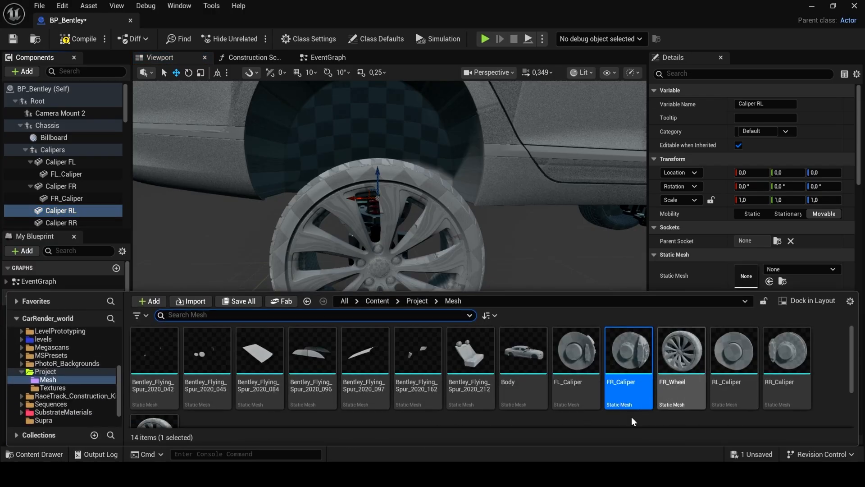
pyautogui.moveTo(737, 365); pyautogui.dragTo(71, 211)
pyautogui.moveTo(239, 250); pyautogui.dragTo(514, 248, button='right')
pyautogui.press('w')
pyautogui.moveTo(346, 205)
pyautogui.mouseDown(button='right')
pyautogui.moveTo(325, 202)
pyautogui.moveTo(346, 205)
pyautogui.mouseUp(button='right')
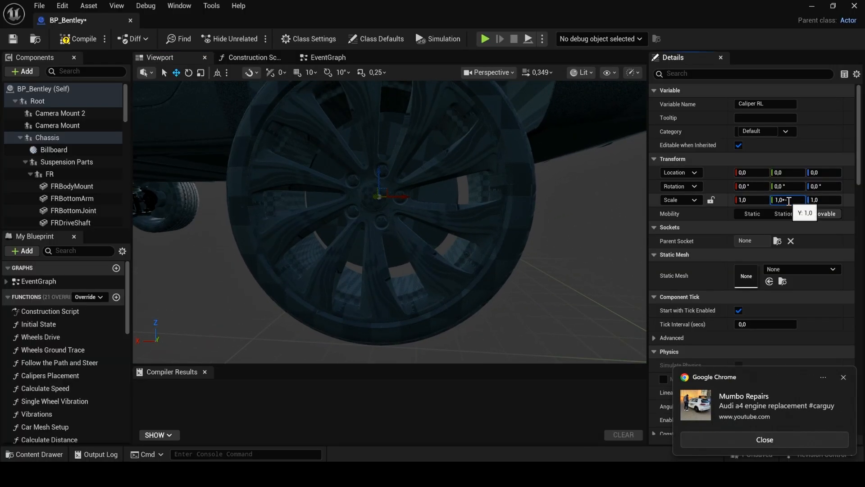
# - Set the Y scale to -1 on the Caliper RL component and on its RL_Caliper child mesh
pyautogui.click(844, 377)
pyautogui.press('Return')
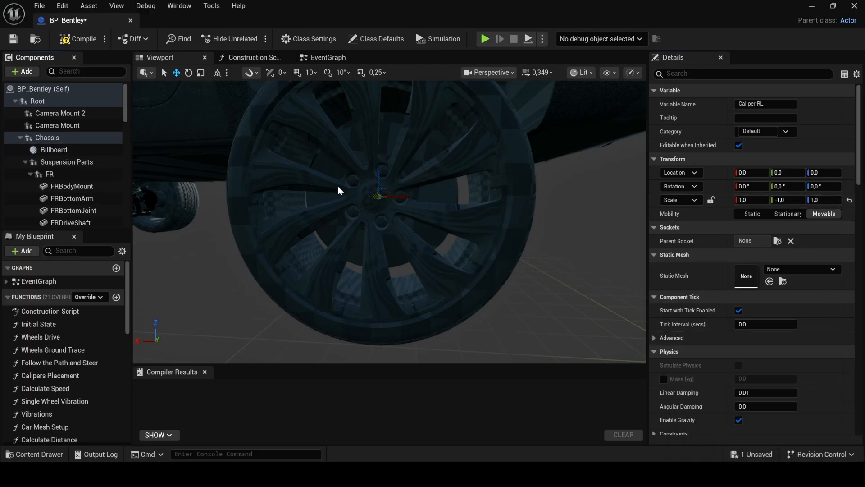
pyautogui.scroll(-5, 45, 210)
pyautogui.scroll(4, 53, 213)
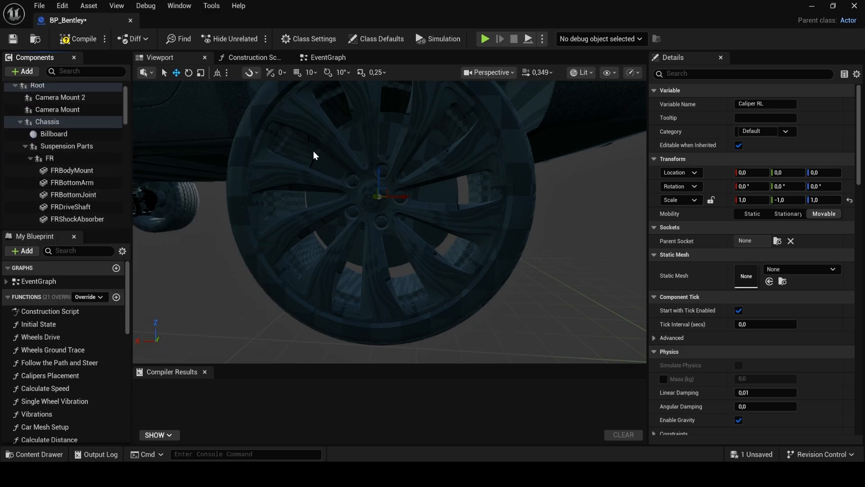
pyautogui.click(258, 174)
pyautogui.scroll(-15, 63, 167)
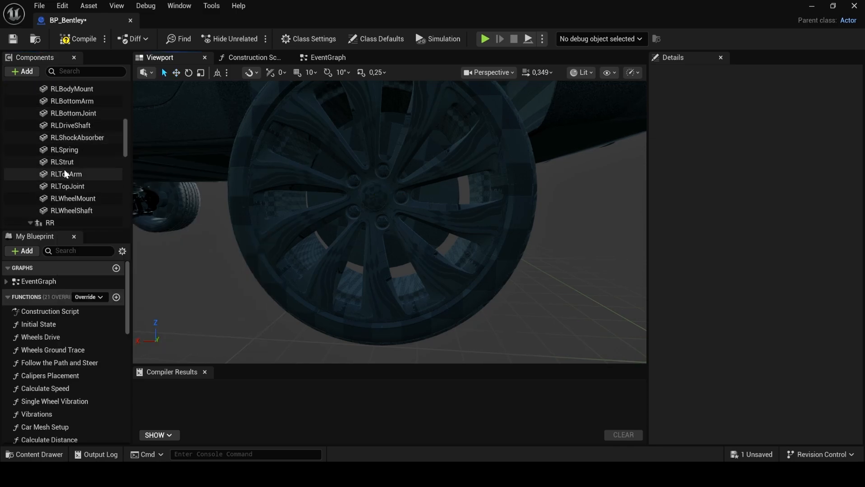
pyautogui.scroll(-10, 64, 170)
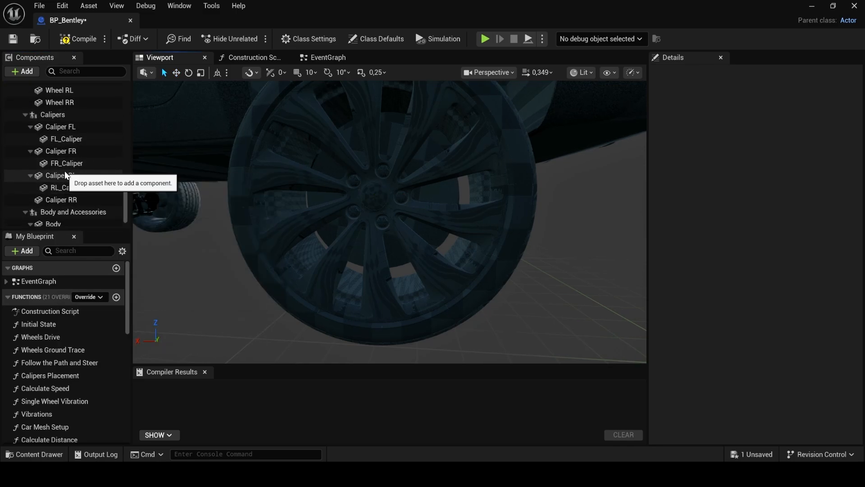
pyautogui.click(86, 189)
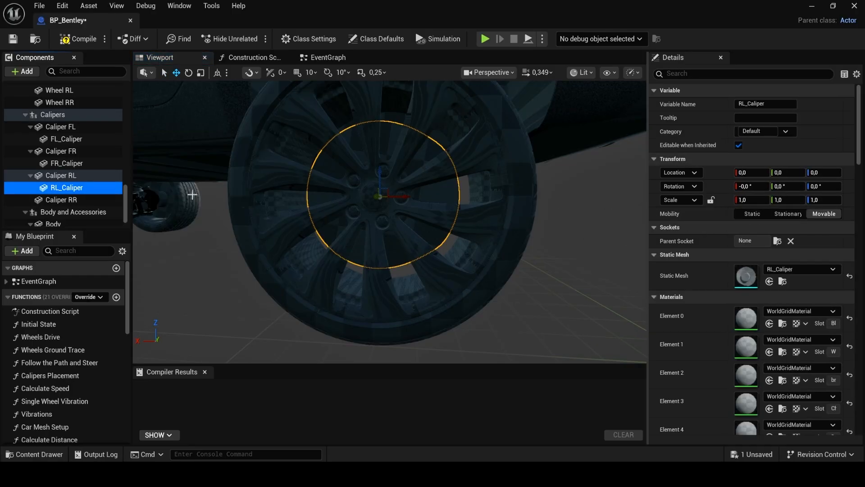
pyautogui.click(788, 200)
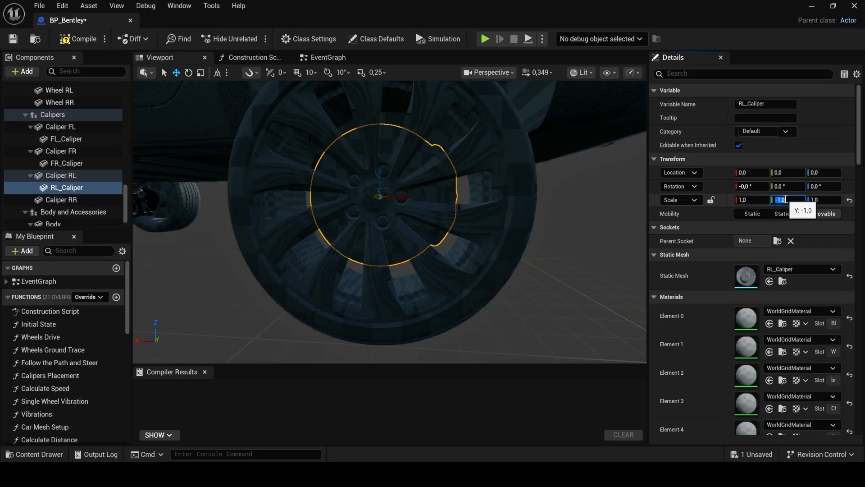
# - Add the RR_Caliper mesh as a child of the Caliper RR component and inspect the wheels
pyautogui.click(556, 266)
pyautogui.press('s')
pyautogui.moveTo(556, 266); pyautogui.dragTo(450, 251, button='right')
pyautogui.press('d')
pyautogui.press('w')
pyautogui.click(40, 200)
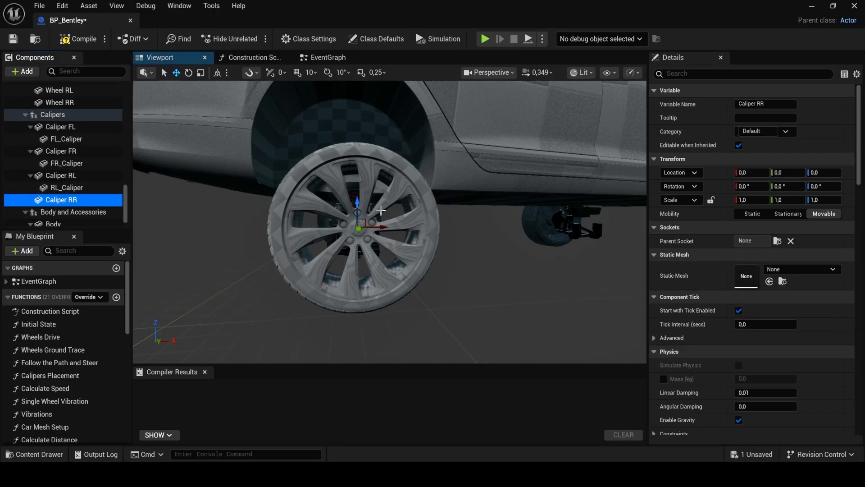
pyautogui.click(63, 454)
pyautogui.moveTo(786, 356); pyautogui.dragTo(58, 201)
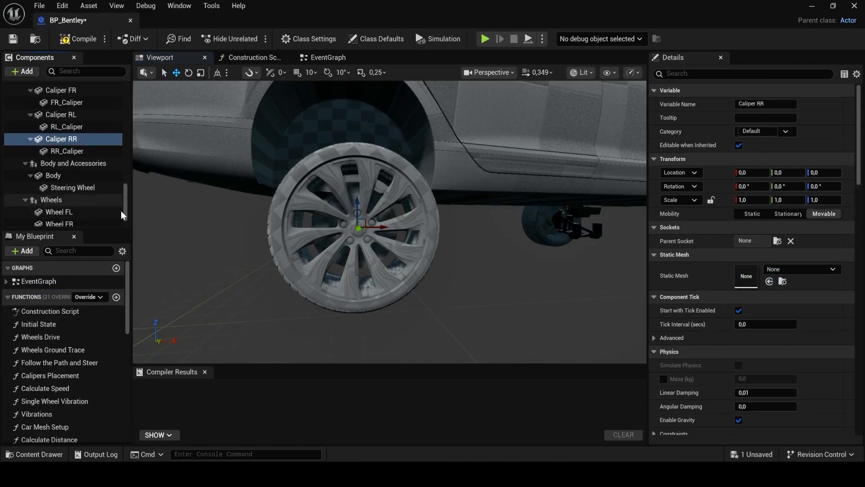
pyautogui.moveTo(324, 220); pyautogui.dragTo(343, 223, button='right')
pyautogui.press('w')
pyautogui.press('s')
pyautogui.press('d')
pyautogui.moveTo(570, 198)
pyautogui.mouseDown(button='right')
pyautogui.moveTo(550, 199)
pyautogui.moveTo(569, 198)
pyautogui.mouseUp(button='right')
# - Lower the car body by setting Body Height to -32 in BP_Bentley's Car Setup
pyautogui.scroll(10, 74, 147)
pyautogui.scroll(8, 74, 148)
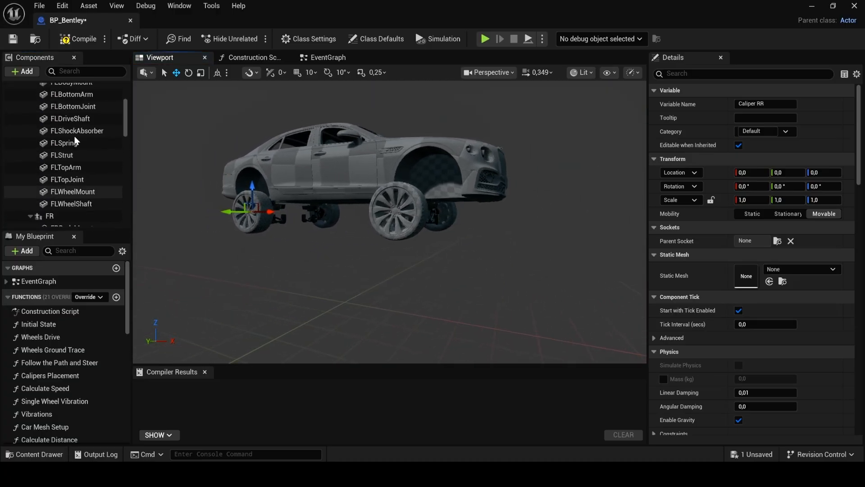
pyautogui.click(56, 88)
pyautogui.press('w')
pyautogui.moveTo(380, 237); pyautogui.dragTo(407, 238, button='right')
pyautogui.press('a')
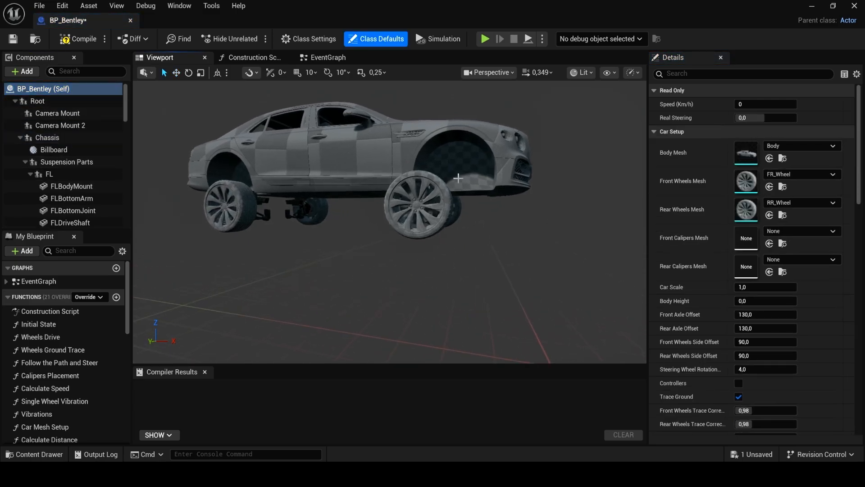
pyautogui.moveTo(458, 178); pyautogui.dragTo(493, 180, button='right')
pyautogui.press('a')
pyautogui.press('s')
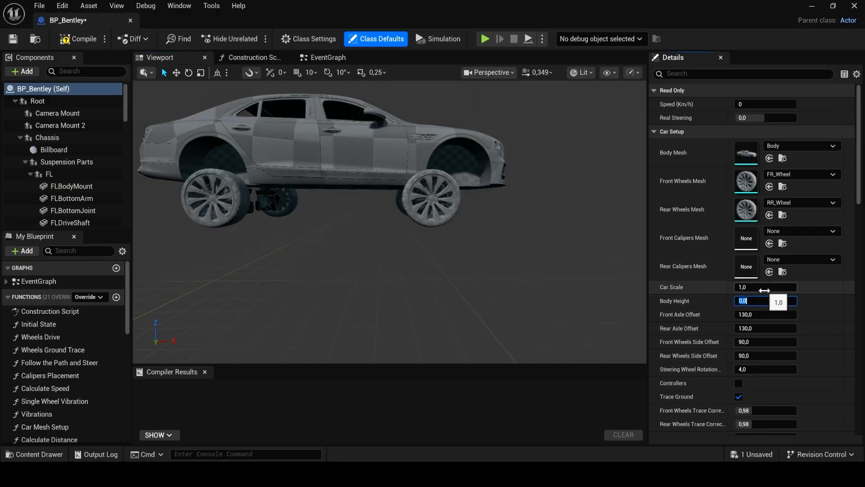
pyautogui.press('Return')
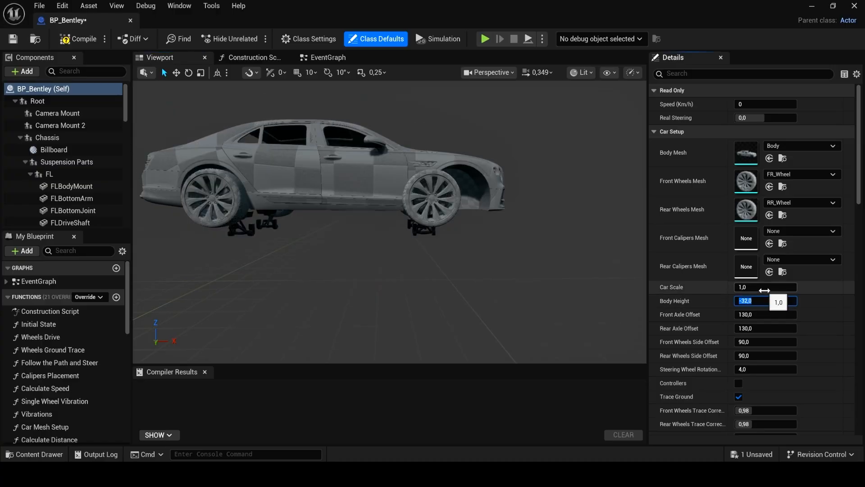
# - Switch the viewport to the Left orthographic view and set the Front Axle Offset to 165
pyautogui.moveTo(360, 232); pyautogui.dragTo(337, 231, button='right')
pyautogui.press('d')
pyautogui.click(510, 72)
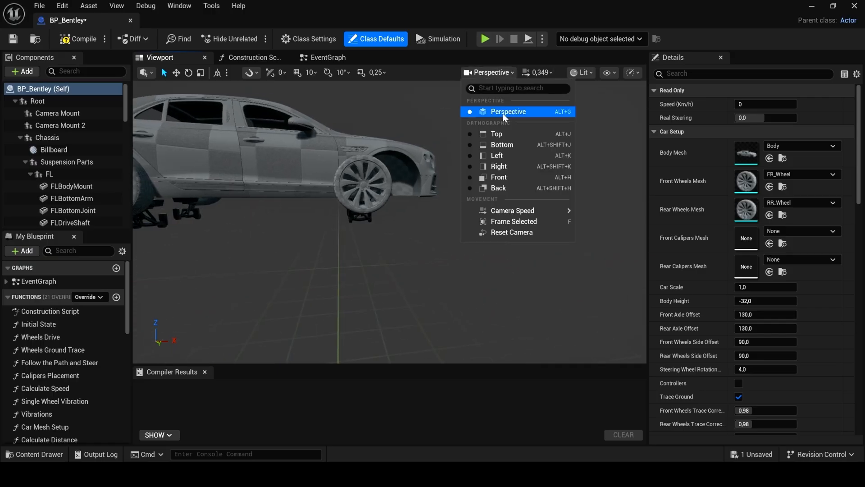
pyautogui.click(492, 157)
pyautogui.scroll(5, 364, 254)
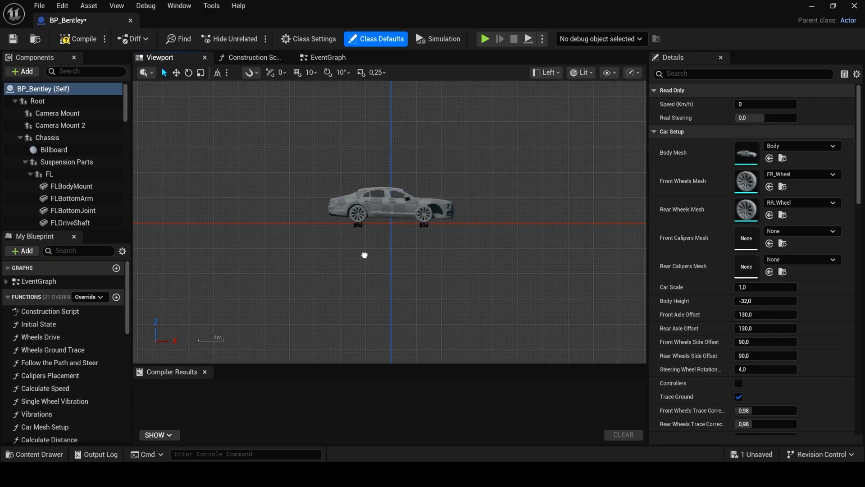
pyautogui.scroll(3, 377, 249)
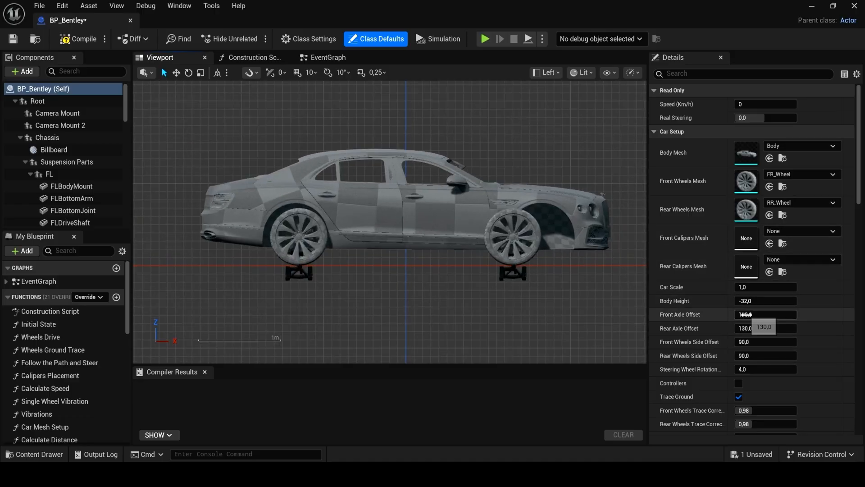
pyautogui.moveTo(765, 314); pyautogui.dragTo(784, 314)
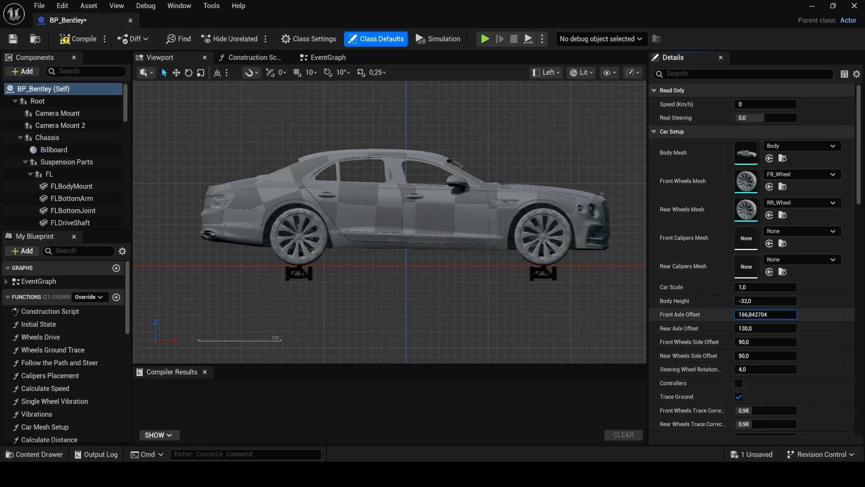
pyautogui.click(748, 314)
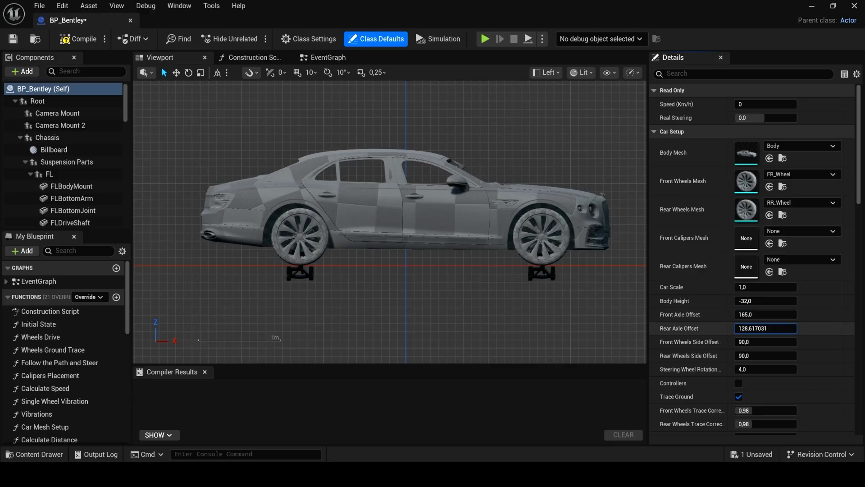
# - Set the Rear Axle Offset to 134 so the rear wheels sit centred in their arches
pyautogui.moveTo(765, 328); pyautogui.dragTo(776, 328)
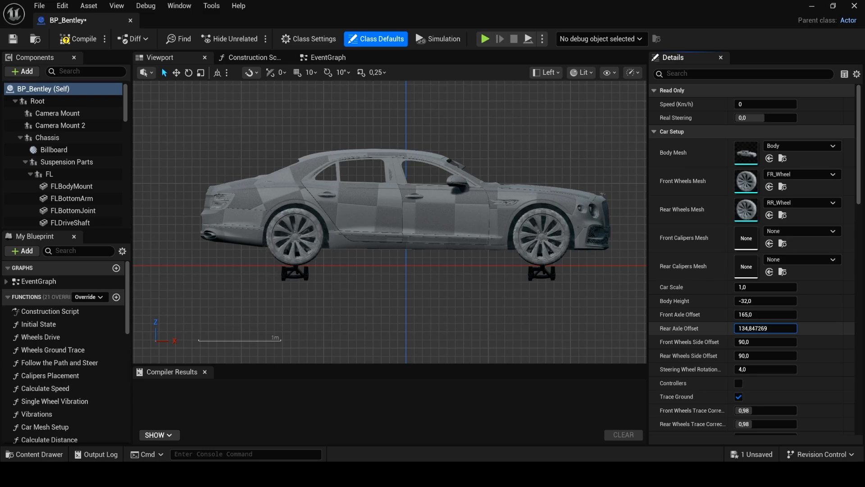
pyautogui.click(770, 329)
pyautogui.write('133')
pyautogui.press('Return')
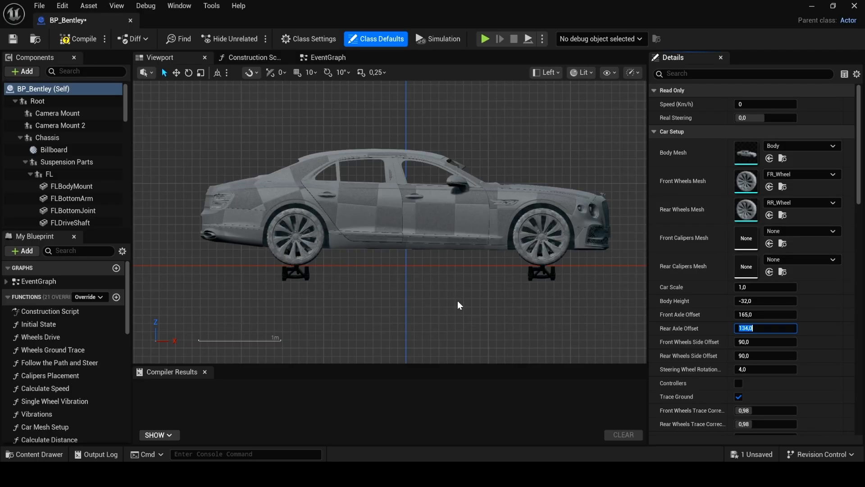
# - Return the viewport to perspective and check the wheel fit from the front of the car
pyautogui.click(546, 73)
pyautogui.click(569, 110)
pyautogui.press('d')
pyautogui.moveTo(409, 293); pyautogui.dragTo(275, 298, button='right')
pyautogui.press('a')
pyautogui.press('w')
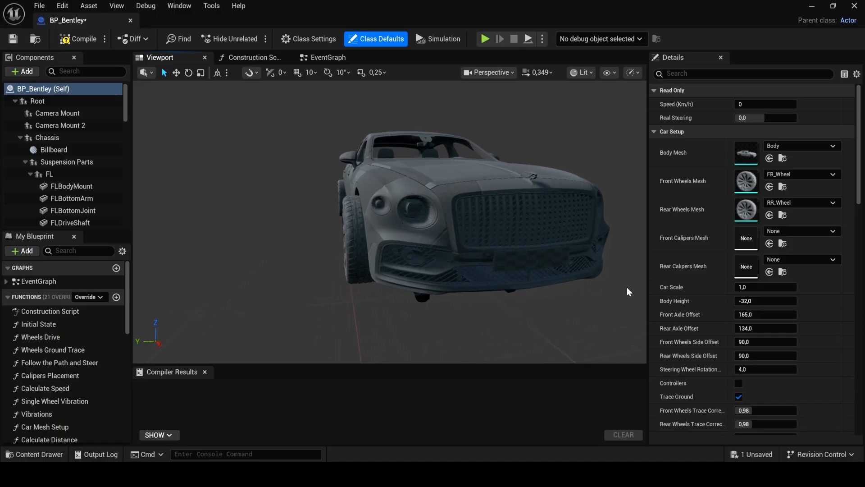
# - Set the Front Wheels Side Offset to 80 in Car Setup and check the front wheel fit
pyautogui.click(739, 341)
pyautogui.write('80')
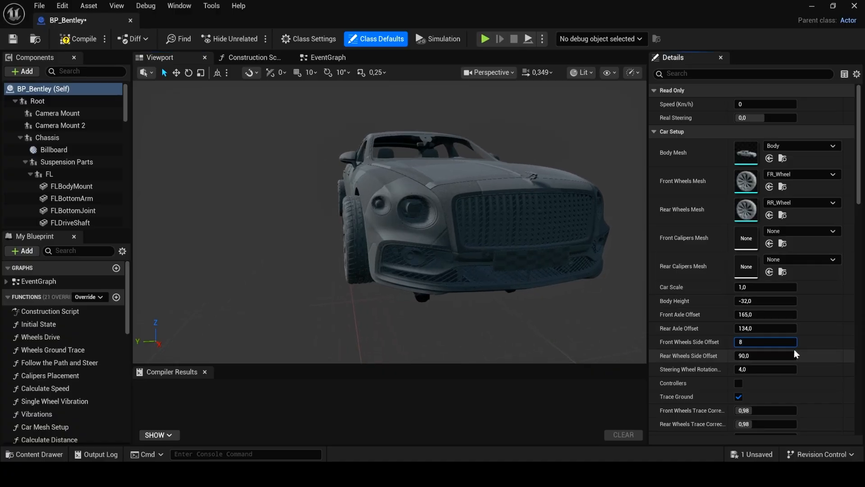
pyautogui.press('Return')
pyautogui.press('w')
pyautogui.moveTo(427, 232)
pyautogui.mouseDown(button='right')
pyautogui.moveTo(455, 234)
pyautogui.moveTo(427, 233)
pyautogui.mouseUp(button='right')
pyautogui.press('d')
pyautogui.press('a')
pyautogui.press('w')
# - Set the Rear Wheels Side Offset to 80 and view the car from behind to check the fit
pyautogui.click(742, 356)
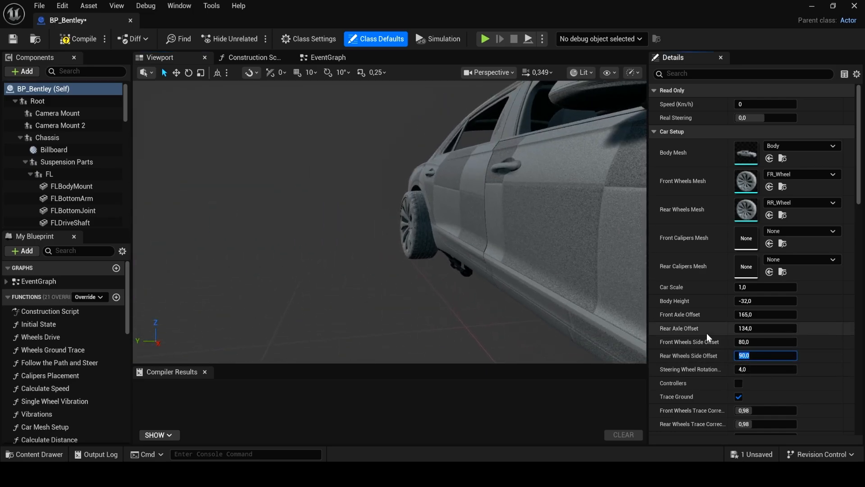
pyautogui.write('80')
pyautogui.press('Return')
pyautogui.press('a')
pyautogui.moveTo(443, 294); pyautogui.dragTo(633, 295, button='right')
pyautogui.press('w')
pyautogui.press('a')
pyautogui.press('s')
pyautogui.press('w')
pyautogui.press('s')
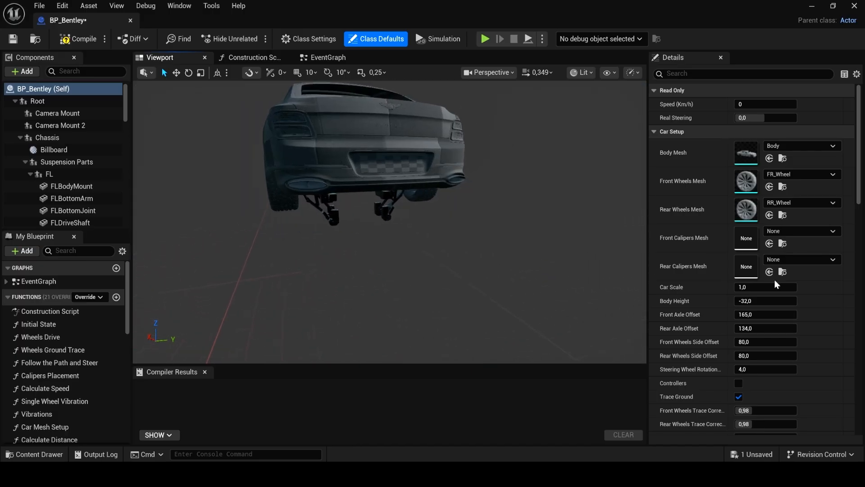
# - Set both the front and rear suspension height offsets to 40 in Suspension Setup
pyautogui.scroll(-15, 764, 339)
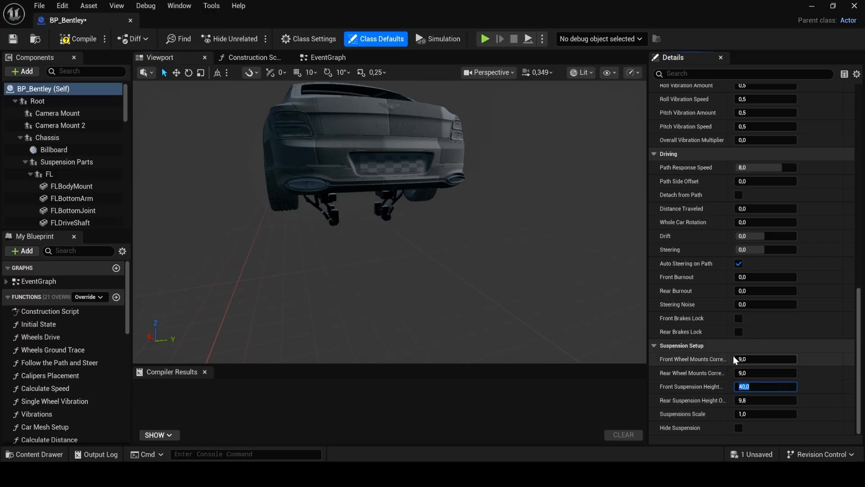
pyautogui.press('Tab')
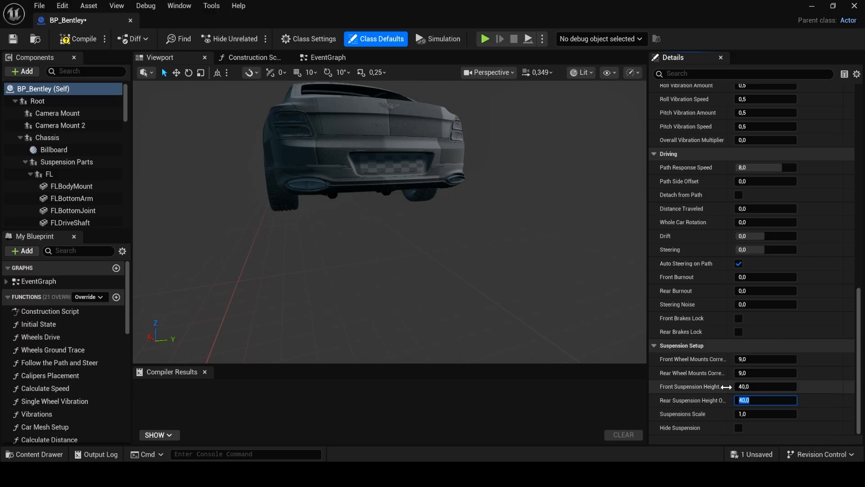
# - Examine the wheel and suspension fit from behind and along the side of the car
pyautogui.press('w')
pyautogui.moveTo(414, 281); pyautogui.dragTo(618, 257, button='right')
pyautogui.press('s')
pyautogui.press('w')
pyautogui.press('s')
pyautogui.press('a')
pyautogui.press('w')
pyautogui.press('s')
pyautogui.press('a')
pyautogui.press('w')
pyautogui.press('s')
# - Set the Body Height to -34 in Car Setup and check the car's stance
pyautogui.scroll(15, 739, 150)
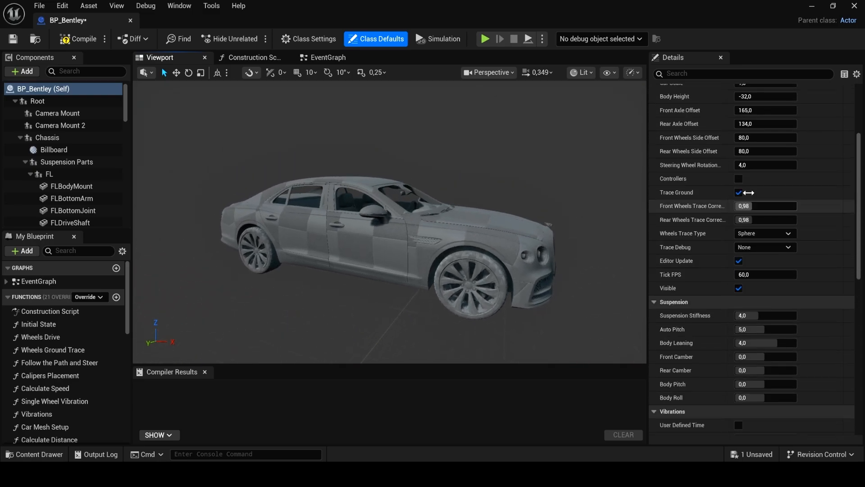
pyautogui.click(748, 301)
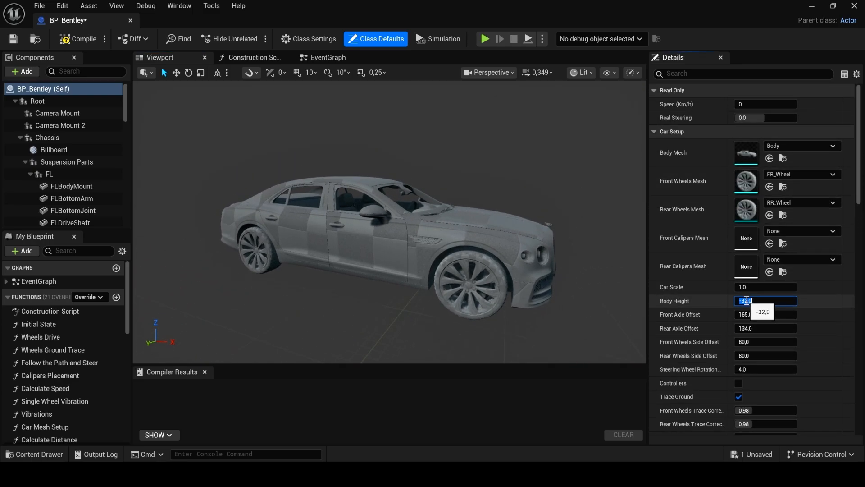
pyautogui.click(746, 301)
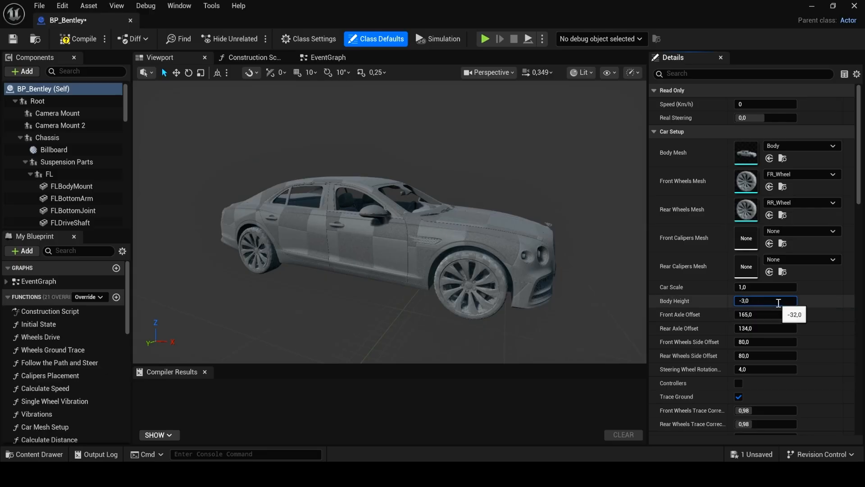
pyautogui.press('Return')
pyautogui.moveTo(387, 252)
pyautogui.keyDown('alt'); pyautogui.mouseDown()
pyautogui.moveTo(455, 253)
pyautogui.moveTo(392, 254)
pyautogui.mouseUp(); pyautogui.keyUp('alt')
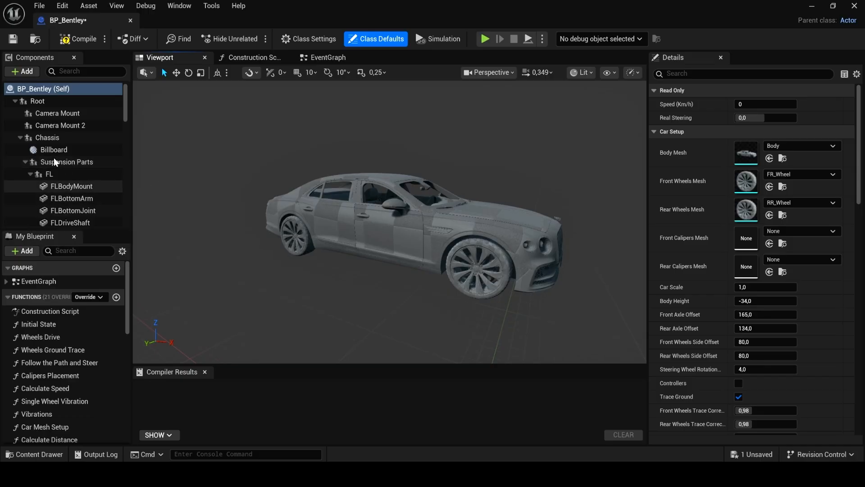
# - Add the seat mesh Bentley_Flying_Spur_2020_212 as a child of the Body component under Body and Accessories
pyautogui.scroll(-10, 63, 180)
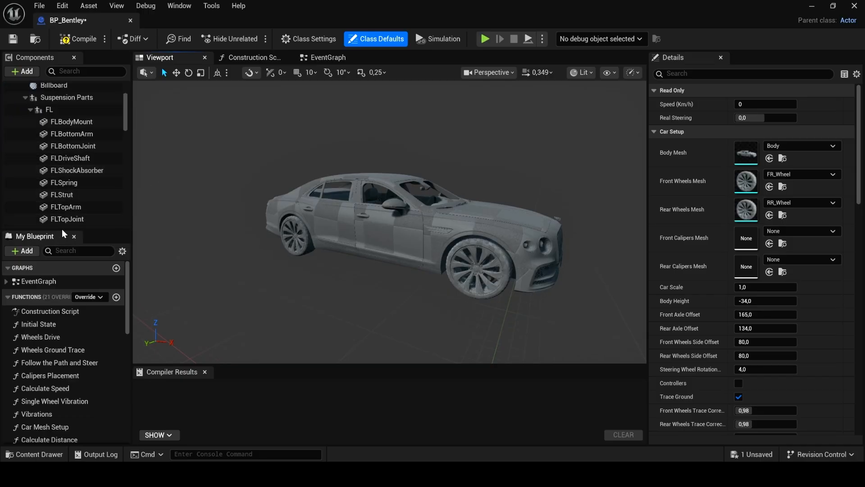
pyautogui.scroll(-8, 75, 188)
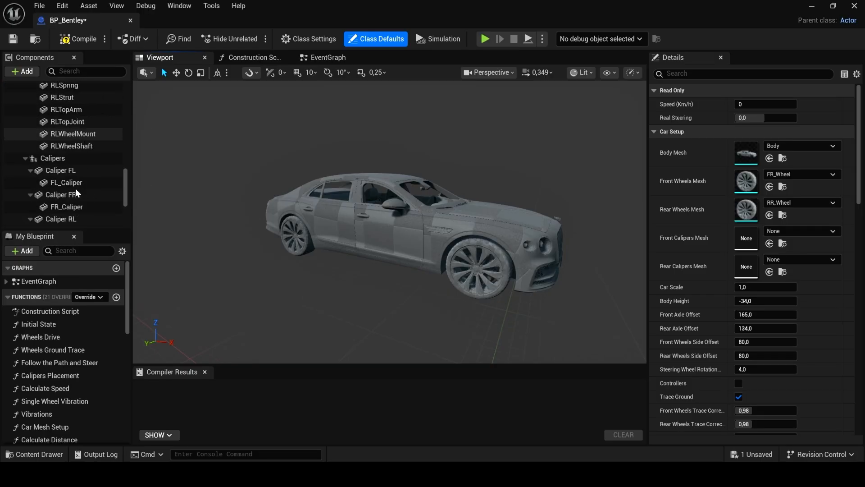
pyautogui.scroll(-3, 75, 188)
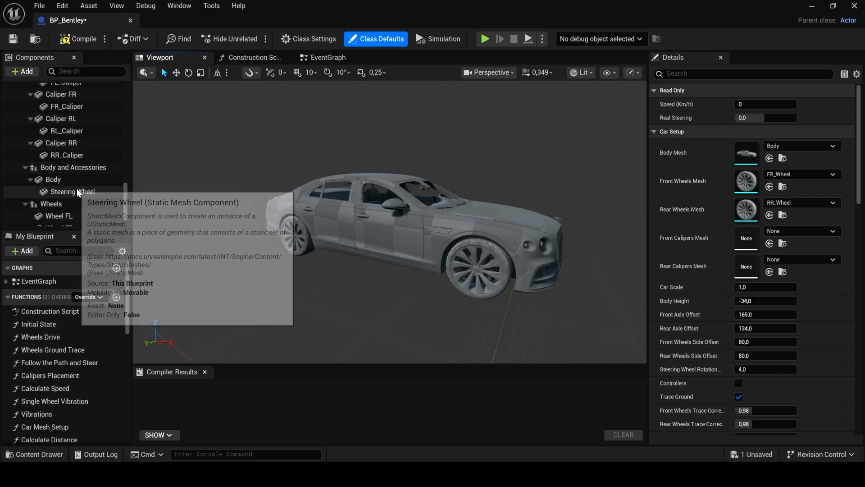
pyautogui.click(67, 181)
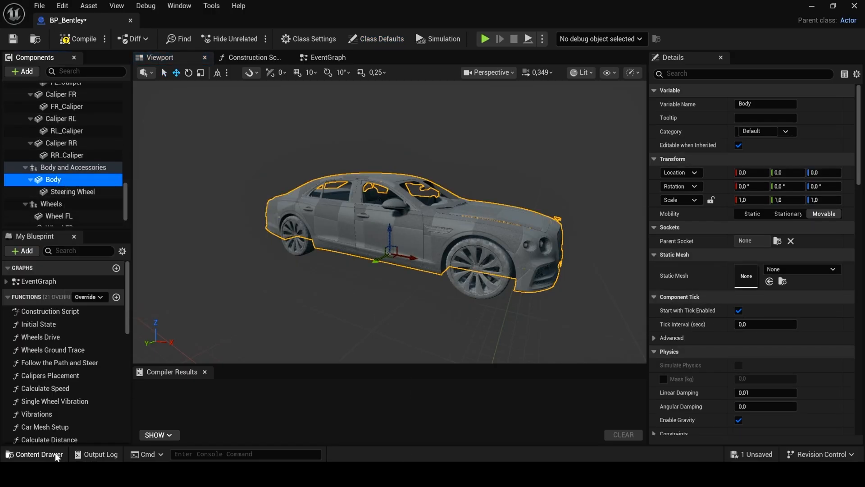
pyautogui.click(40, 455)
pyautogui.click(472, 358)
pyautogui.moveTo(472, 358); pyautogui.dragTo(54, 181)
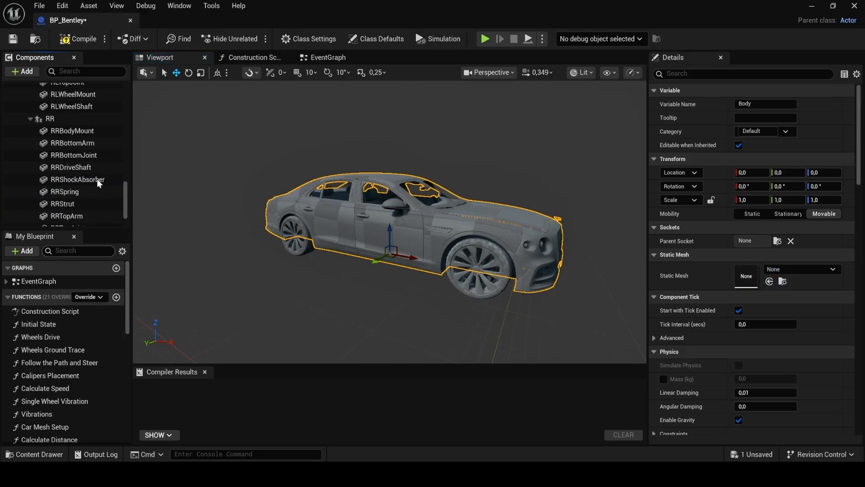
pyautogui.scroll(-3, 98, 179)
pyautogui.scroll(5, 64, 211)
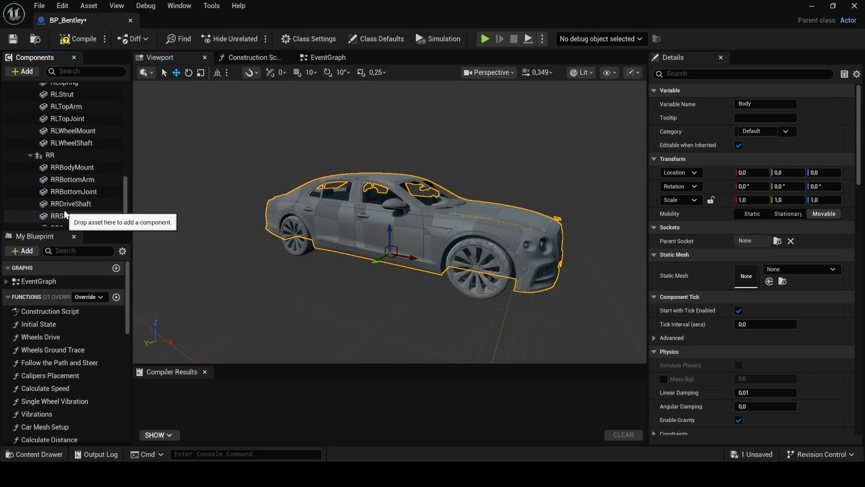
pyautogui.scroll(6, 65, 211)
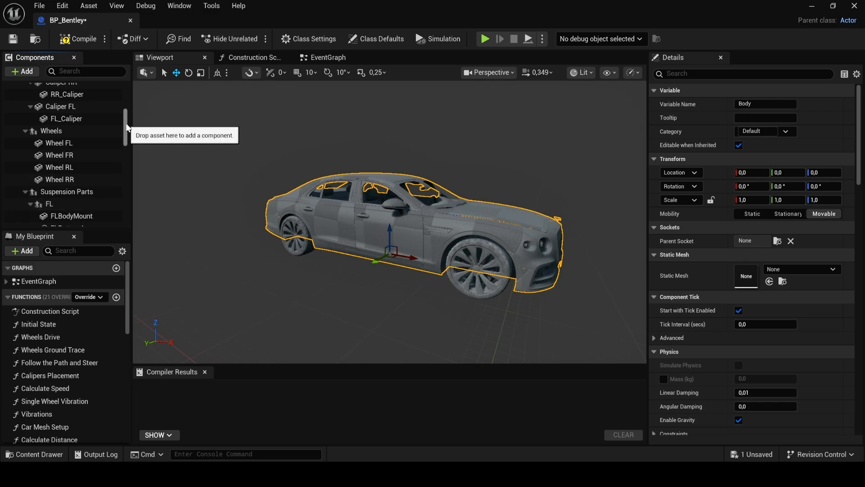
pyautogui.moveTo(127, 123); pyautogui.dragTo(127, 103)
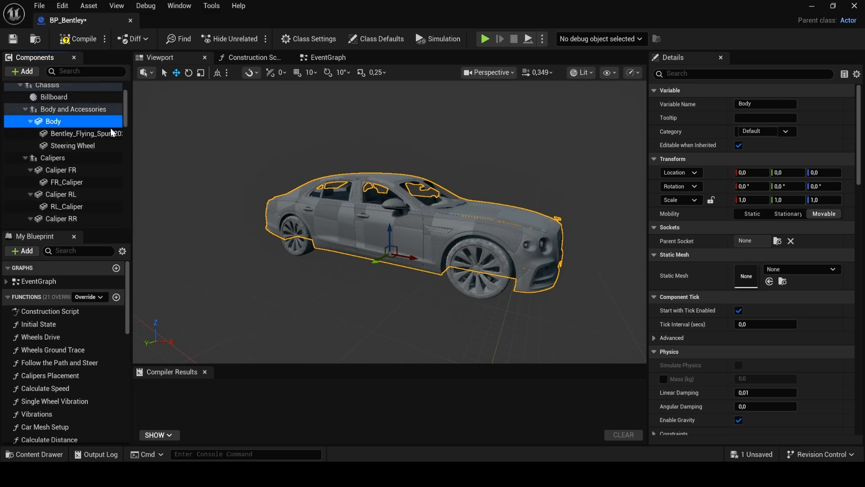
# - Add the six meshes Bentley_Flying_Spur_2020_042 through Bentley_Flying_Spur_2020_162 as children of the Body component and check the car
pyautogui.click(54, 457)
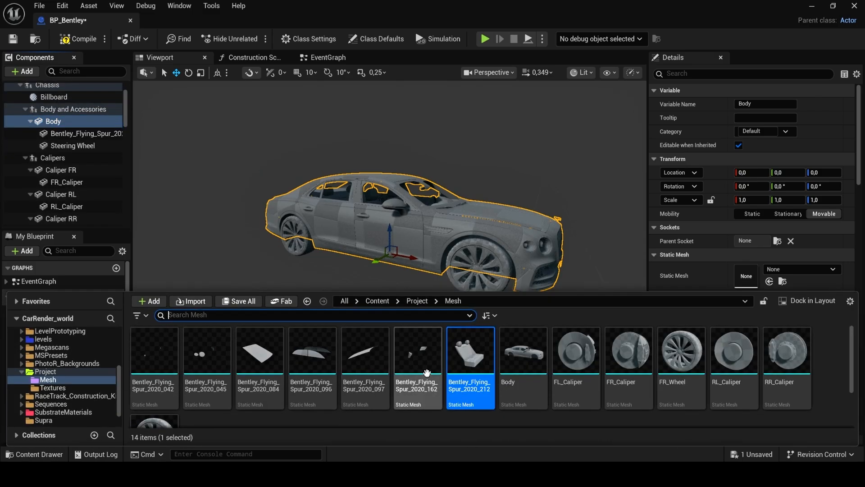
pyautogui.click(403, 374)
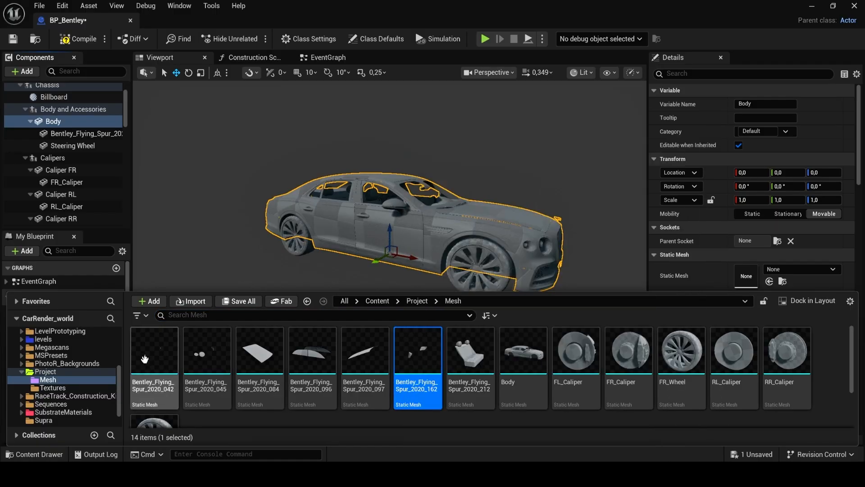
pyautogui.keyDown('shift'); pyautogui.click(145, 359); pyautogui.keyUp('shift')
pyautogui.moveTo(270, 360); pyautogui.dragTo(58, 123)
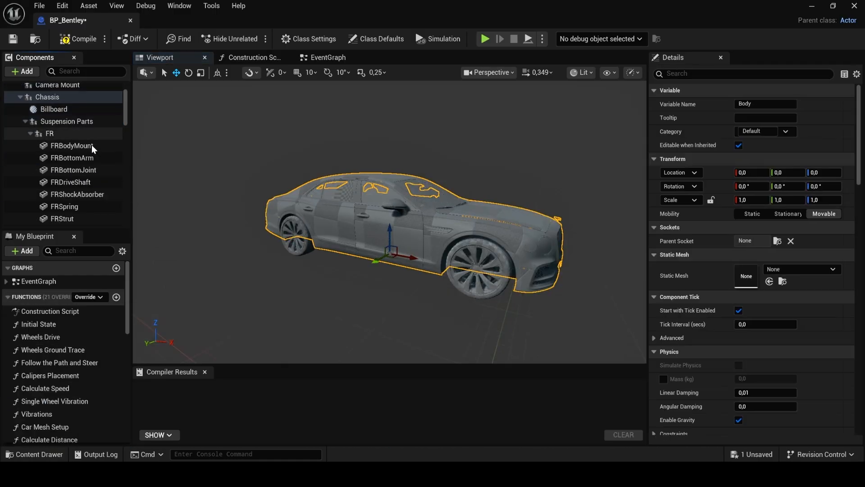
pyautogui.press('d')
pyautogui.moveTo(419, 307); pyautogui.dragTo(135, 311, button='right')
pyautogui.click(515, 267)
pyautogui.press('a')
pyautogui.moveTo(442, 276); pyautogui.dragTo(635, 276, button='right')
pyautogui.moveTo(275, 195); pyautogui.dragTo(276, 195, button='right')
pyautogui.press('s')
# - Compile BP_Bentley and save all changes
pyautogui.click(89, 39)
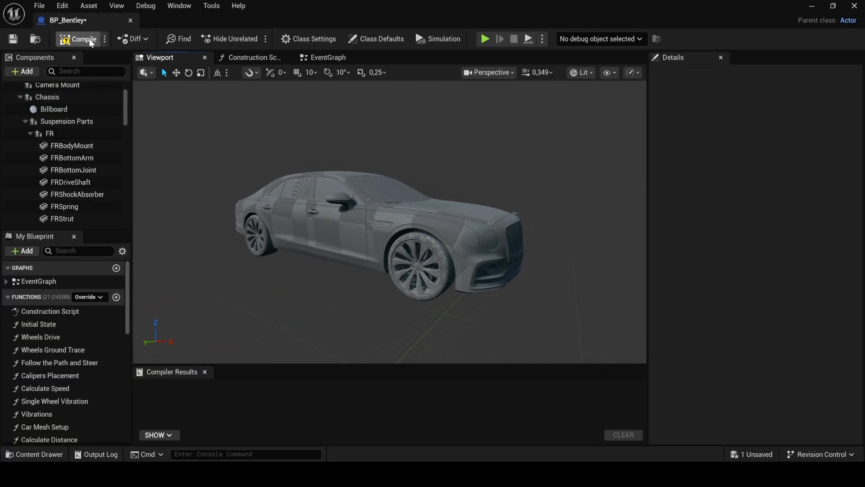
pyautogui.click(40, 6)
pyautogui.click(76, 82)
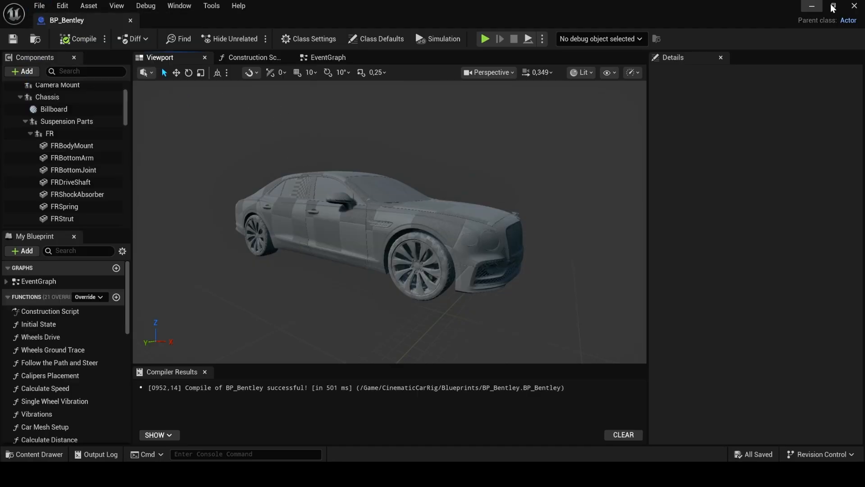
# - Return to the Ben_vid level and delete RR_Wheel, RL_Caliper, RR_Caliper, FR_Wheel and FR_Caliper
pyautogui.click(812, 7)
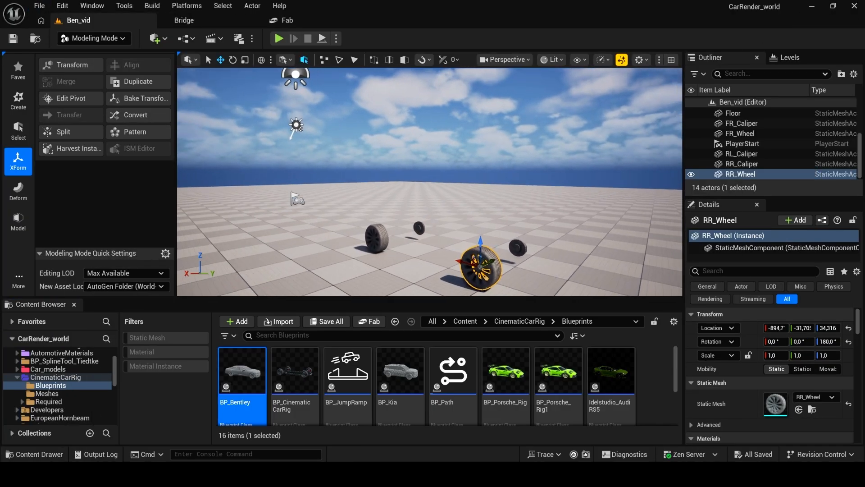
pyautogui.moveTo(485, 243); pyautogui.dragTo(498, 255, button='right')
pyautogui.press('Delete')
pyautogui.click(469, 252)
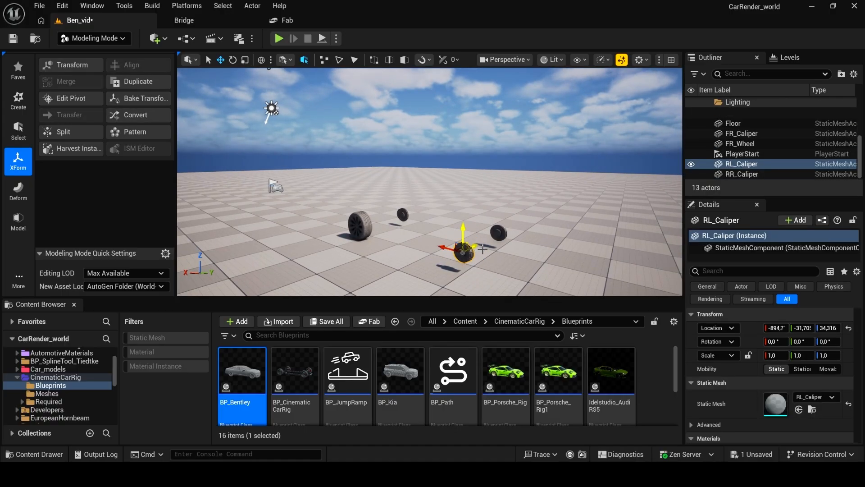
pyautogui.press('Delete')
pyautogui.click(498, 234)
pyautogui.press('Delete')
pyautogui.click(360, 225)
pyautogui.press('Delete')
pyautogui.click(397, 216)
pyautogui.press('Delete')
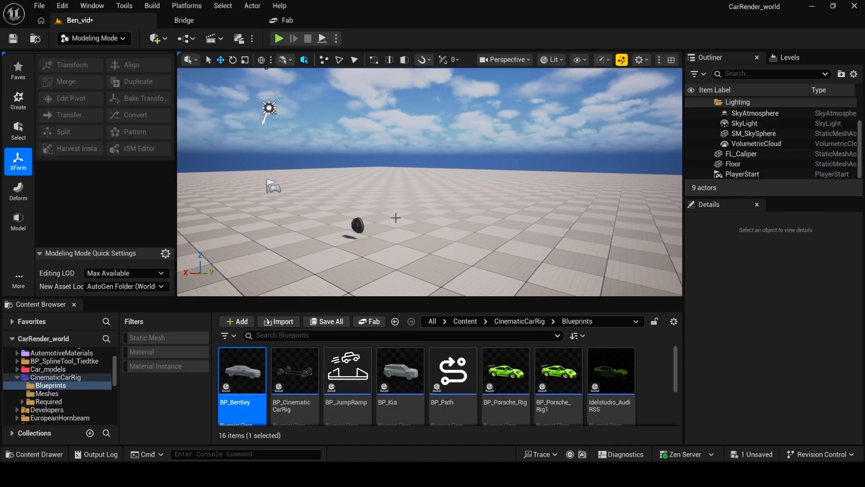
# - Switch from Modeling Mode to Selection Mode and delete the remaining FL_Caliper from the level
pyautogui.click(118, 40)
pyautogui.click(112, 57)
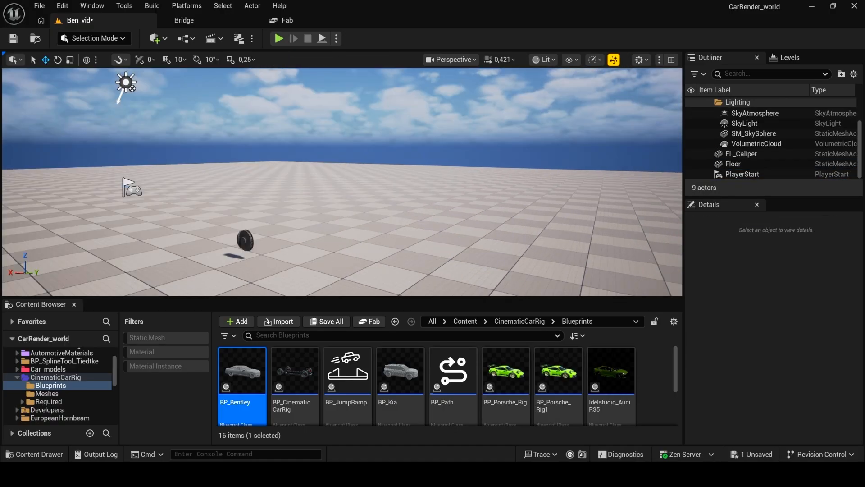
pyautogui.click(245, 238)
pyautogui.press('Delete')
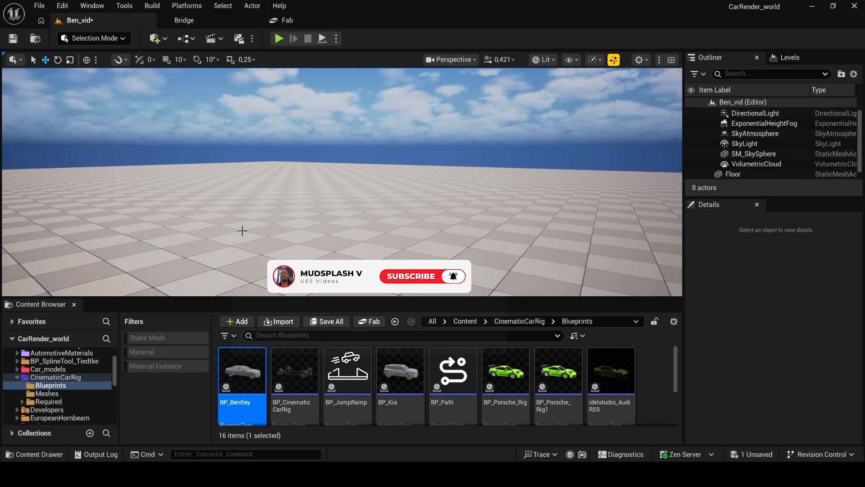
# - Place BP_Bentley on the floor of the level and close the Content Browser
pyautogui.moveTo(242, 230); pyautogui.dragTo(211, 222, button='right')
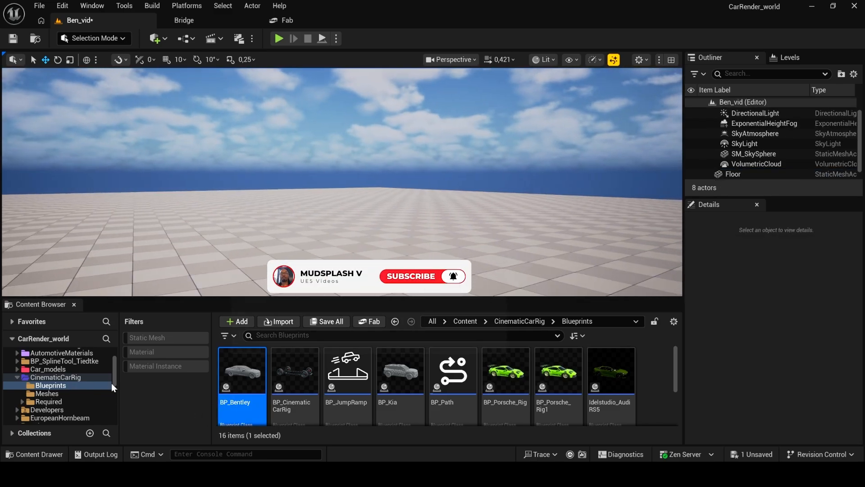
pyautogui.moveTo(253, 395); pyautogui.dragTo(315, 243)
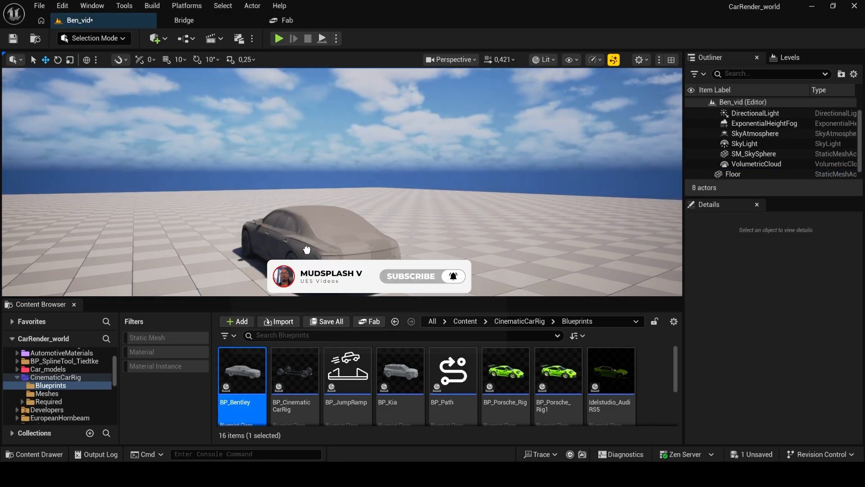
pyautogui.click(191, 247)
pyautogui.click(74, 305)
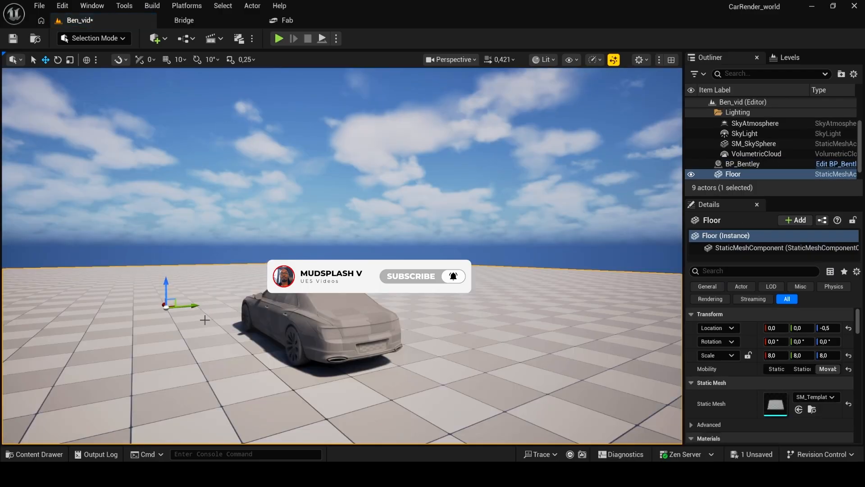
# - Select the placed BP_Bentley and move it a short distance forward along the X axis
pyautogui.press('a')
pyautogui.moveTo(226, 372); pyautogui.dragTo(496, 371, button='right')
pyautogui.press('a')
pyautogui.click(324, 315)
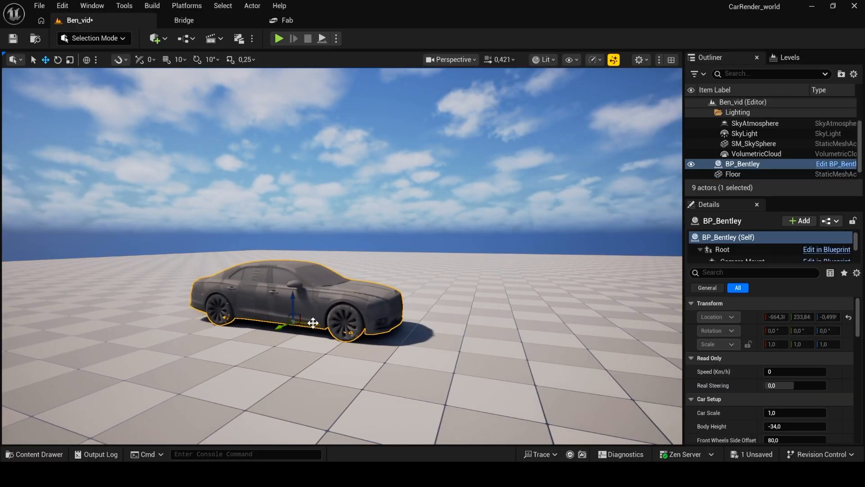
pyautogui.moveTo(313, 322); pyautogui.dragTo(352, 322)
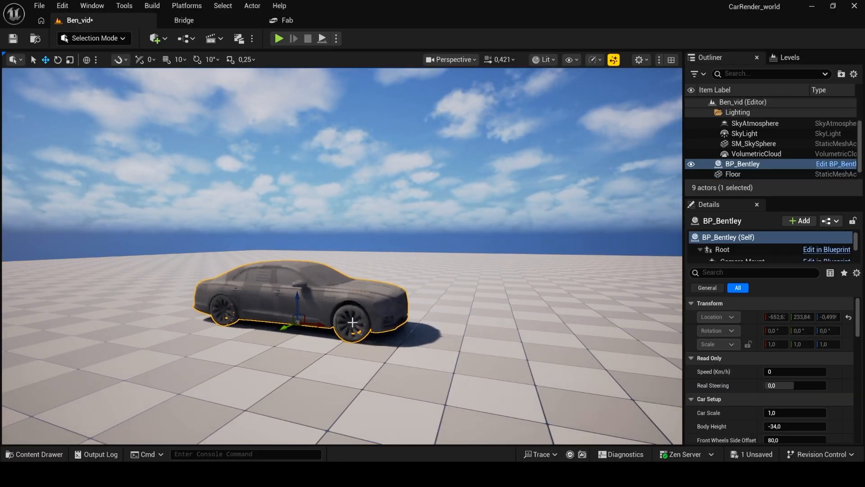
# - Filter BP_Bentley's details for "stee" and adjust Steering to about 0.64 to test the front wheels
pyautogui.press('d')
pyautogui.moveTo(352, 322); pyautogui.dragTo(306, 340, button='right')
pyautogui.press('w')
pyautogui.click(723, 273)
pyautogui.write('st')
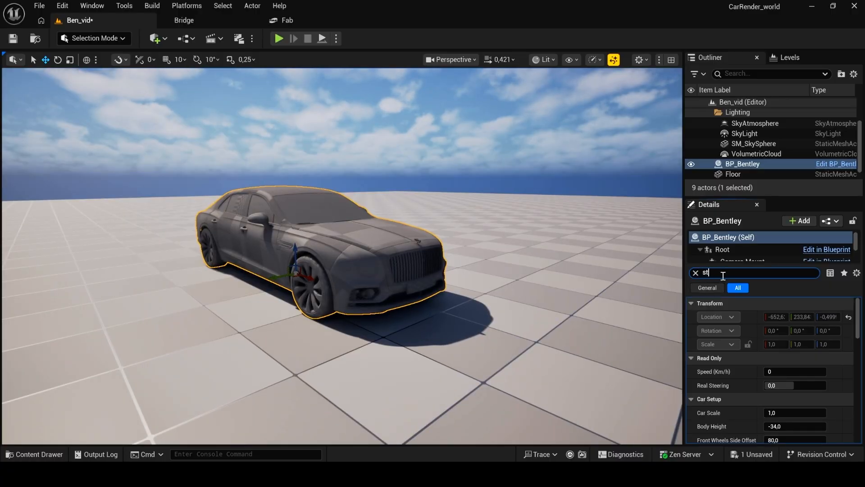
pyautogui.write('ee')
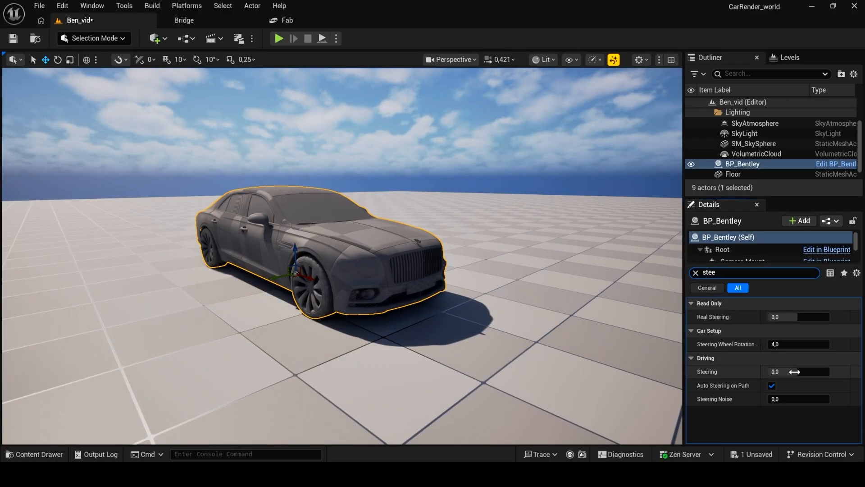
pyautogui.moveTo(796, 372)
pyautogui.mouseDown()
pyautogui.moveTo(770, 372)
pyautogui.moveTo(796, 372)
pyautogui.mouseUp()
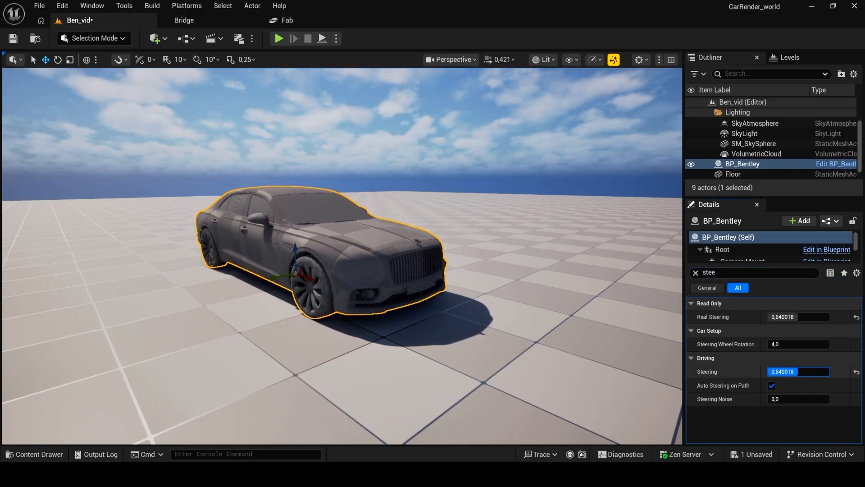
# - Filter BP_Bentley's details for "rol" and enable Controllers in Car Setup
pyautogui.write('rol')
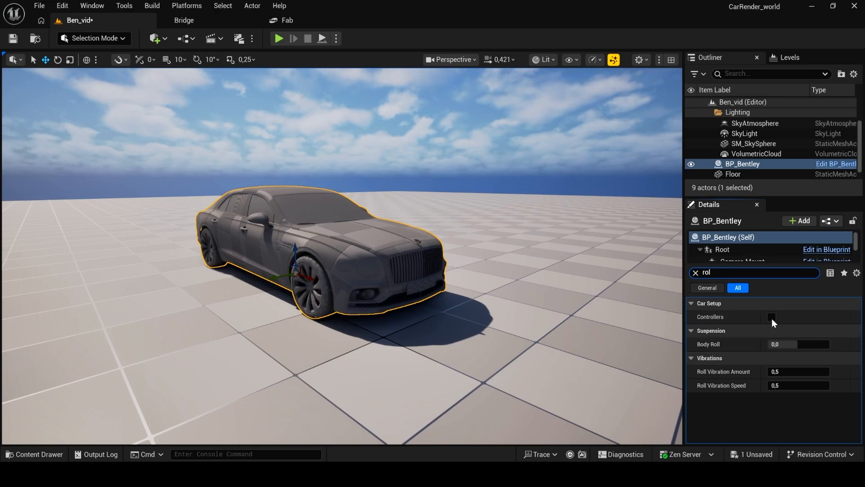
pyautogui.click(771, 317)
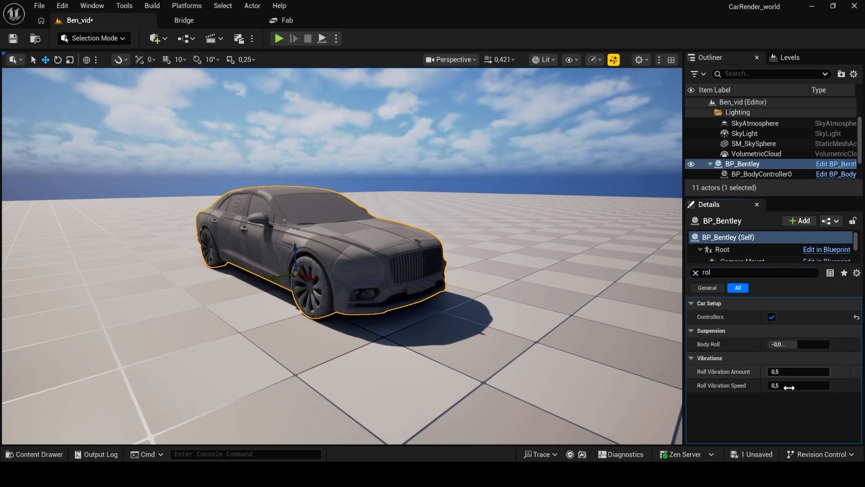
# - Slide BP_Bentley along its X axis and check the wheels from both sides of the car's front
pyautogui.moveTo(270, 338)
pyautogui.mouseDown(button='right')
pyautogui.moveTo(288, 342)
pyautogui.moveTo(121, 328)
pyautogui.moveTo(282, 349)
pyautogui.mouseUp(button='right')
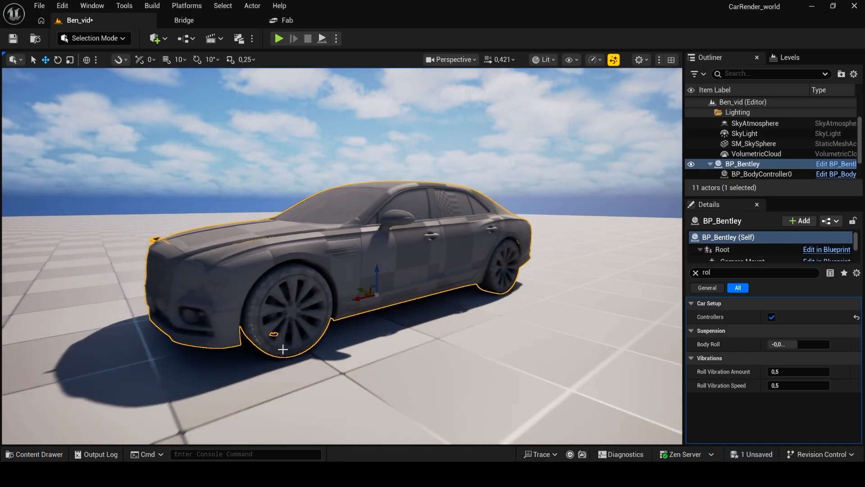
pyautogui.moveTo(359, 301); pyautogui.dragTo(489, 326)
pyautogui.moveTo(404, 334); pyautogui.dragTo(505, 333, button='right')
pyautogui.moveTo(389, 322); pyautogui.dragTo(394, 321, button='right')
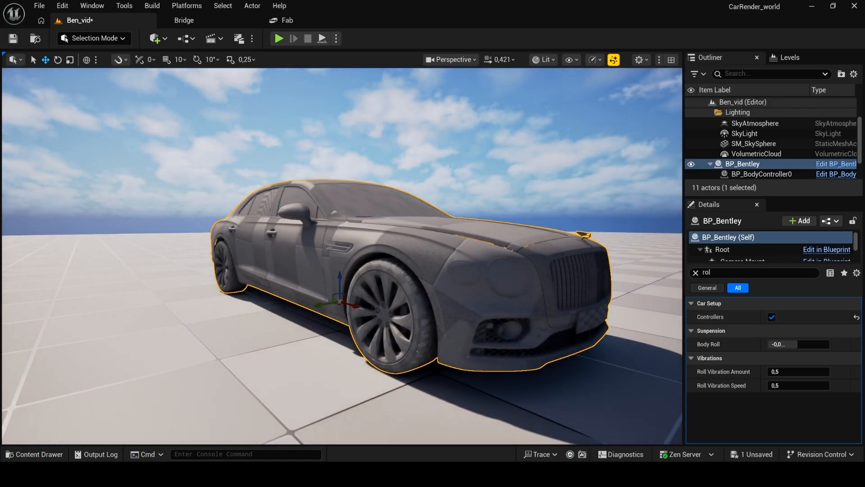